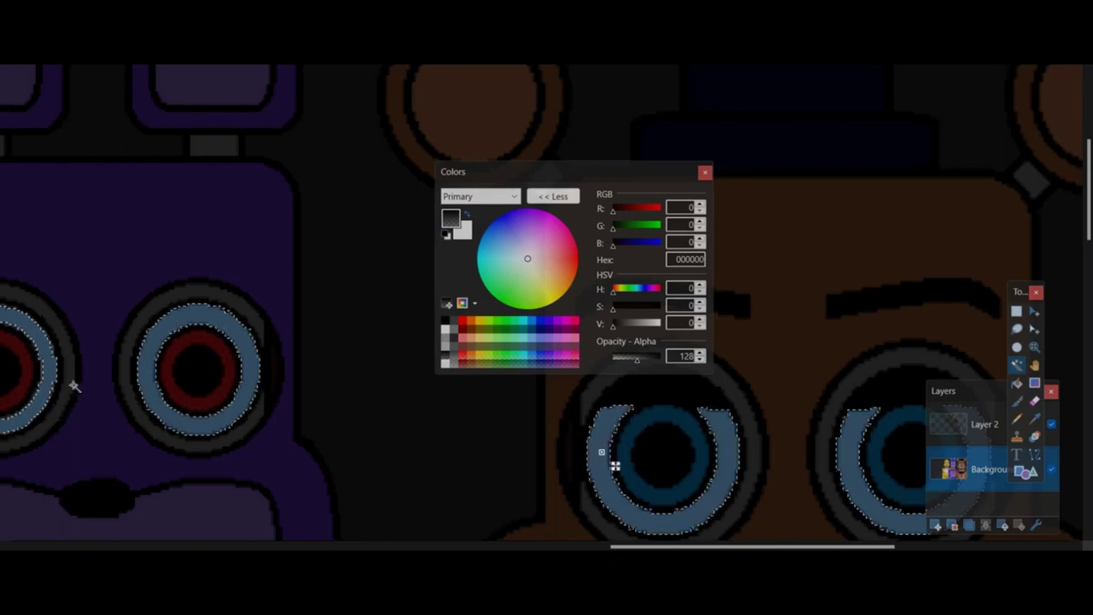
# Put the selected eye whites and then the irises of all three characters onto a new layer above the dark overlay
pyautogui.hotkey('ctrl', 'shift', 'n')
pyautogui.hotkey('ctrl', 'b')
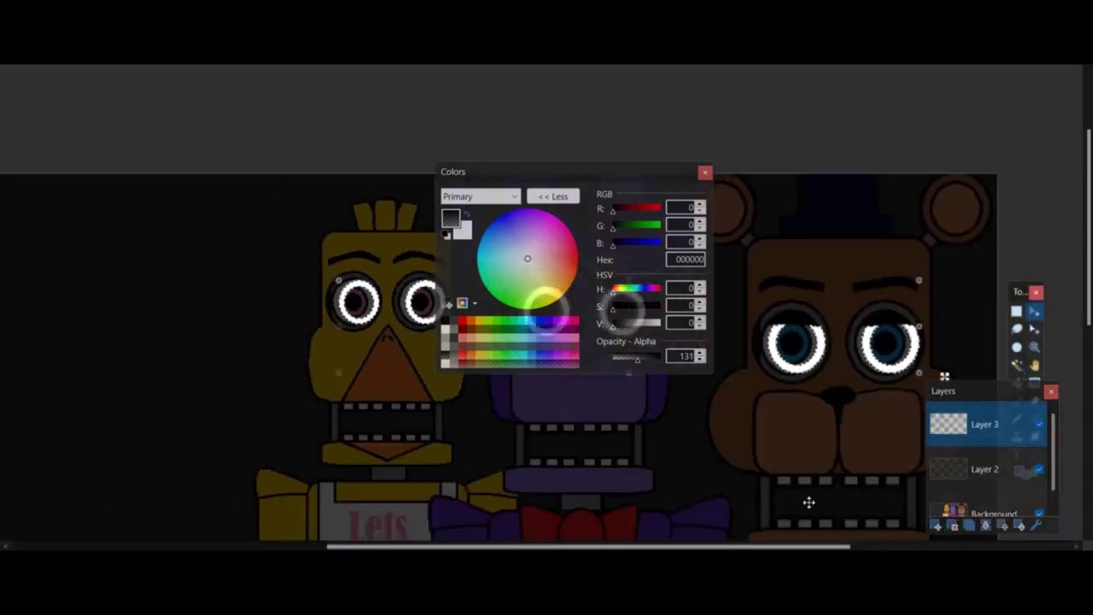
pyautogui.click(982, 494)
pyautogui.hotkey('ctrl', 'a')
pyautogui.moveTo(516, 182); pyautogui.dragTo(845, 192)
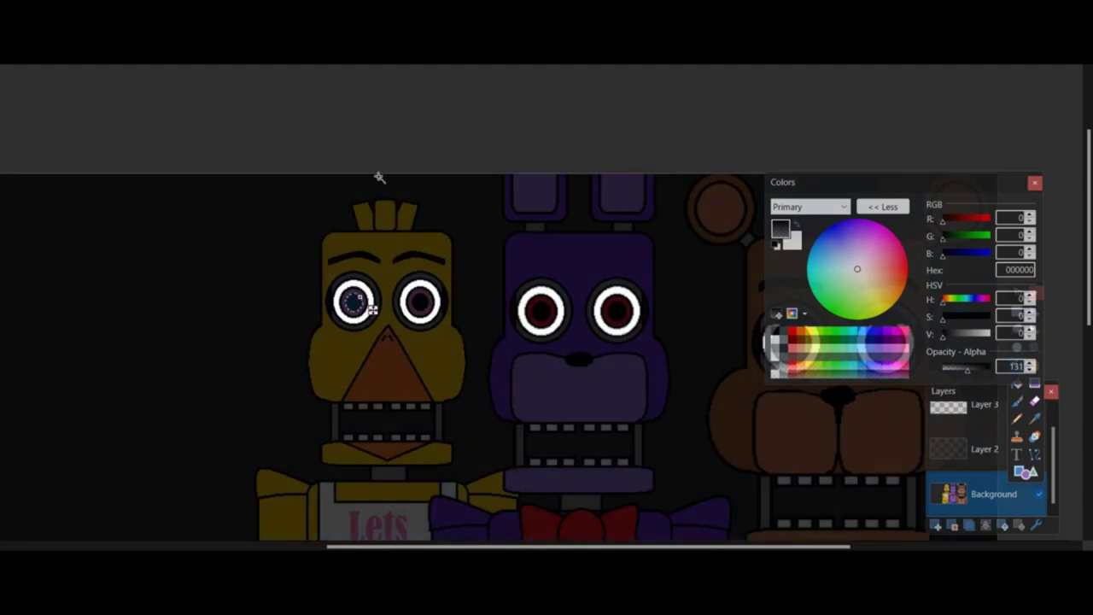
pyautogui.click(418, 301)
pyautogui.click(541, 309)
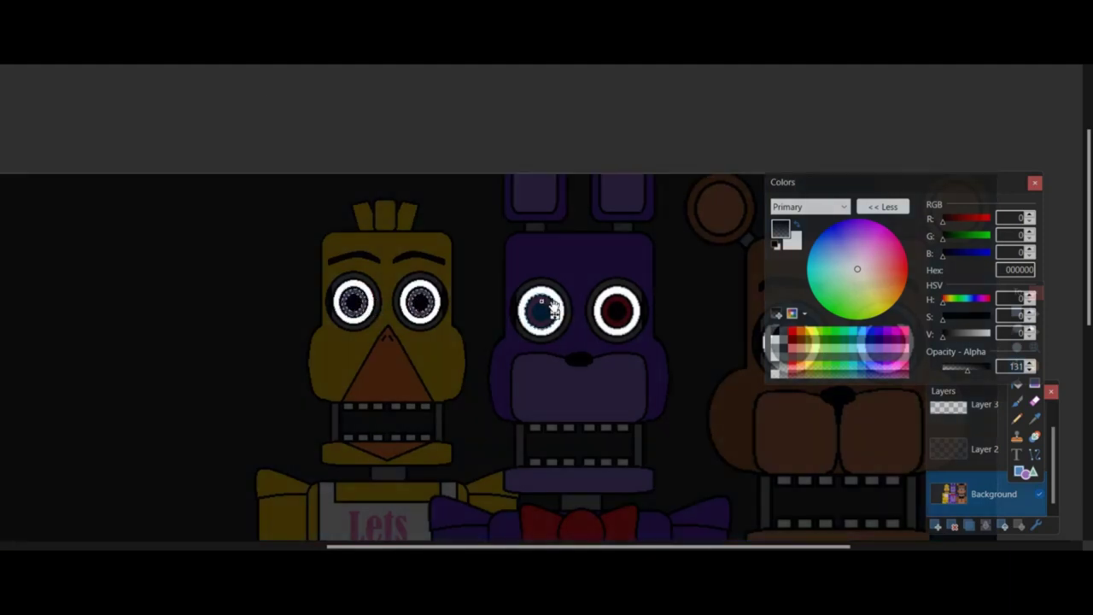
pyautogui.click(617, 311)
pyautogui.hscroll(3, 571, 327)
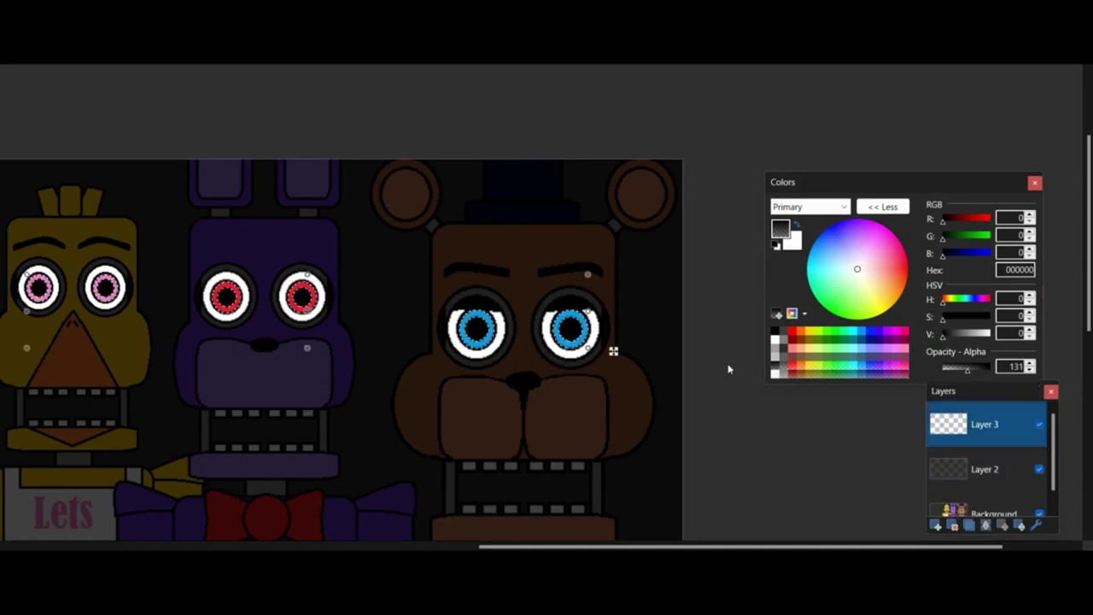
# Add the white title text "TESTING" in a digital-style font on the empty dark area beside the characters
pyautogui.keyDown('ctrl'); pyautogui.scroll(-3, 737, 361); pyautogui.keyUp('ctrl')
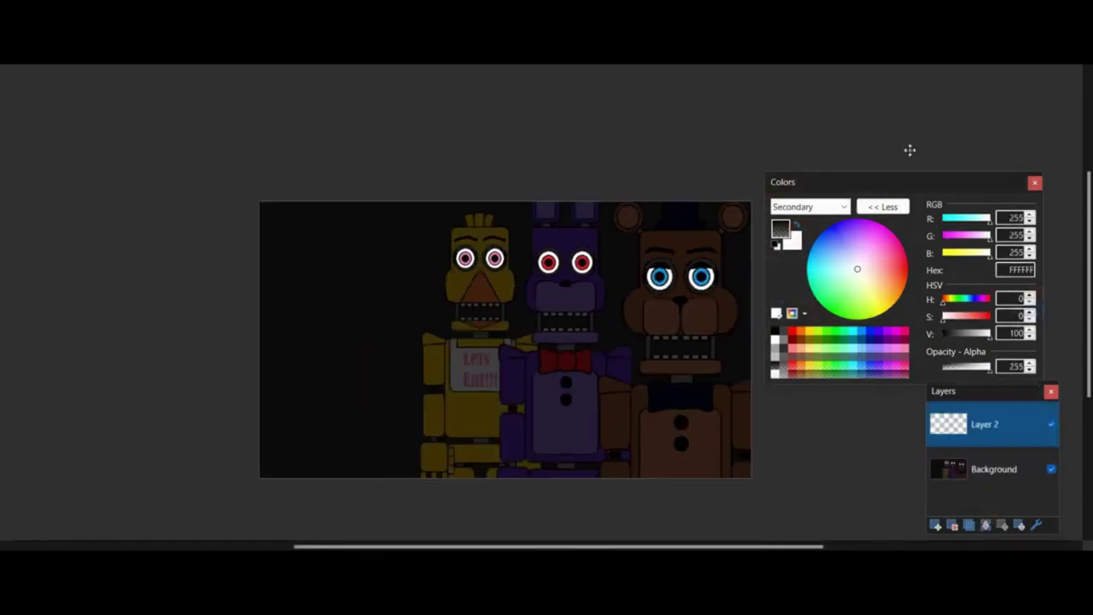
pyautogui.moveTo(781, 182); pyautogui.dragTo(738, 103)
pyautogui.press('F5')
pyautogui.click(1016, 392)
pyautogui.scroll(-5, 157, 245)
pyautogui.click(157, 245)
pyautogui.click(280, 228)
pyautogui.write('TESTING')
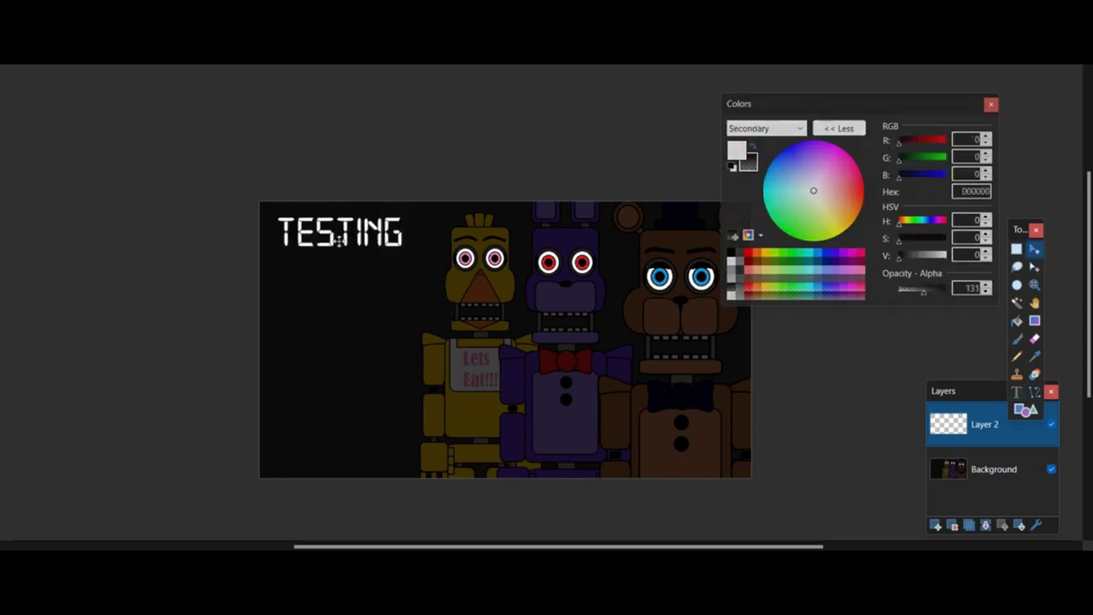
# Replace the title with "TESTING 101" and add a subtitle starting with "CLASSIC REMA" below it in a distressed font
pyautogui.hotkey('ctrl', 'z')
pyautogui.press('Down')
pyautogui.press('Down')
pyautogui.hotkey('alt', 'Down')
pyautogui.press('Escape')
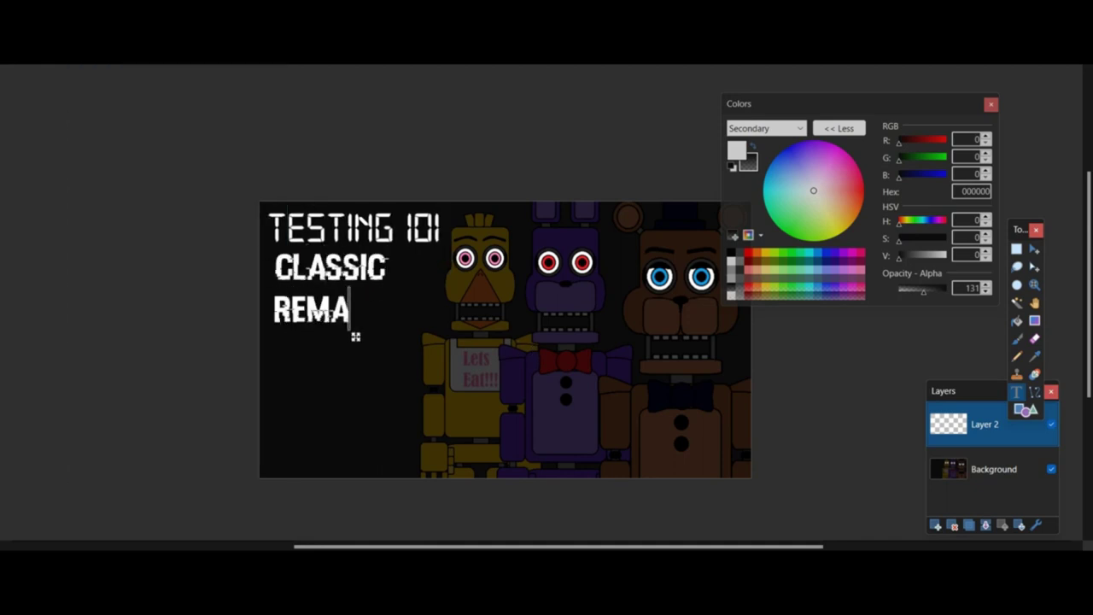
pyautogui.moveTo(453, 336); pyautogui.dragTo(446, 333)
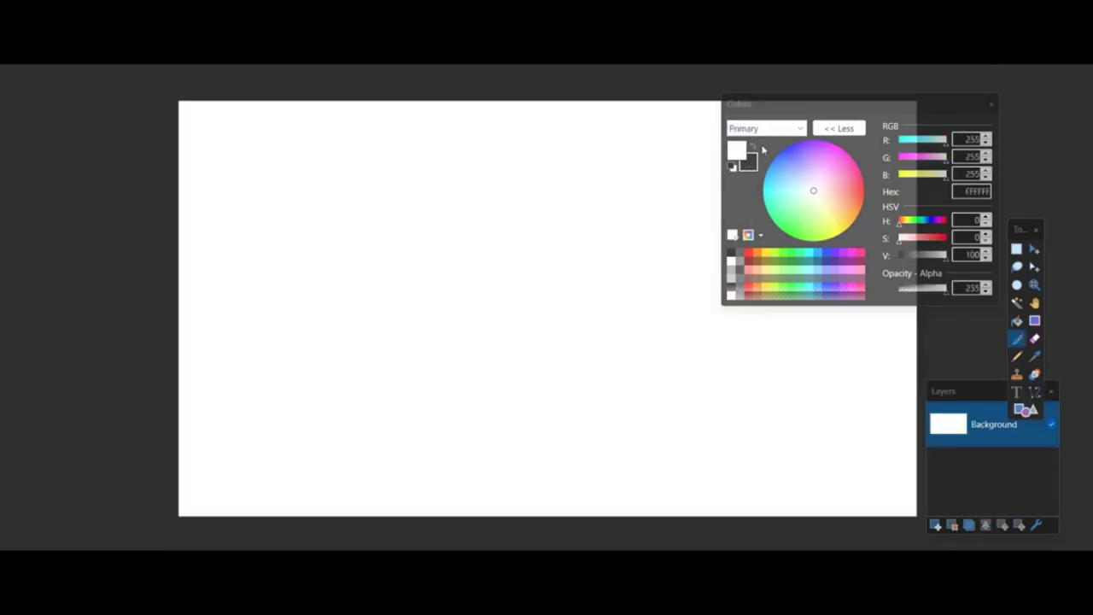
# Fill the blank canvas with black and add the white text "ACTIVATING." in the Digital-7 font at its upper-left corner
pyautogui.moveTo(768, 299)
pyautogui.mouseDown()
pyautogui.moveTo(61, 402)
pyautogui.moveTo(768, 478)
pyautogui.mouseUp()
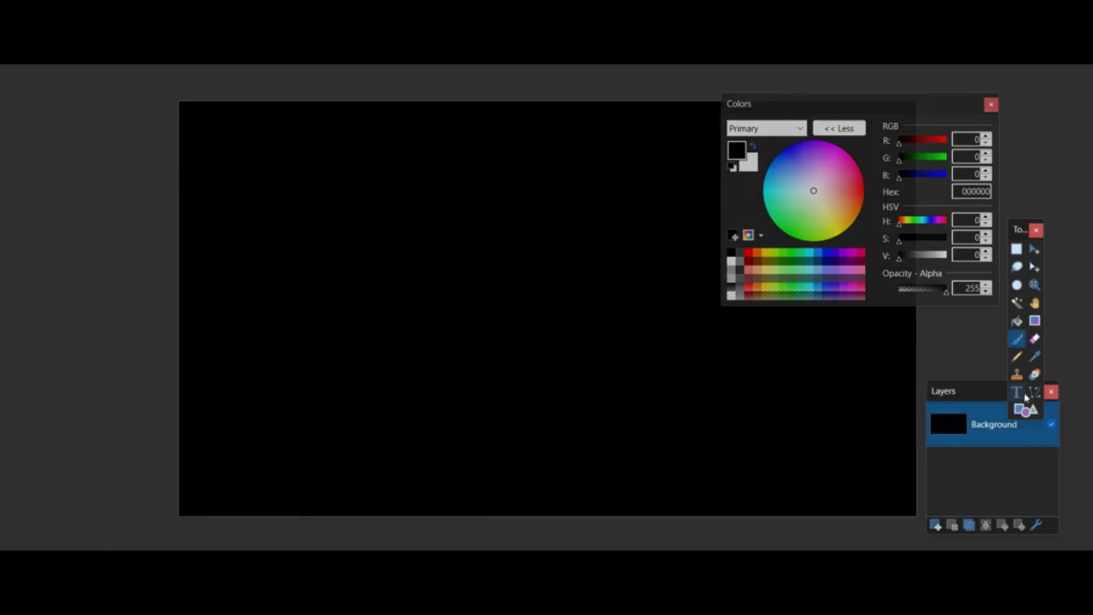
pyautogui.click(1016, 393)
pyautogui.press('x')
pyautogui.click(128, 54)
pyautogui.scroll(10, 96, 120)
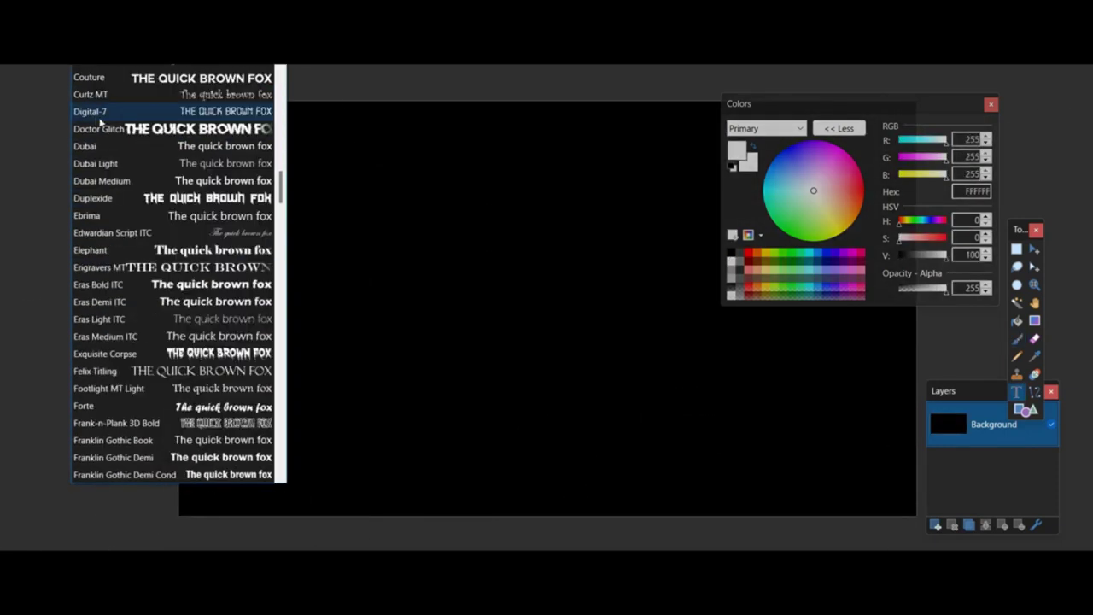
pyautogui.click(92, 112)
pyautogui.click(210, 128)
pyautogui.moveTo(453, 190); pyautogui.dragTo(428, 167)
pyautogui.hotkey('ctrl', 'a')
pyautogui.hotkey('ctrl', 'r')
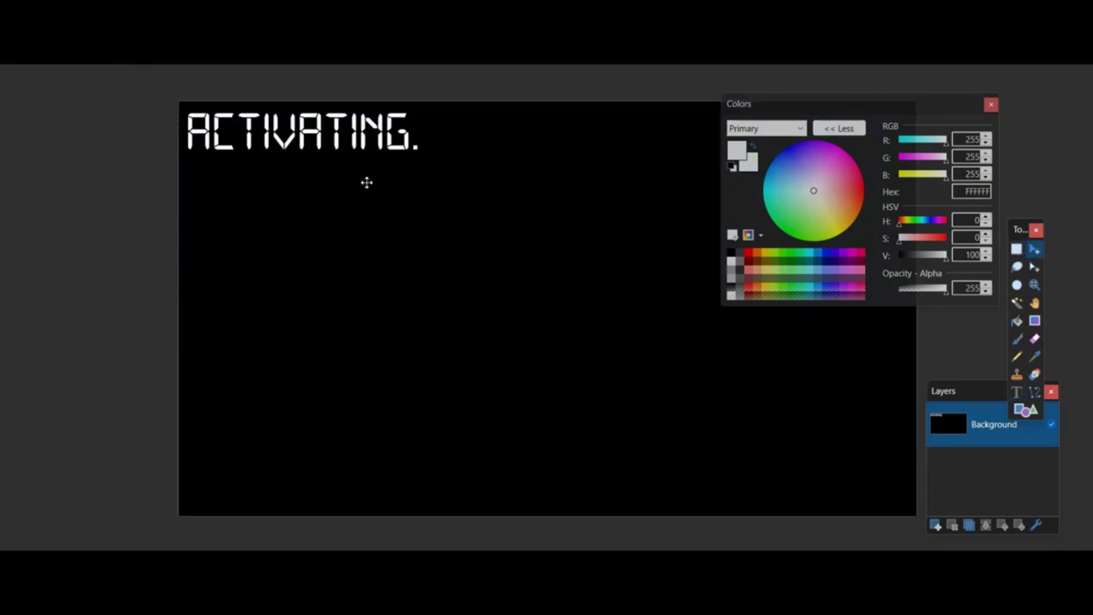
pyautogui.keyDown('ctrl'); pyautogui.scroll(4, 529, 193); pyautogui.keyUp('ctrl')
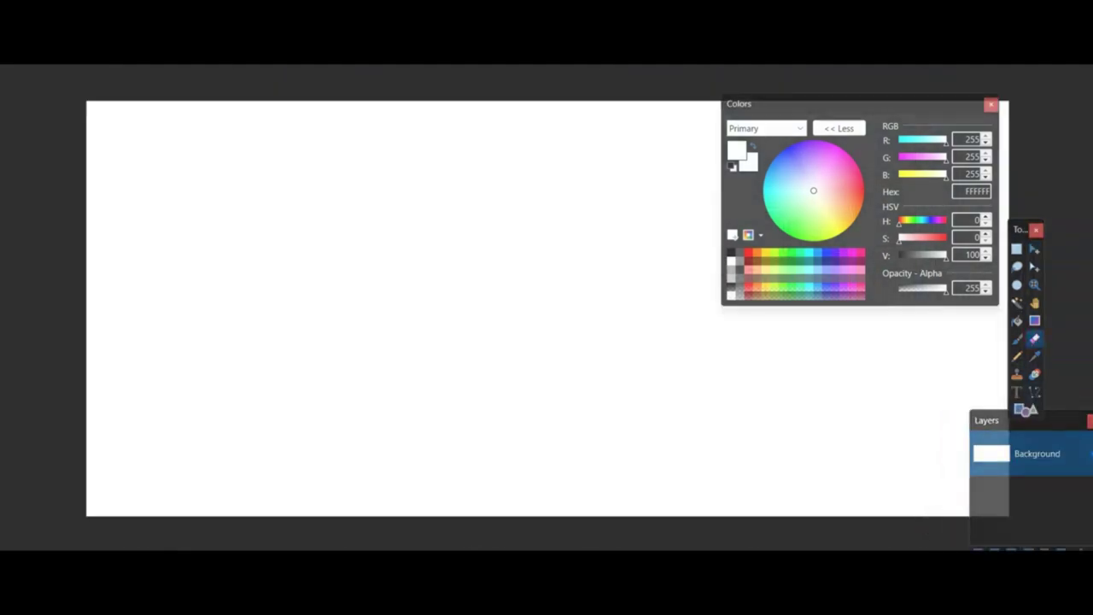
# Clear the new canvas to transparency and draw a wide black rectangle outline in its middle as the room's back wall
pyautogui.moveTo(666, 214)
pyautogui.mouseDown()
pyautogui.moveTo(354, 313)
pyautogui.moveTo(780, 461)
pyautogui.mouseUp()
pyautogui.click(1024, 410)
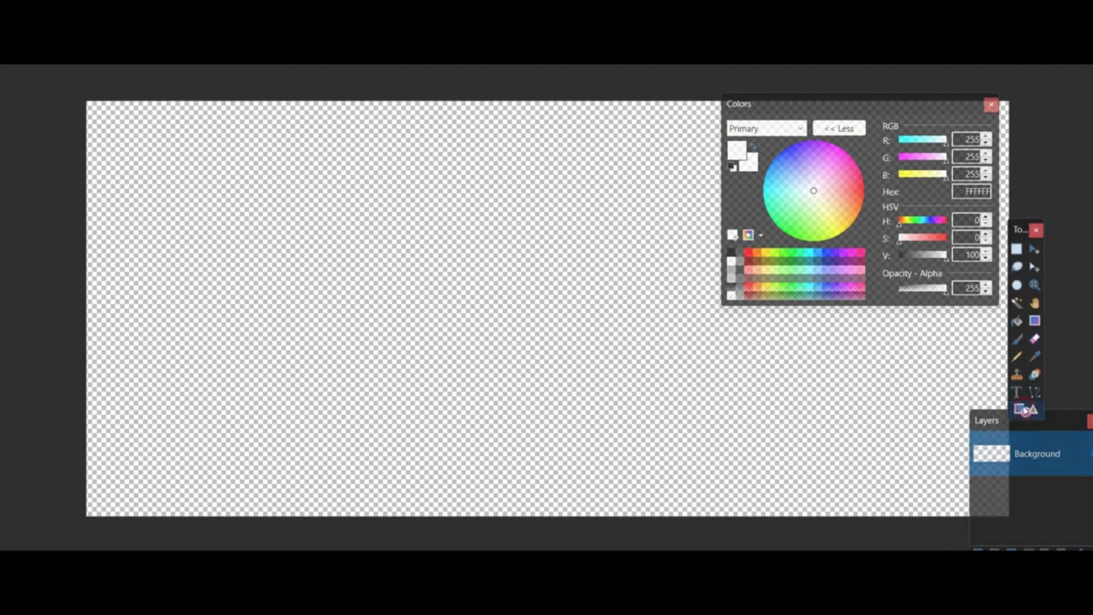
pyautogui.click(732, 166)
pyautogui.moveTo(198, 158)
pyautogui.mouseDown()
pyautogui.moveTo(483, 427)
pyautogui.moveTo(492, 455)
pyautogui.mouseUp()
pyautogui.moveTo(492, 358); pyautogui.dragTo(887, 512)
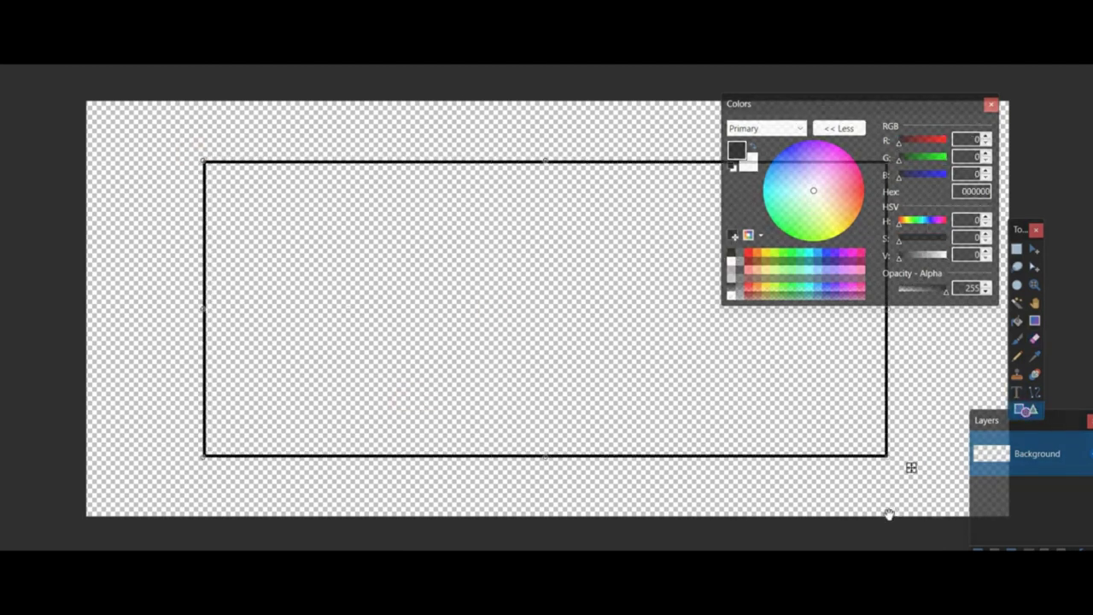
pyautogui.moveTo(908, 467); pyautogui.dragTo(947, 333)
# Draw black perspective lines from the back wall's four corners out to the corresponding corners of the canvas
pyautogui.press('o')
pyautogui.moveTo(150, 162); pyautogui.dragTo(57, 97)
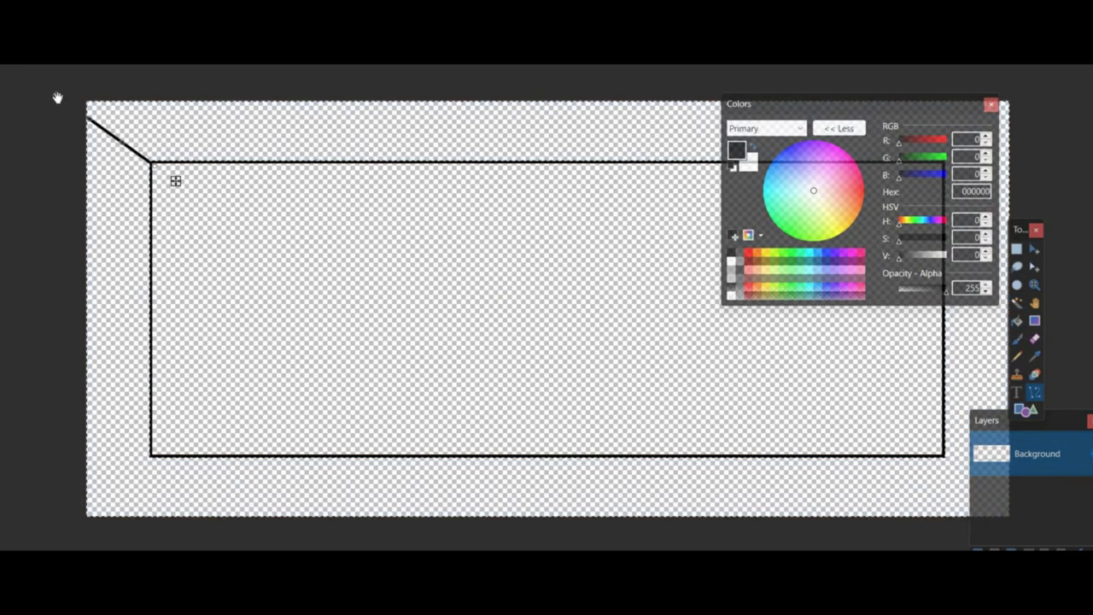
pyautogui.moveTo(751, 104); pyautogui.dragTo(1046, 203)
pyautogui.moveTo(943, 161); pyautogui.dragTo(1016, 94)
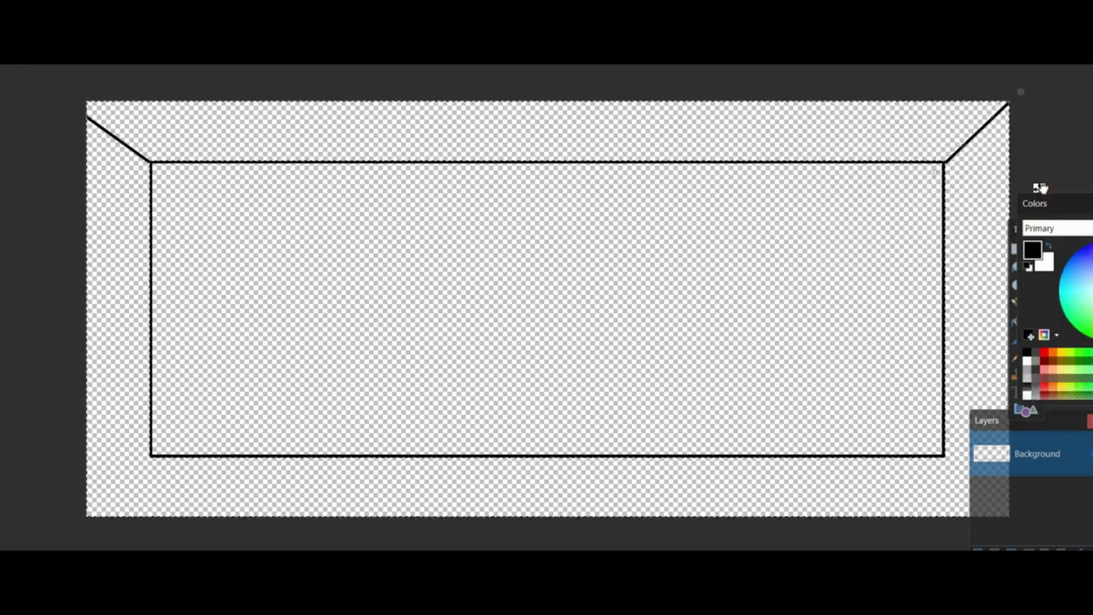
pyautogui.click(1021, 229)
pyautogui.moveTo(943, 455); pyautogui.dragTo(1015, 525)
pyautogui.moveTo(150, 455); pyautogui.dragTo(58, 548)
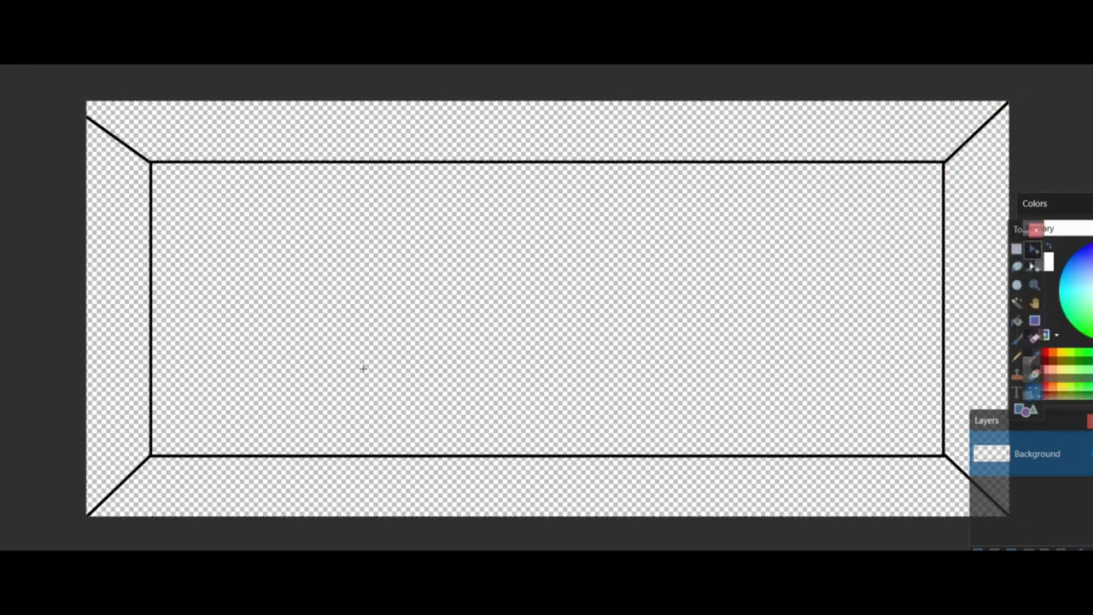
# Draw a long table with two legs on a new layer, filled solid black, and lower its top to shorten the legs
pyautogui.hotkey('ctrl', 'shift', 'n')
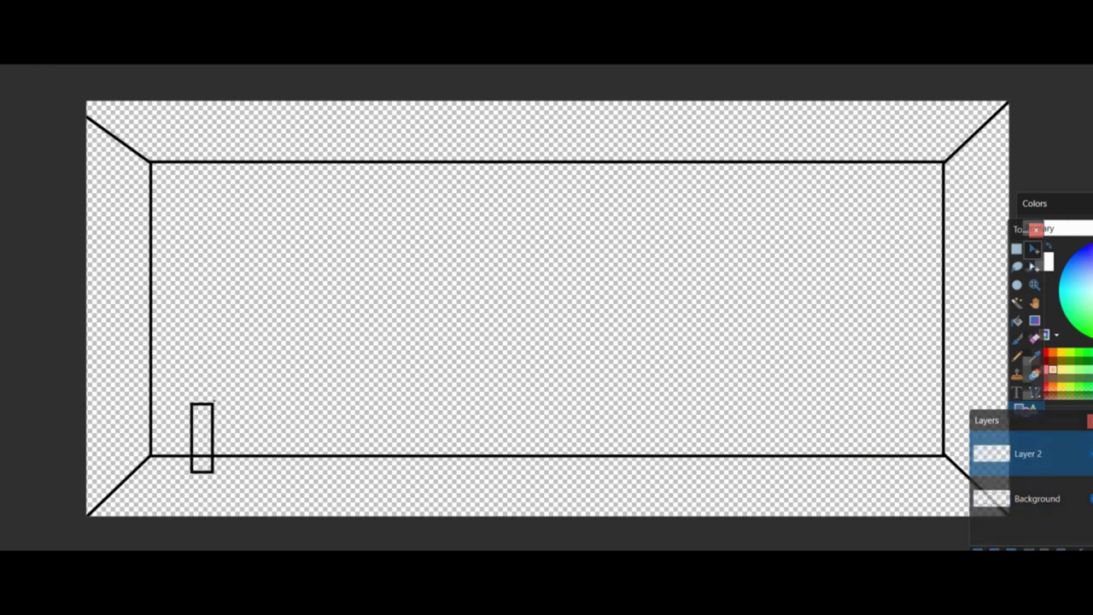
pyautogui.moveTo(174, 349); pyautogui.dragTo(893, 472)
pyautogui.click(1015, 327)
pyautogui.click(817, 367)
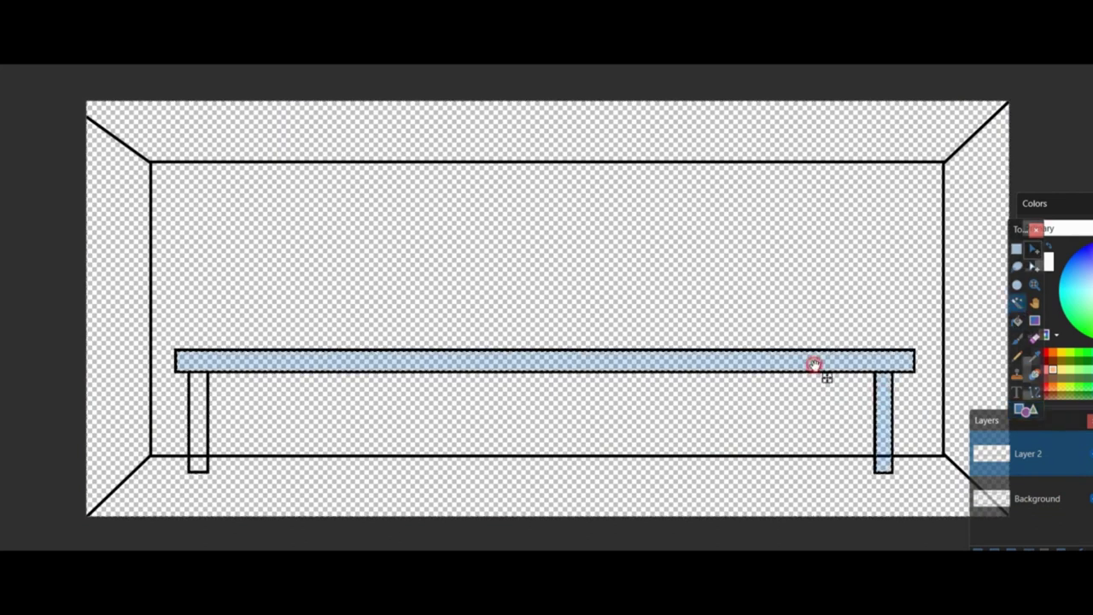
pyautogui.click(196, 404)
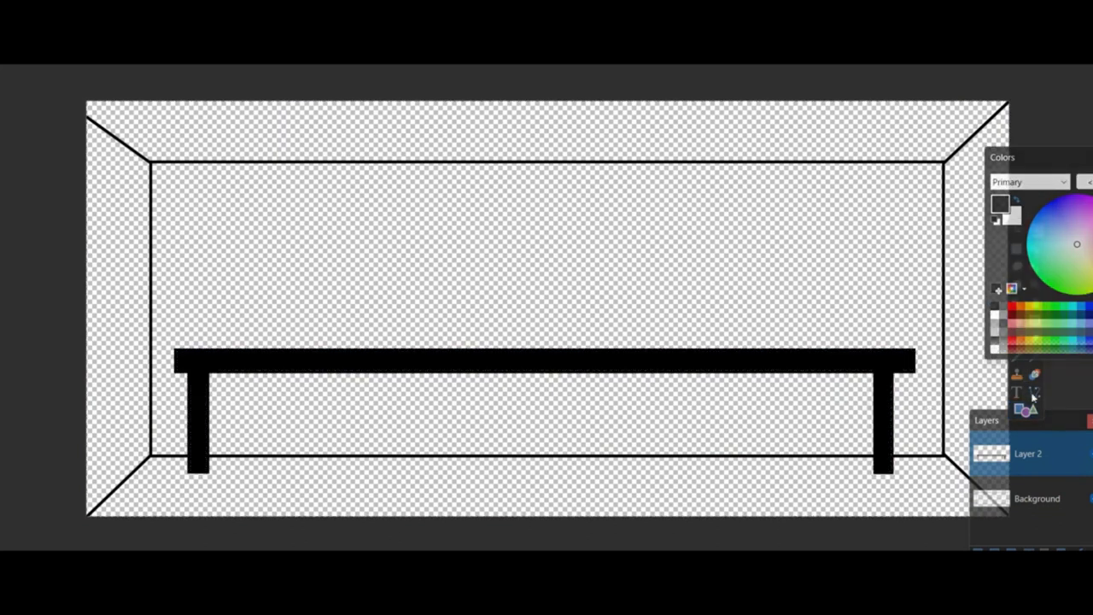
pyautogui.click(1034, 248)
pyautogui.moveTo(764, 365); pyautogui.dragTo(763, 401)
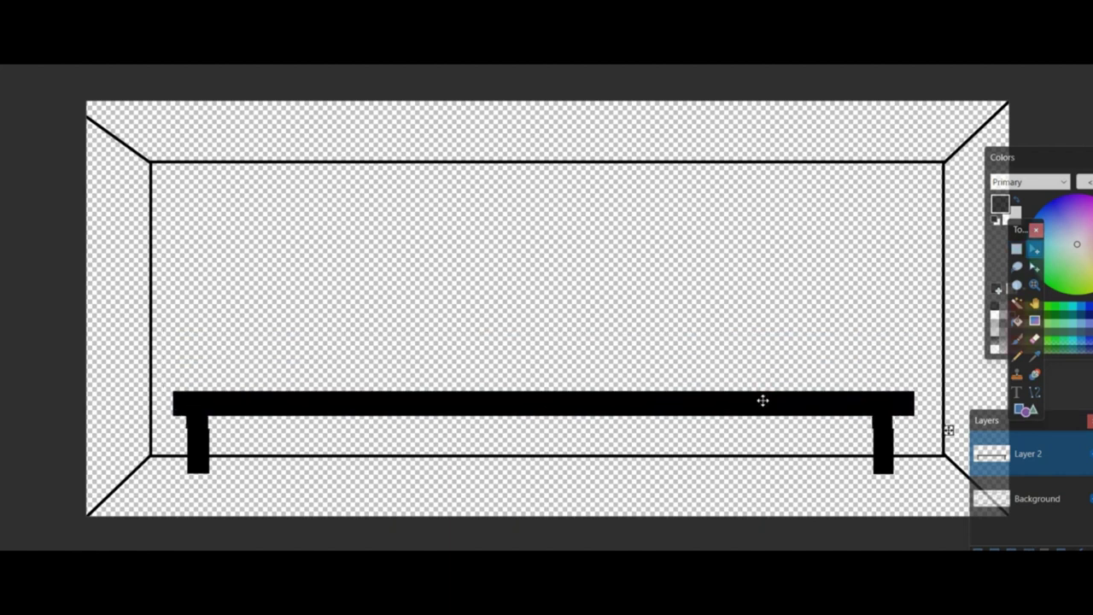
# On the Background layer, draw a thin grey line across the back wall above the tabletop and continue it along both side walls
pyautogui.click(1036, 499)
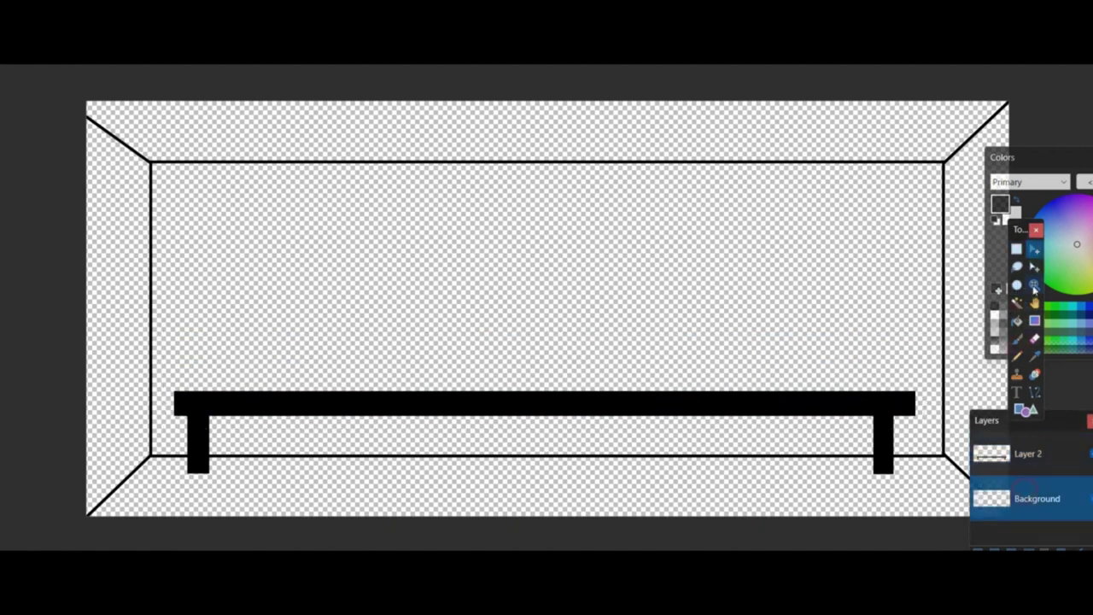
pyautogui.click(1025, 410)
pyautogui.moveTo(152, 362); pyautogui.dragTo(941, 362)
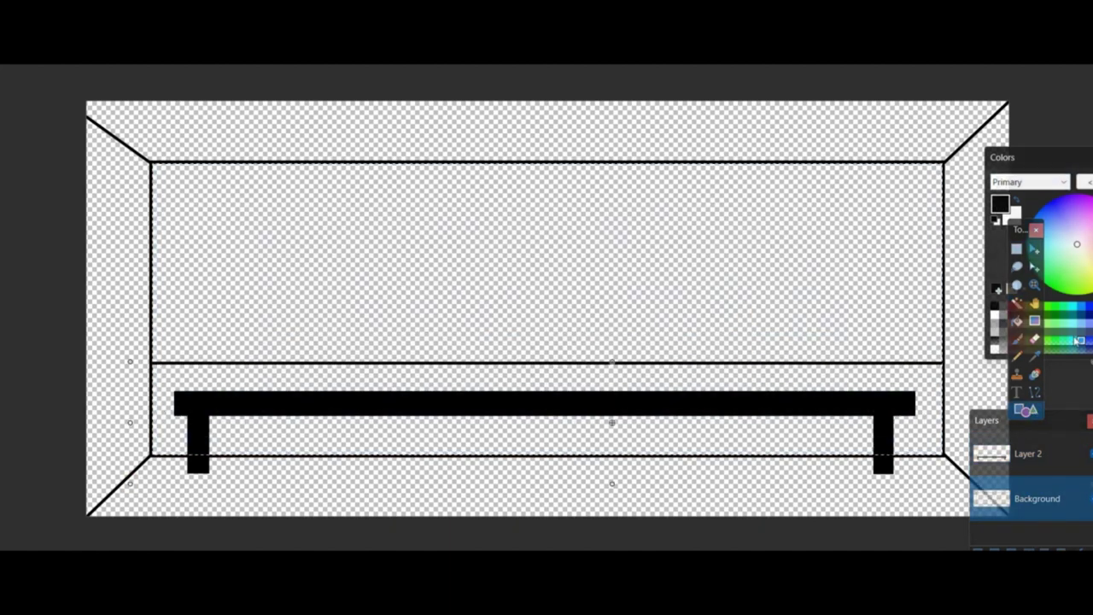
pyautogui.click(1016, 302)
pyautogui.click(546, 256)
pyautogui.click(103, 276)
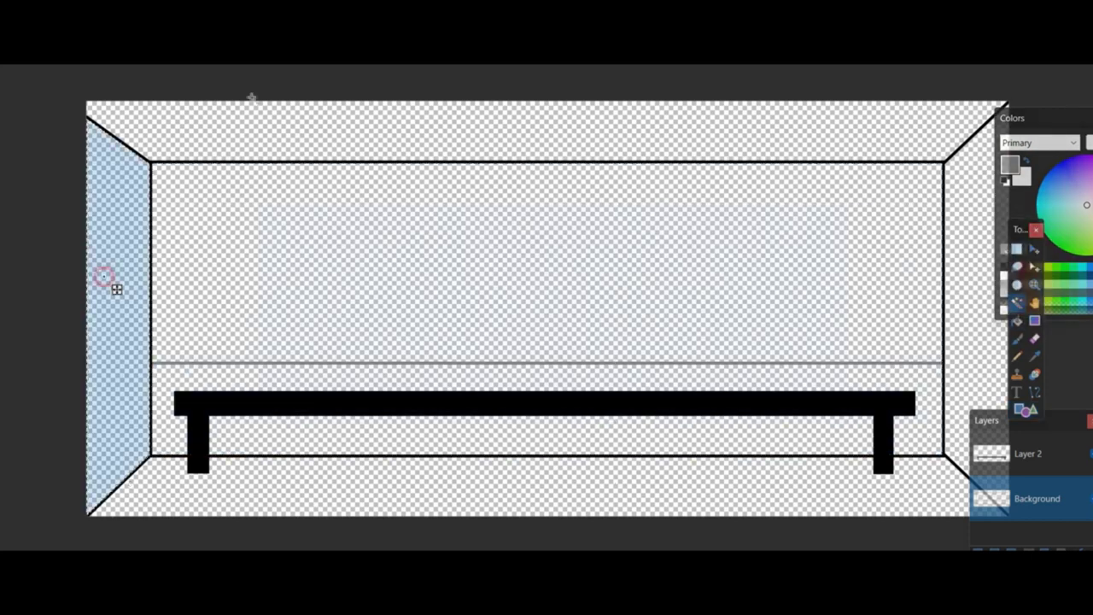
pyautogui.keyDown('ctrl'); pyautogui.click(982, 333); pyautogui.keyUp('ctrl')
pyautogui.click(1034, 391)
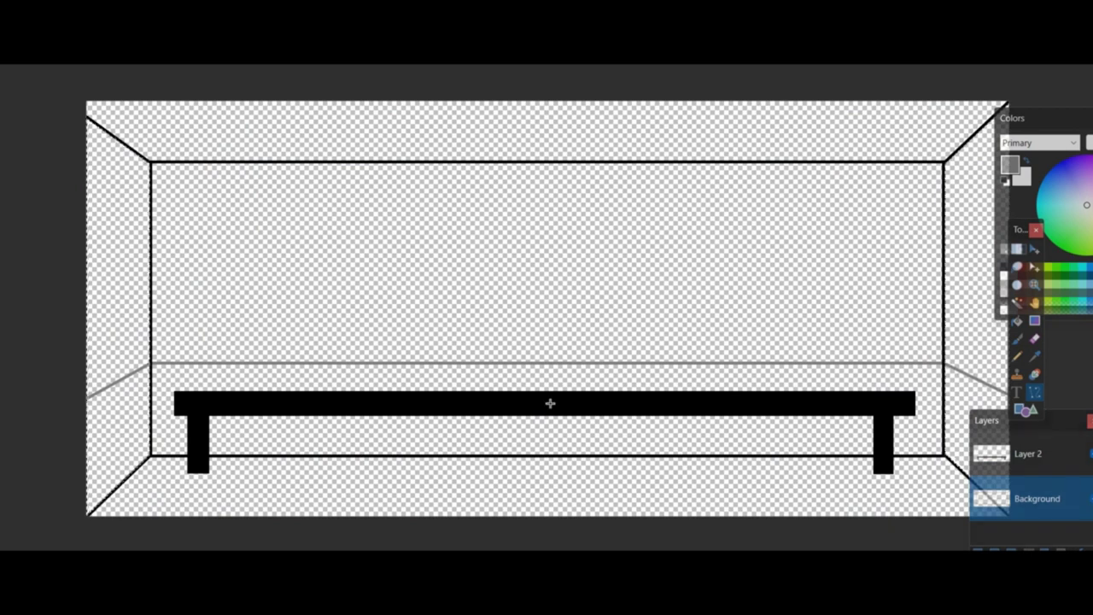
# Merge the table into the Background layer and outline three small rectangular supports on the tabletop on a new layer
pyautogui.click(1028, 453)
pyautogui.click(974, 543)
pyautogui.hotkey('ctrl', 'shift', 'n')
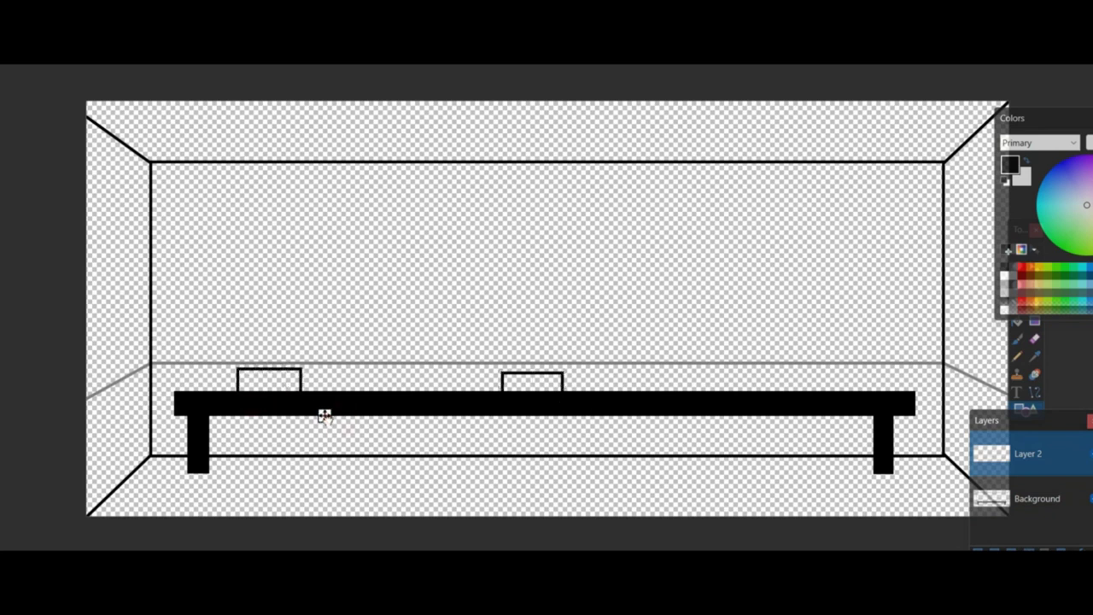
# Draw a large double-outlined black screen frame above the tabletop supports and select its interior
pyautogui.moveTo(213, 169); pyautogui.dragTo(851, 367)
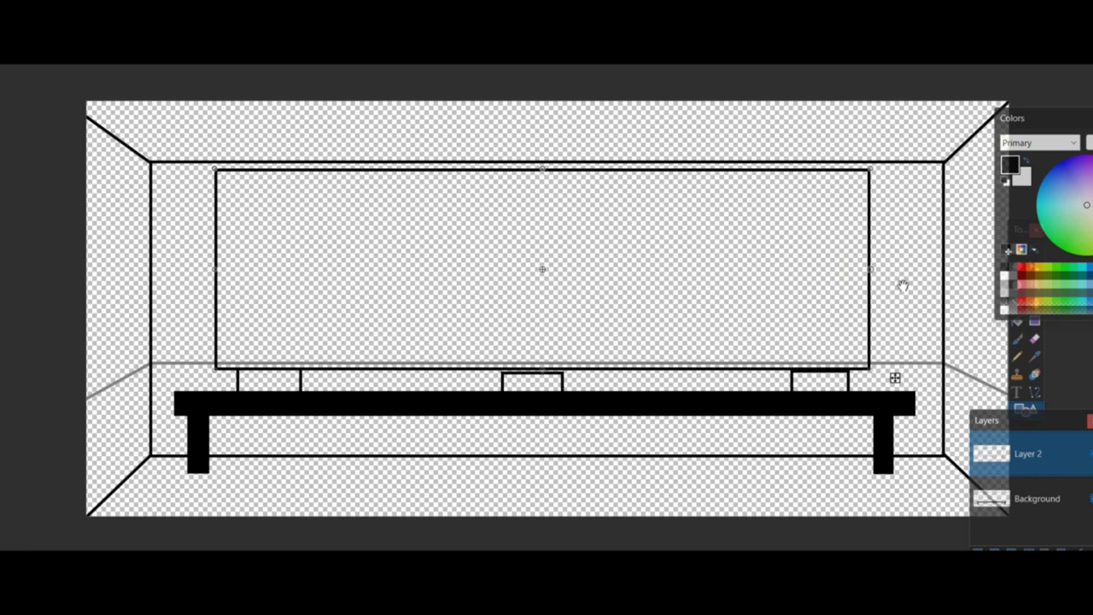
pyautogui.moveTo(220, 362); pyautogui.dragTo(865, 173)
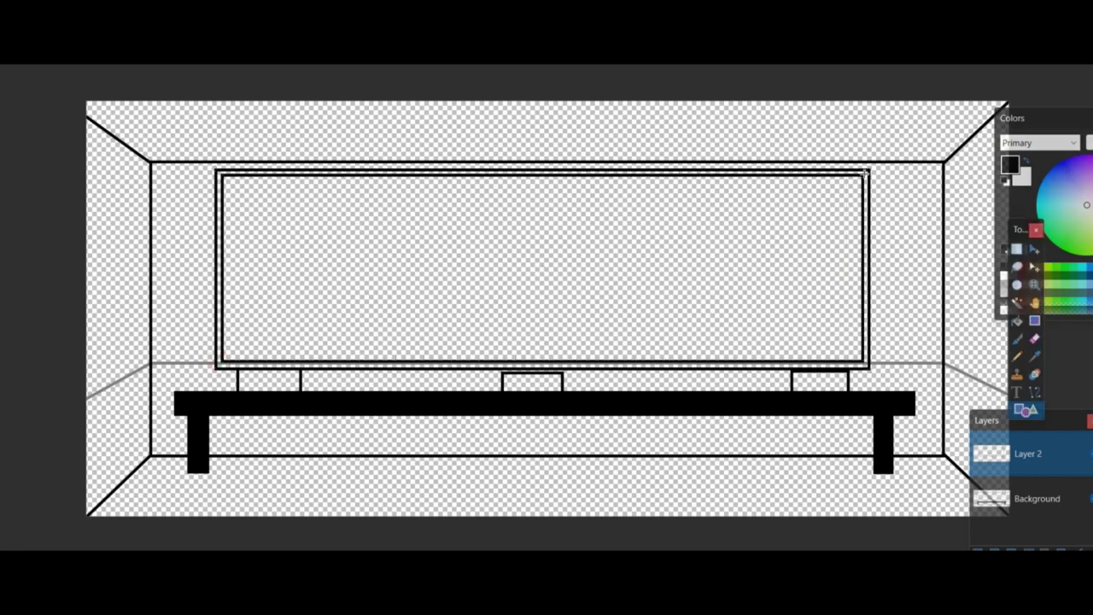
pyautogui.click(1016, 303)
pyautogui.click(672, 274)
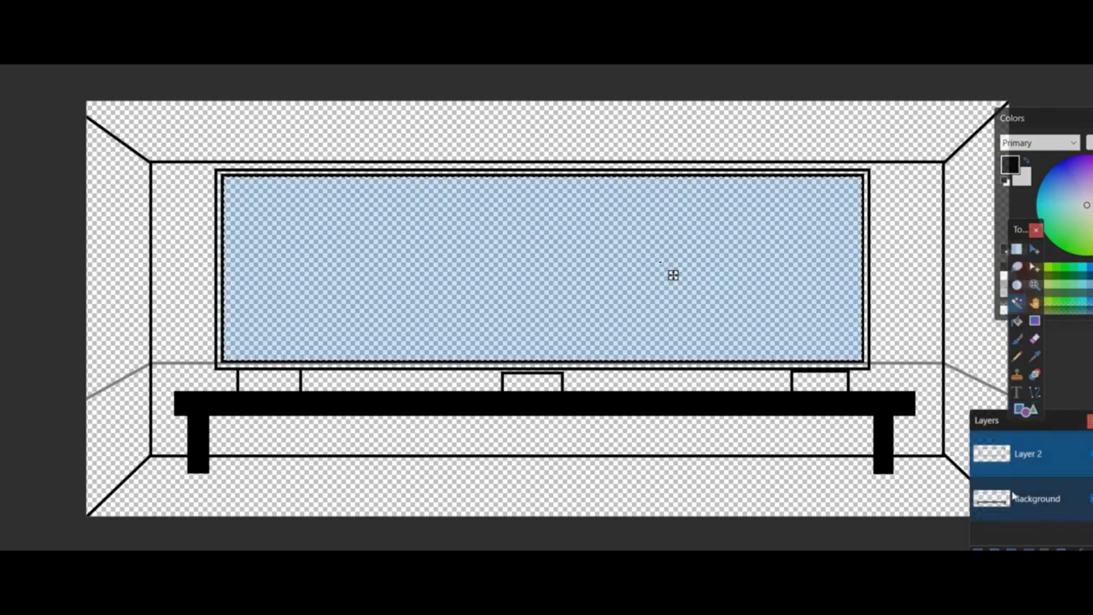
pyautogui.moveTo(671, 274); pyautogui.dragTo(1051, 273)
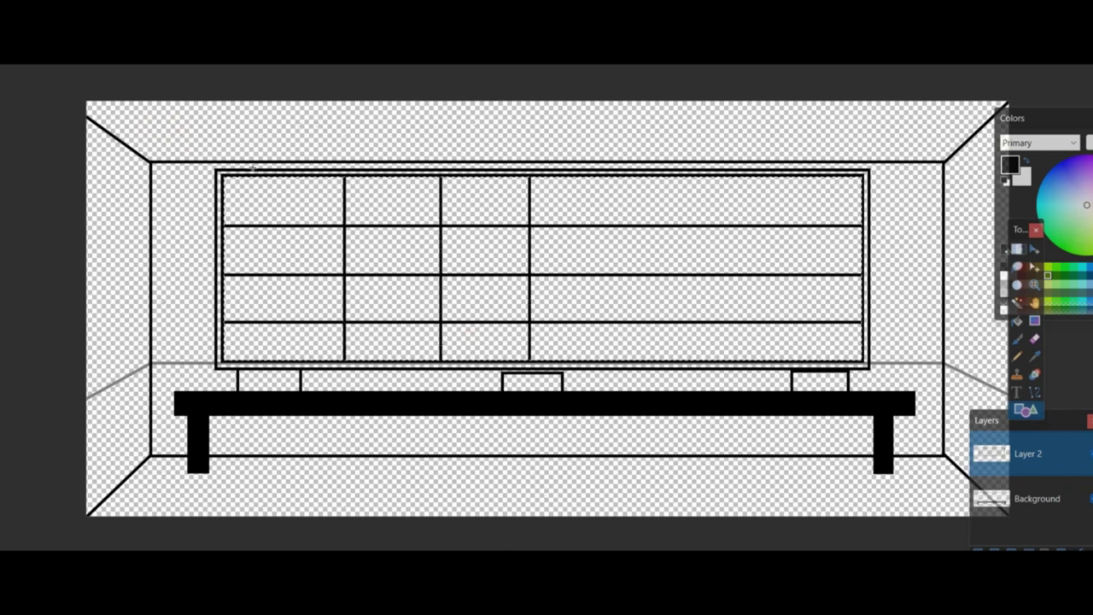
pyautogui.press('e')
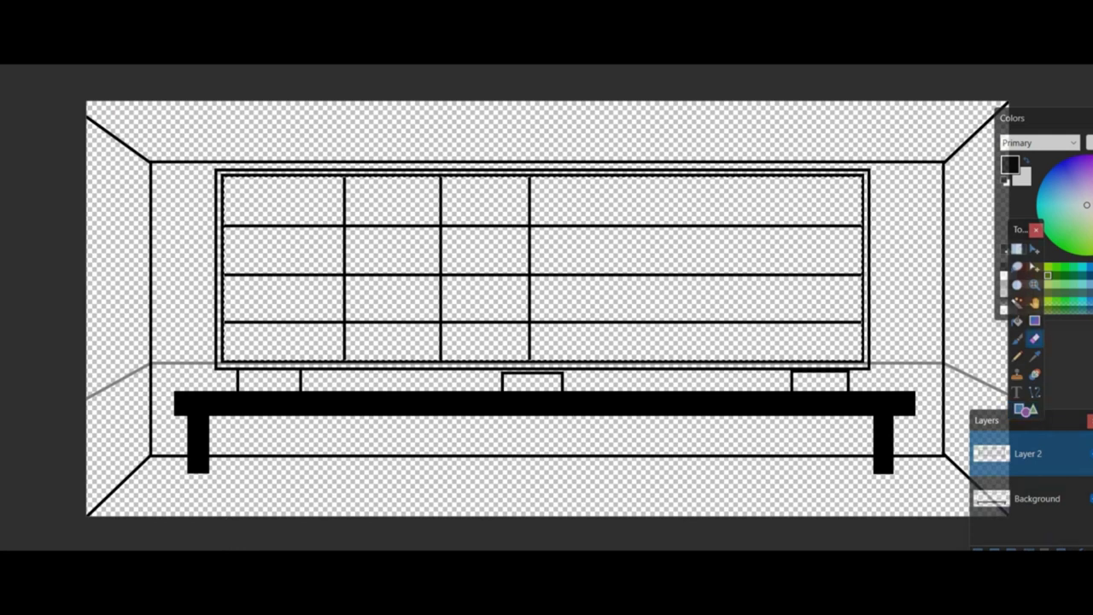
pyautogui.press('o')
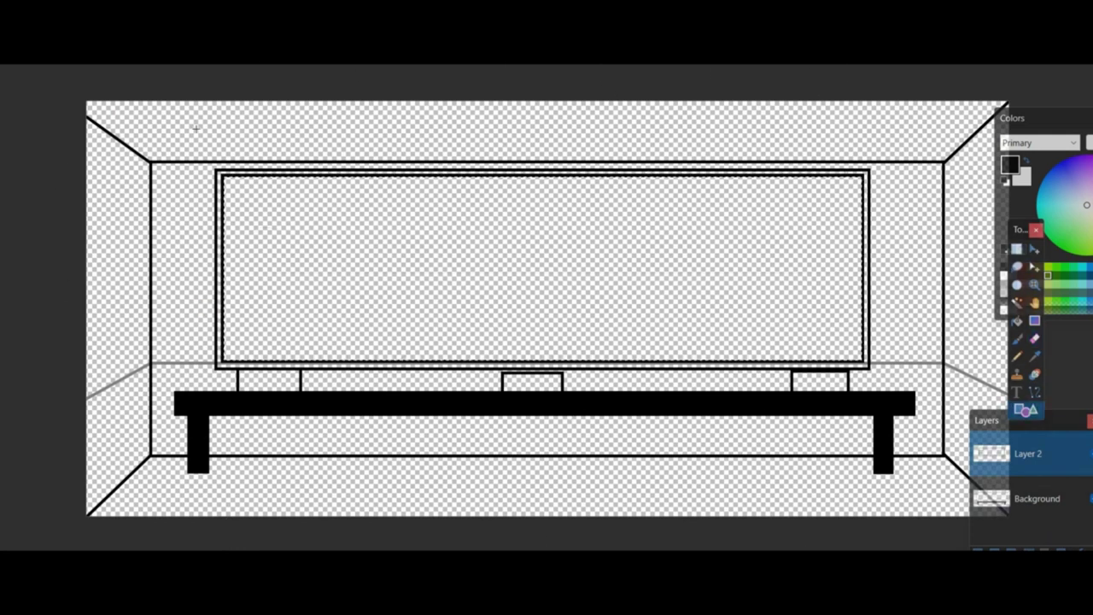
# Divide the frame's interior with one horizontal and two vertical black lines, and extend the middle support up to the frame's bottom edge
pyautogui.moveTo(531, 176); pyautogui.dragTo(532, 360)
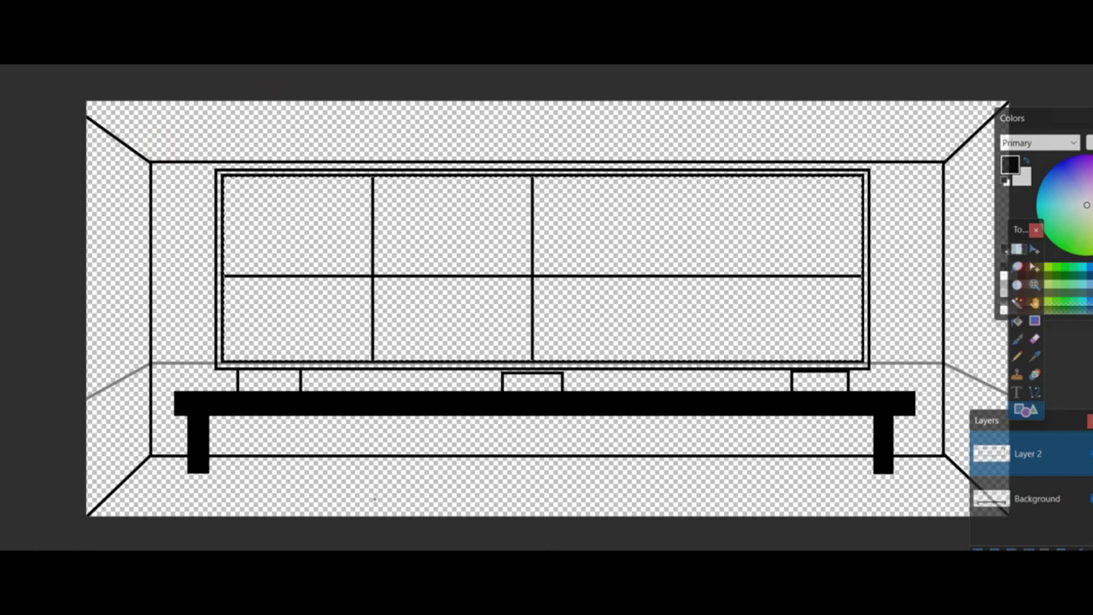
pyautogui.keyDown('ctrl'); pyautogui.scroll(4, 542, 396); pyautogui.keyUp('ctrl')
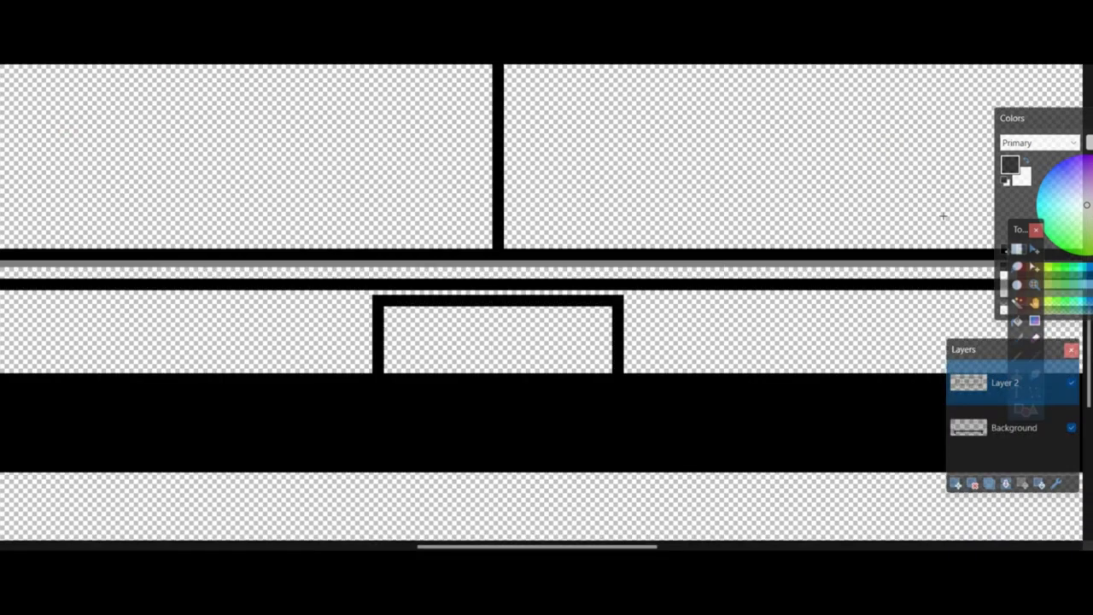
pyautogui.press('s')
pyautogui.moveTo(334, 314); pyautogui.dragTo(718, 353)
pyautogui.press('m')
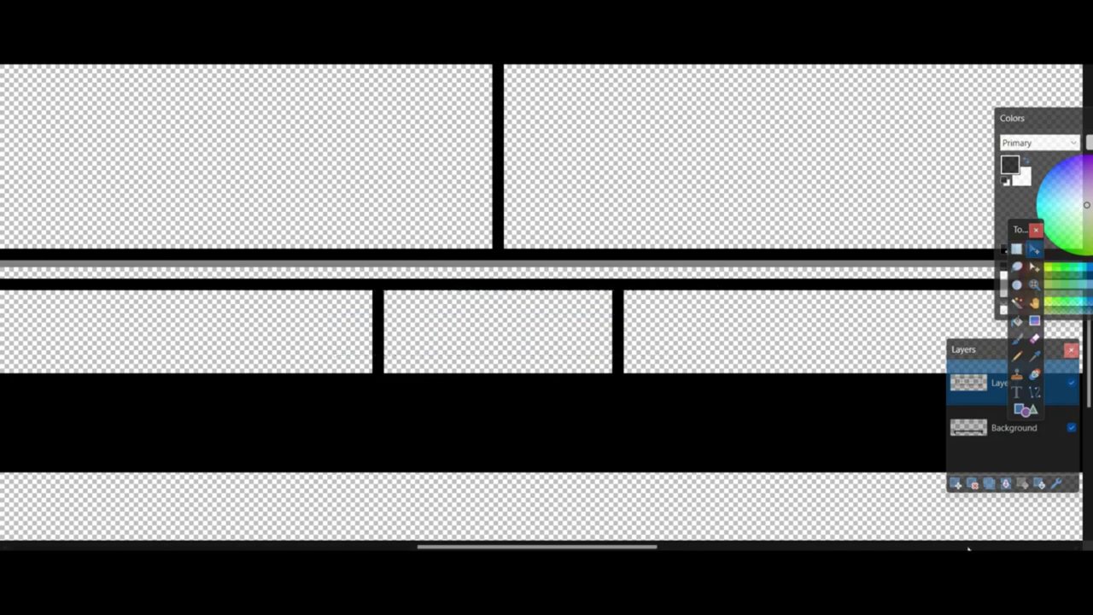
# Paste black-and-white static images on a new layer above the Background and scale them into the upper-left and second lower screen panels
pyautogui.keyDown('ctrl'); pyautogui.scroll(-5, 968, 549); pyautogui.keyUp('ctrl')
pyautogui.keyDown('ctrl'); pyautogui.scroll(2, 721, 416); pyautogui.keyUp('ctrl')
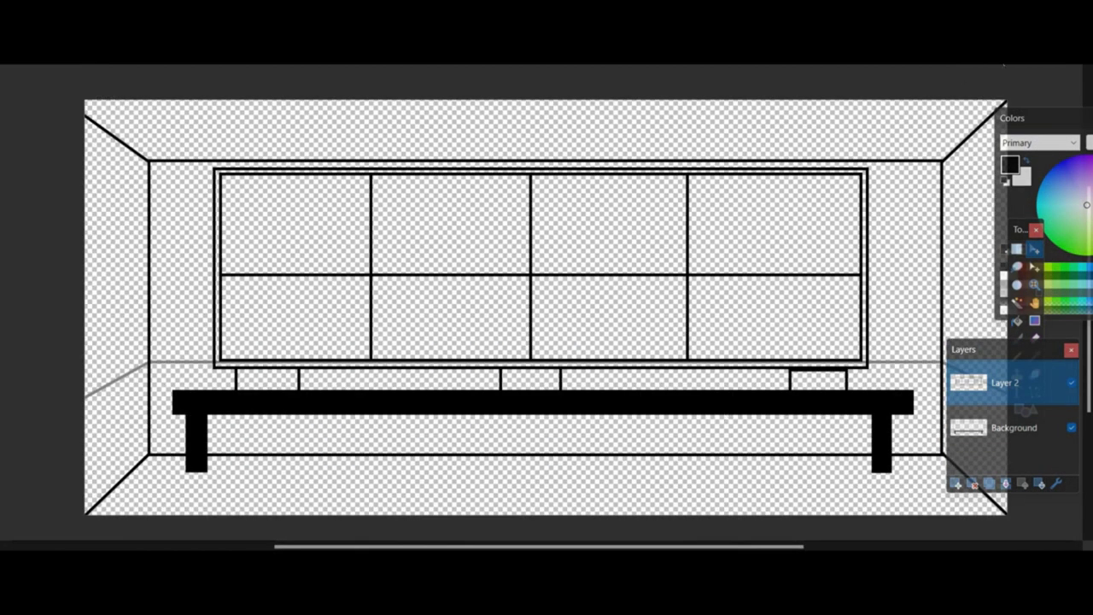
pyautogui.hotkey('ctrl', 'v')
pyautogui.hotkey('ctrl', 'z')
pyautogui.click(1014, 427)
pyautogui.hotkey('ctrl', 'shift', 'v')
pyautogui.moveTo(821, 515); pyautogui.dragTo(358, 281)
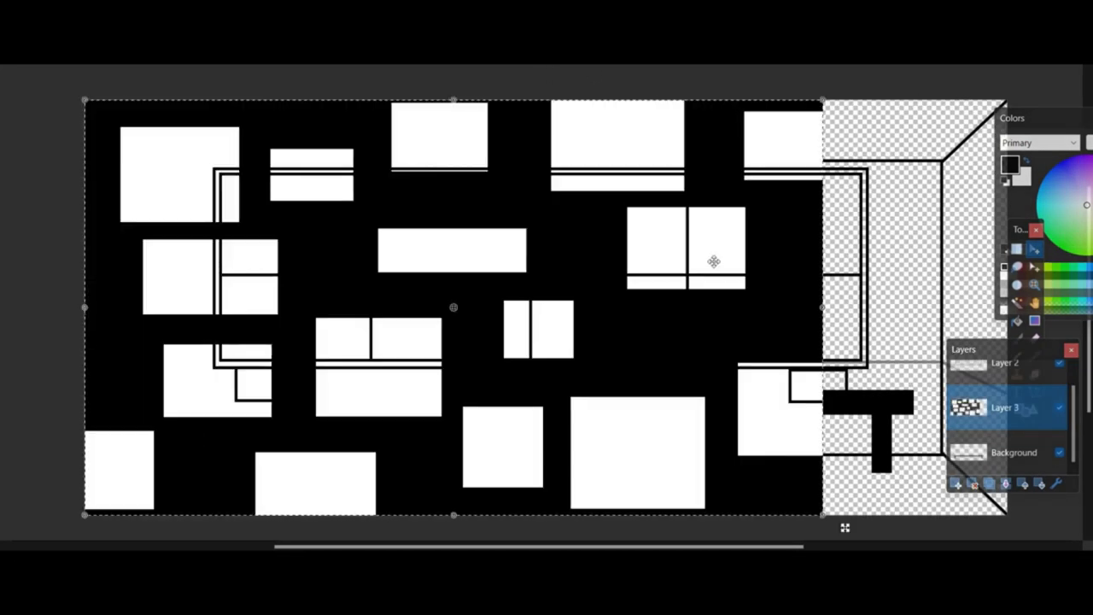
pyautogui.moveTo(817, 97); pyautogui.dragTo(268, 385)
pyautogui.moveTo(189, 429)
pyautogui.mouseDown()
pyautogui.moveTo(492, 319)
pyautogui.moveTo(473, 319)
pyautogui.mouseUp()
pyautogui.moveTo(512, 365); pyautogui.dragTo(531, 359)
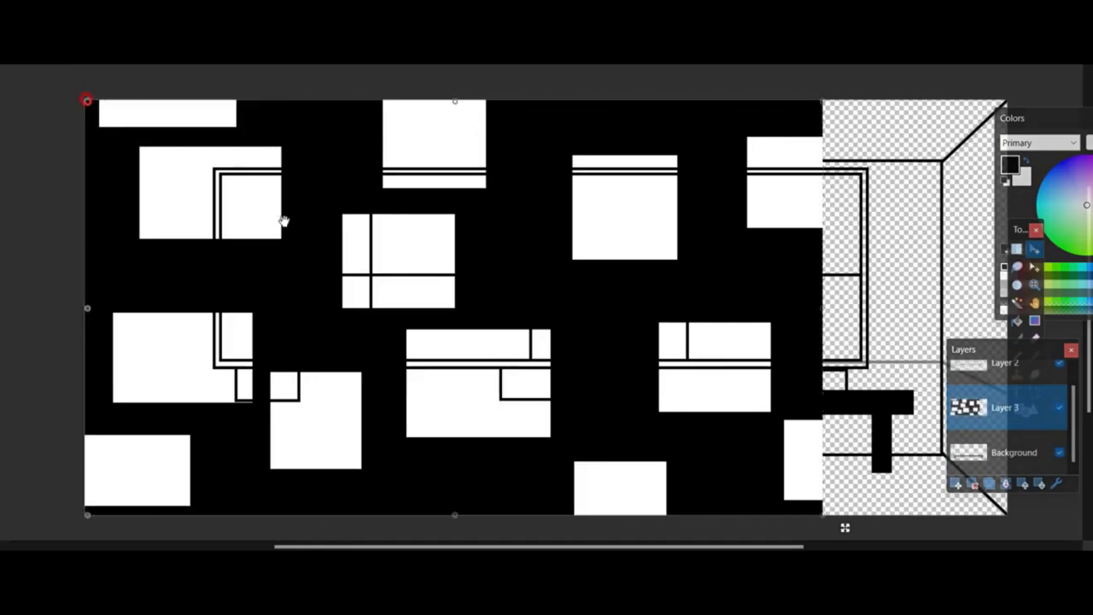
# Scale more pasted static images to fill the upper-right, second upper and third lower screen panels
pyautogui.moveTo(85, 100); pyautogui.dragTo(630, 427)
pyautogui.moveTo(726, 470); pyautogui.dragTo(762, 215)
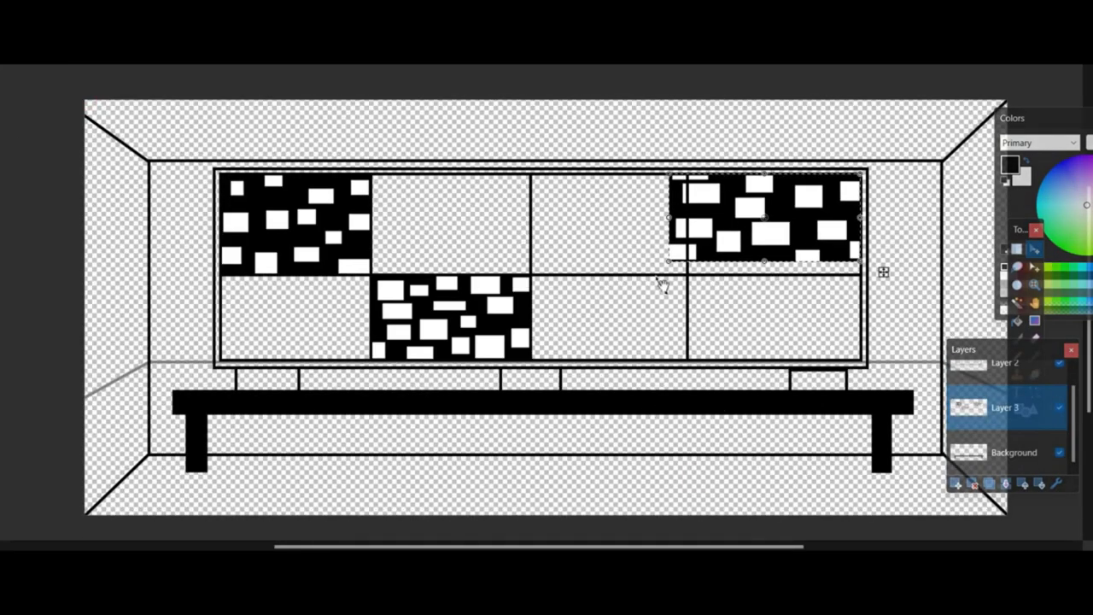
pyautogui.moveTo(670, 259); pyautogui.dragTo(686, 274)
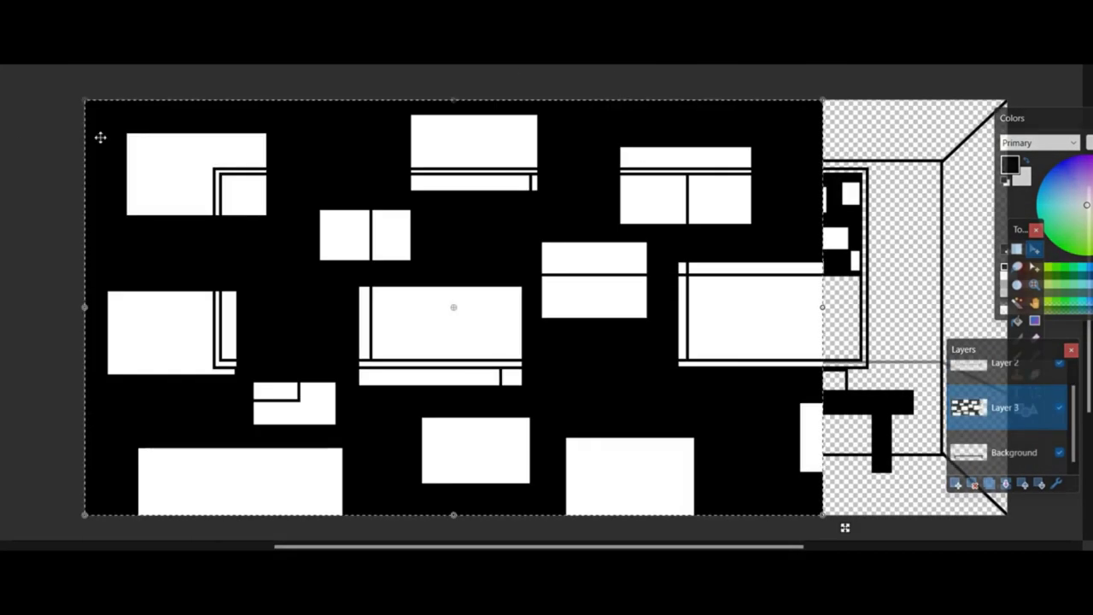
pyautogui.moveTo(85, 100); pyautogui.dragTo(551, 285)
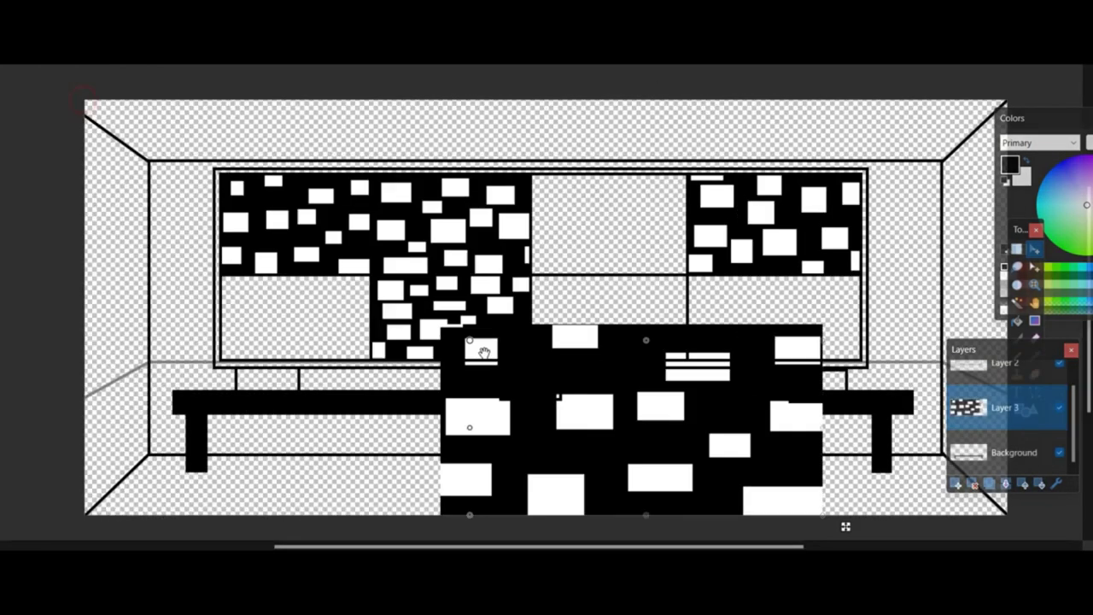
pyautogui.moveTo(819, 513)
pyautogui.mouseDown()
pyautogui.moveTo(805, 422)
pyautogui.moveTo(783, 386)
pyautogui.moveTo(710, 371)
pyautogui.mouseUp()
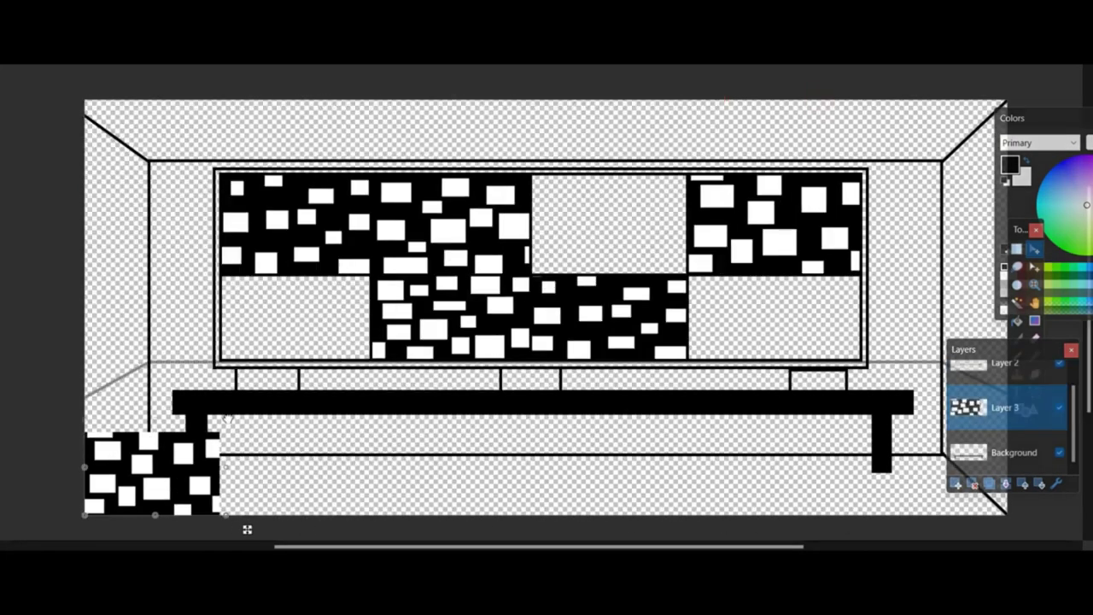
# Fill the remaining lower-left, third upper and lower-right screen panels with scaled static images
pyautogui.moveTo(246, 526); pyautogui.dragTo(391, 373)
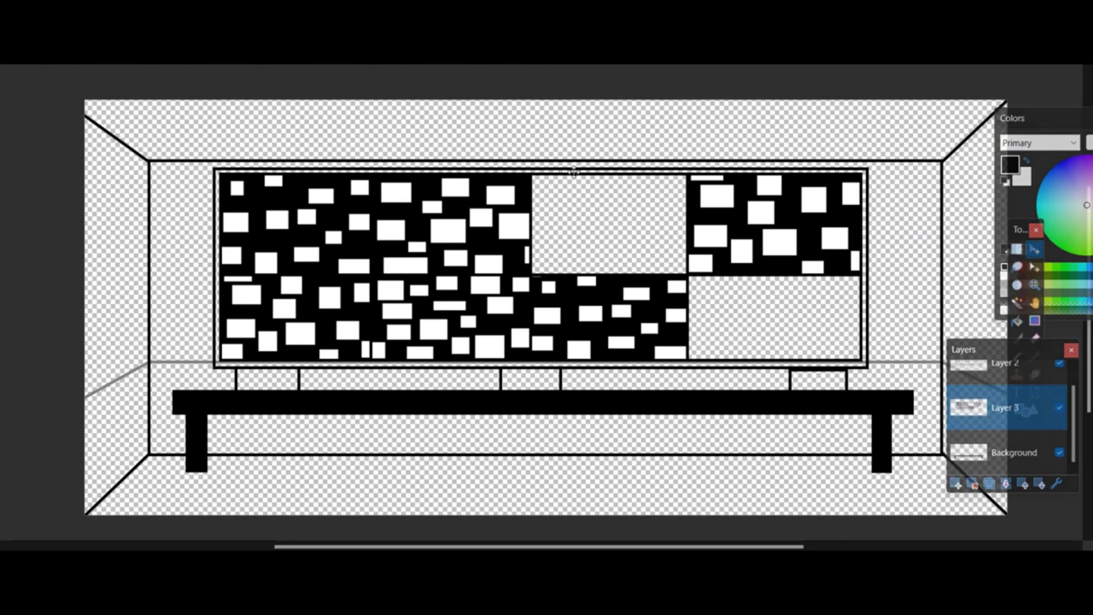
pyautogui.hotkey('ctrl', 'v')
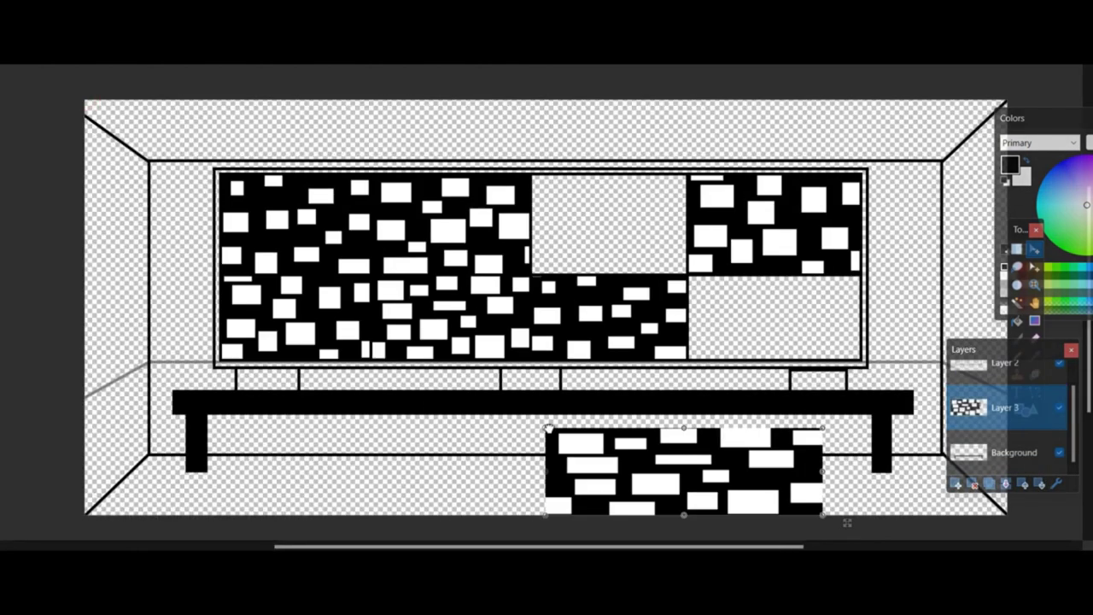
pyautogui.moveTo(846, 522); pyautogui.dragTo(583, 232)
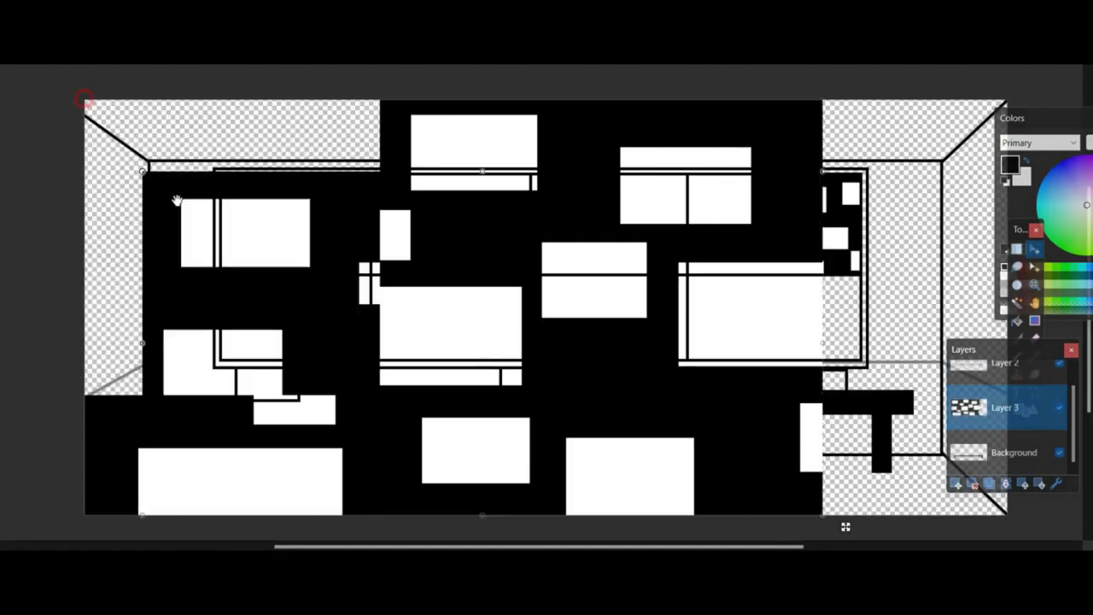
pyautogui.moveTo(608, 458); pyautogui.dragTo(646, 315)
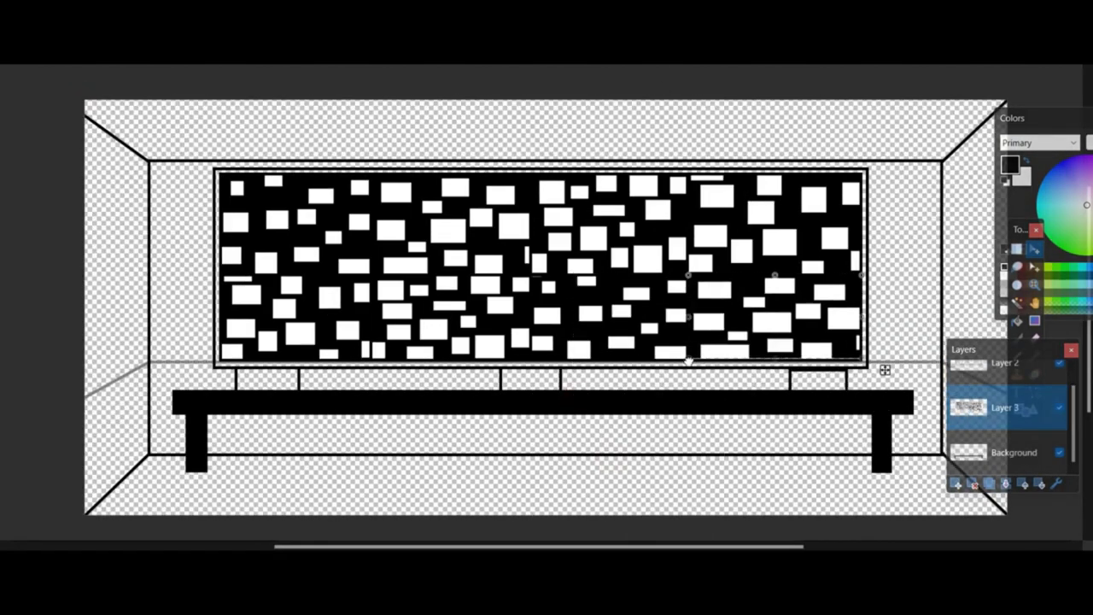
# On Layer 2, select the screen panels and brush them with white at an opacity of 28
pyautogui.click(1004, 382)
pyautogui.click(755, 232)
pyautogui.click(1086, 143)
pyautogui.press('x')
pyautogui.click(1016, 337)
pyautogui.scroll(-2, 603, 298)
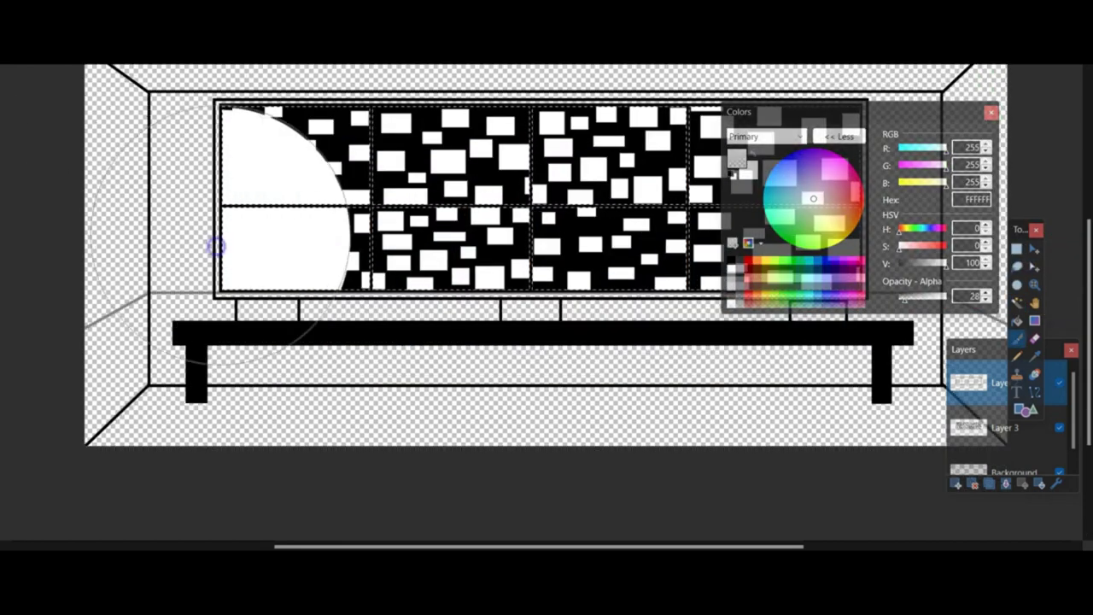
pyautogui.moveTo(278, 196)
pyautogui.mouseDown()
pyautogui.moveTo(111, 256)
pyautogui.moveTo(60, 196)
pyautogui.moveTo(162, 218)
pyautogui.mouseUp()
# Brush black with a pattern fill over the selected screen panels to darken the static
pyautogui.click(733, 261)
pyautogui.click(662, 56)
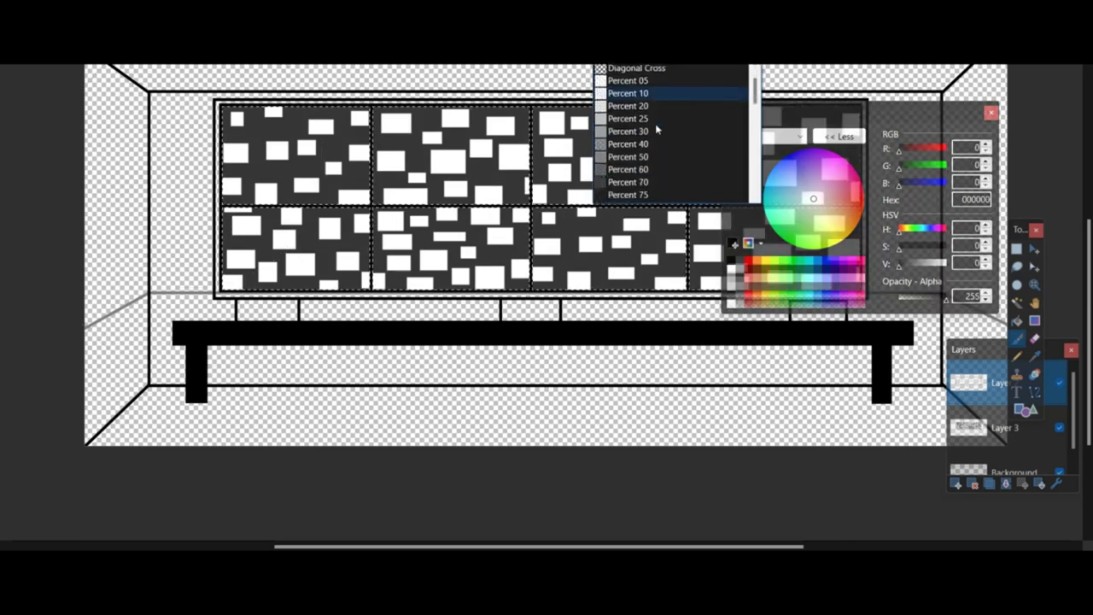
pyautogui.moveTo(282, 205)
pyautogui.mouseDown()
pyautogui.moveTo(77, 209)
pyautogui.moveTo(512, 197)
pyautogui.mouseUp()
pyautogui.click(649, 57)
pyautogui.click(642, 70)
pyautogui.moveTo(171, 188); pyautogui.dragTo(632, 257)
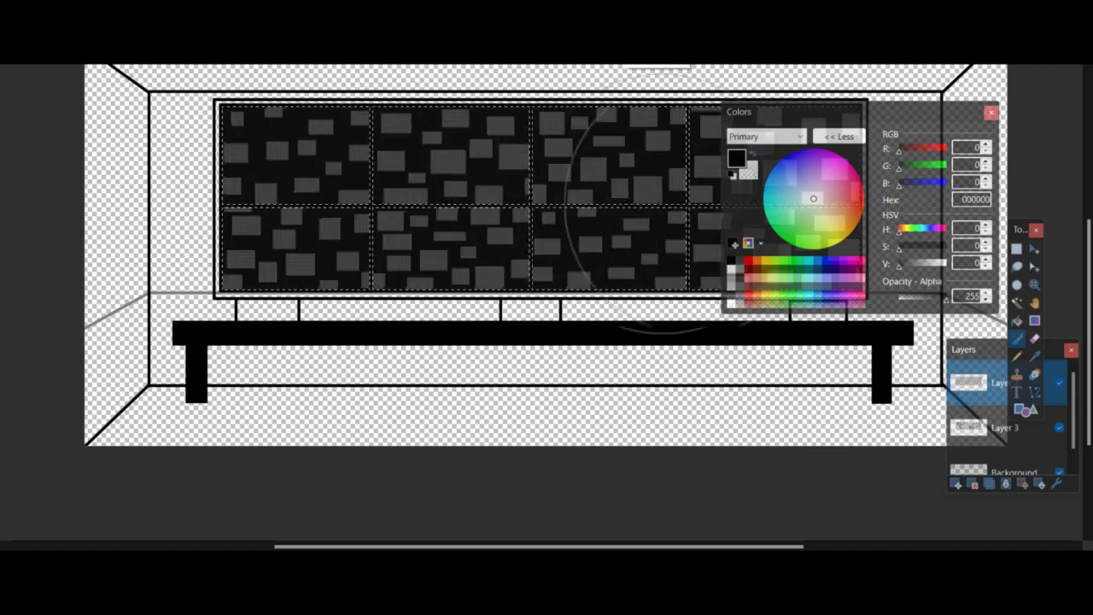
# Select the screen's frame border and the three supports, paint them solid black and deselect
pyautogui.moveTo(509, 306); pyautogui.dragTo(412, 361, button='middle')
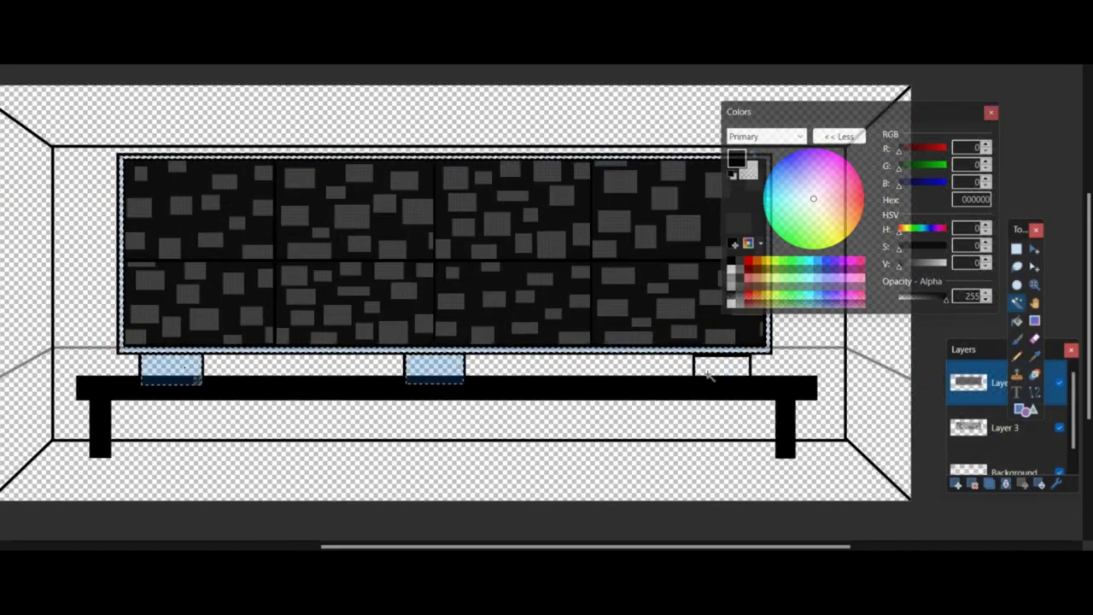
pyautogui.click(632, 58)
pyautogui.click(627, 70)
pyautogui.scroll(-2, 281, 184)
pyautogui.moveTo(282, 183)
pyautogui.mouseDown()
pyautogui.moveTo(525, 183)
pyautogui.moveTo(354, 183)
pyautogui.mouseUp()
pyautogui.moveTo(397, 286); pyautogui.dragTo(429, 287)
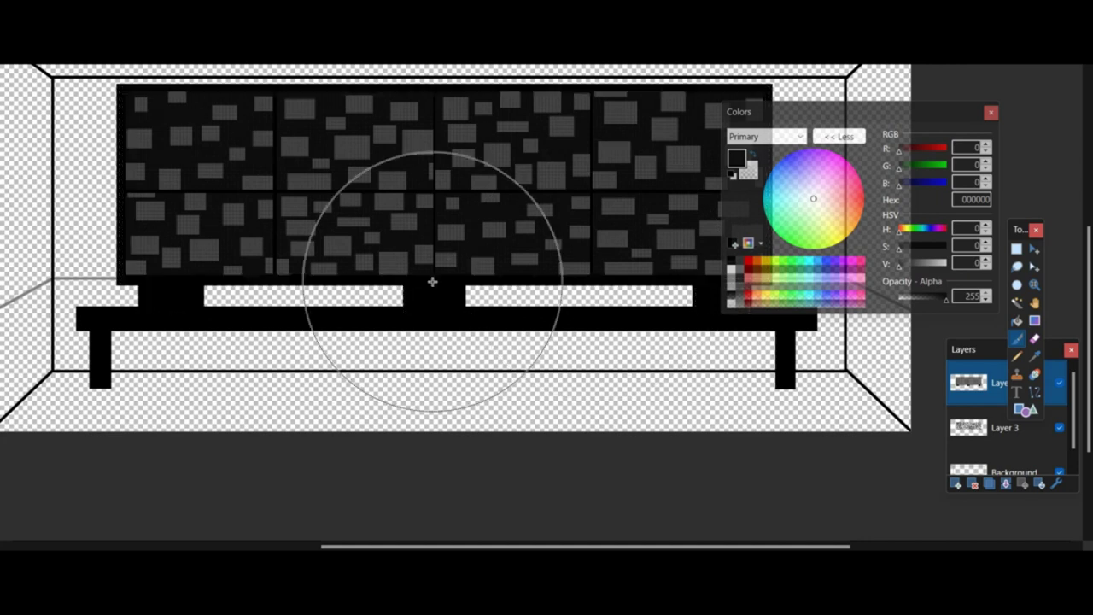
pyautogui.hotkey('ctrl', 'd')
# Merge the screen layers, select the floor on the Background layer and paint it blue (3F497F)
pyautogui.scroll(2, 431, 287)
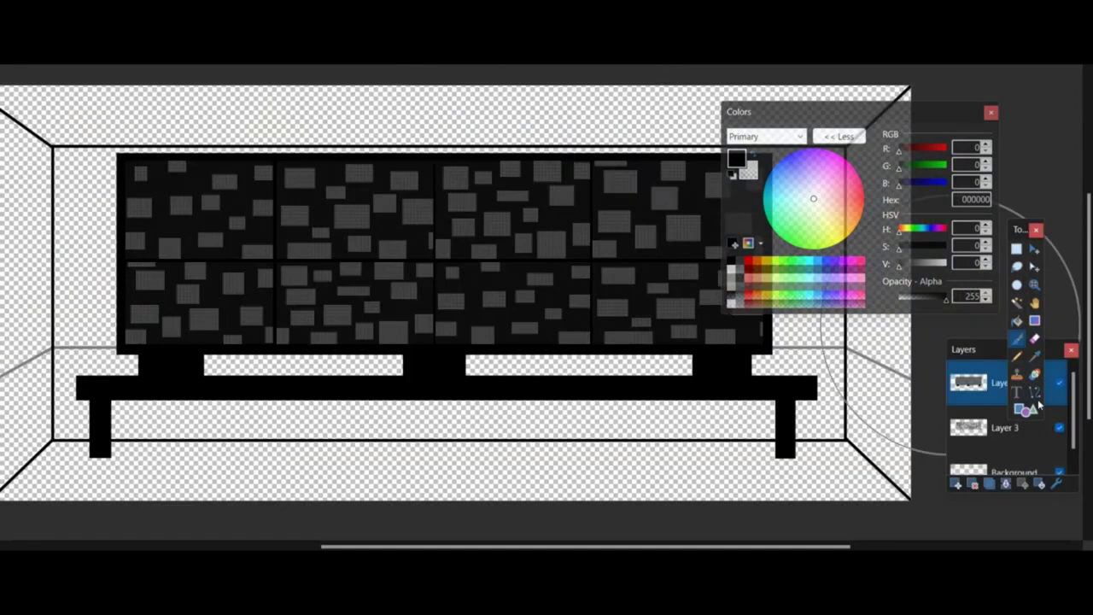
pyautogui.click(765, 487)
pyautogui.press('b')
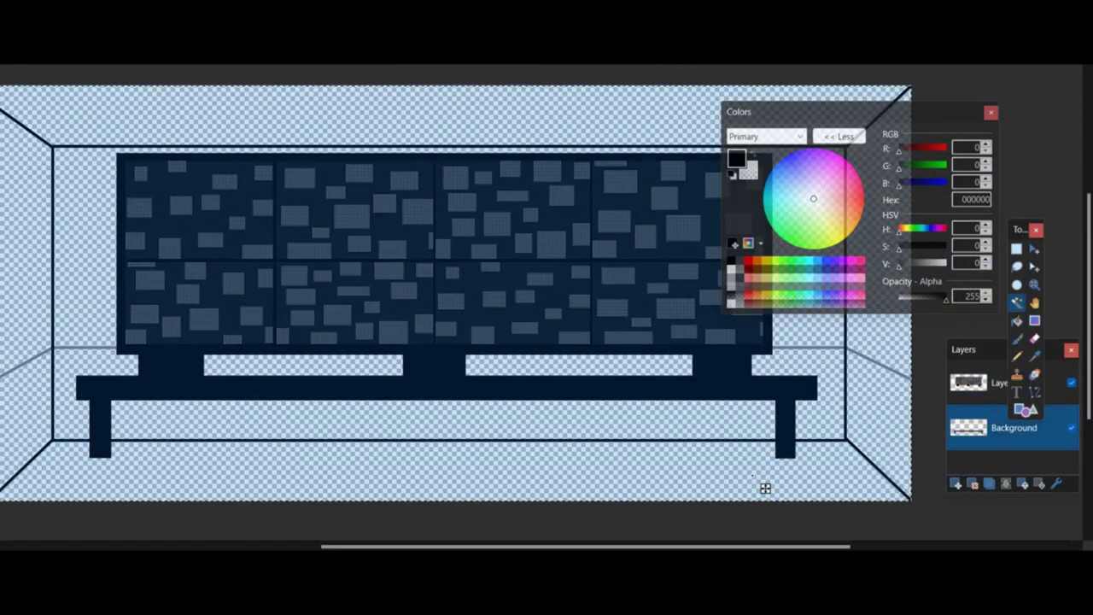
pyautogui.click(793, 175)
pyautogui.click(787, 461)
pyautogui.moveTo(787, 461); pyautogui.dragTo(110, 465)
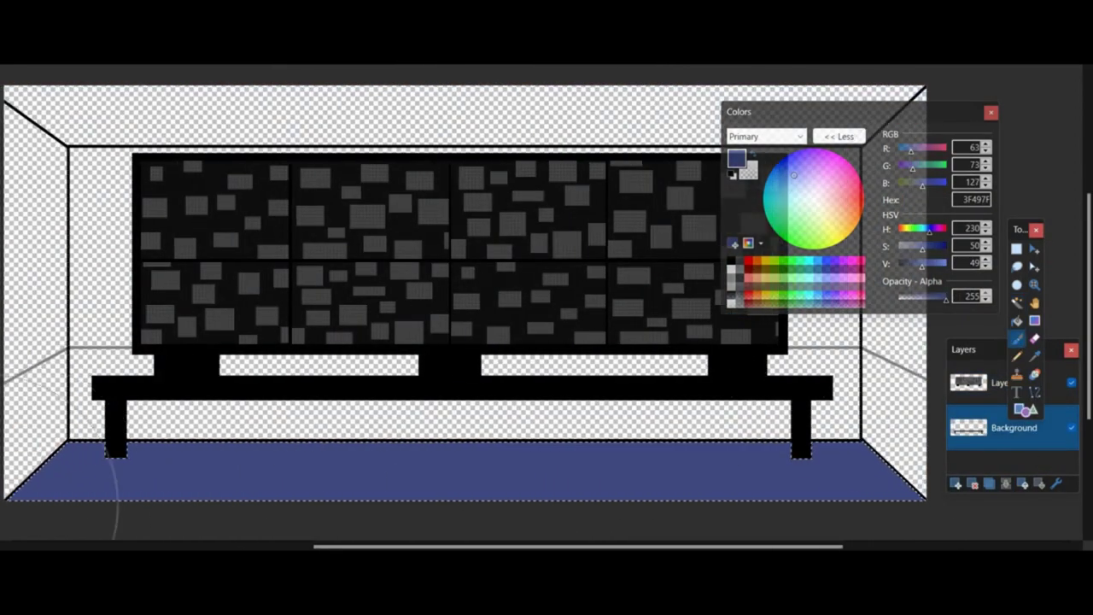
# Paint a fine diagonal hatch in darker blue (343C68) over the floor and restore the solid fill
pyautogui.click(678, 60)
pyautogui.scroll(-2, 678, 68)
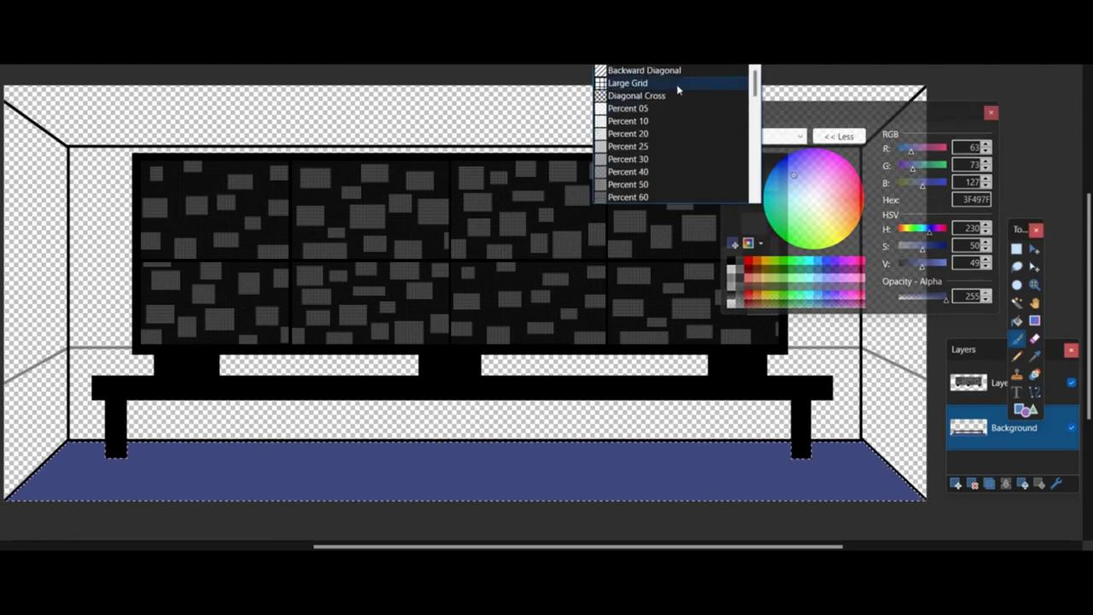
pyautogui.click(683, 78)
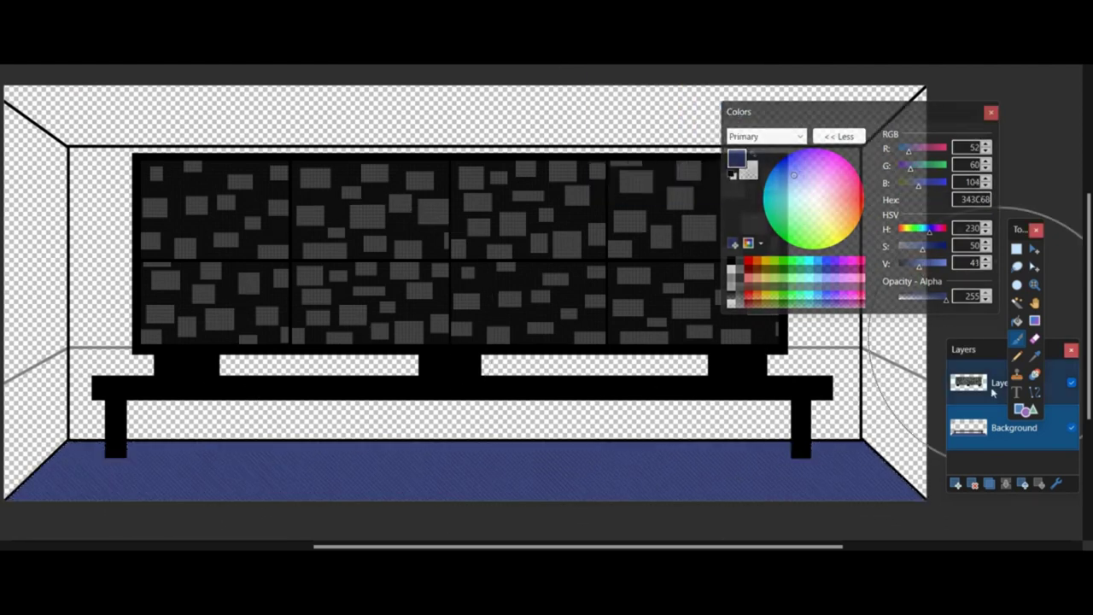
pyautogui.click(678, 59)
pyautogui.click(683, 69)
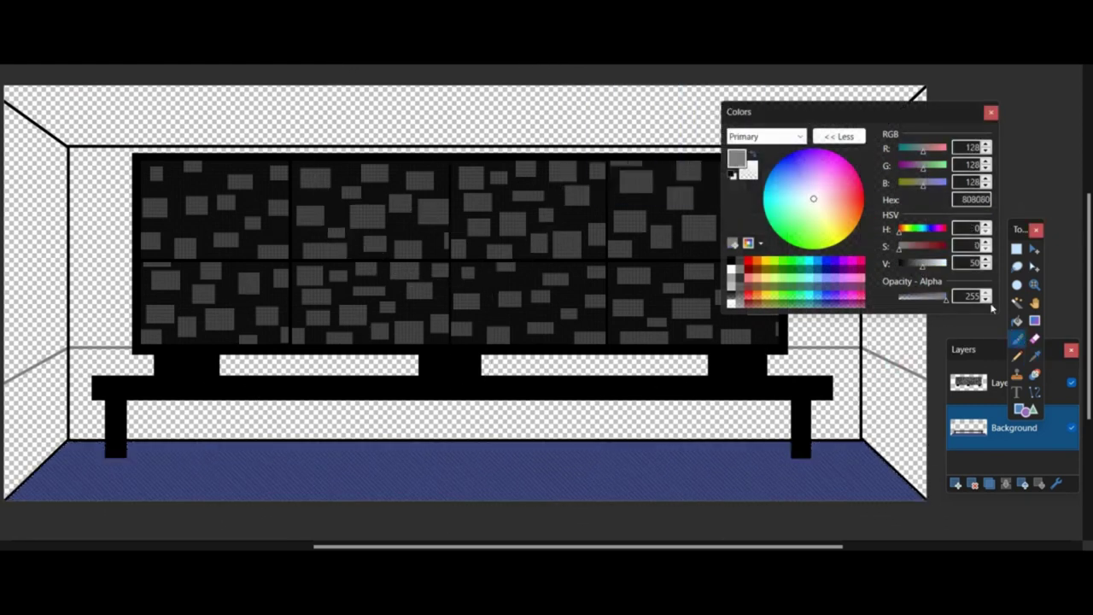
# Select the wall sections below the grey dividing line and paint them mid grey (808080)
pyautogui.click(1016, 301)
pyautogui.click(912, 427)
pyautogui.click(912, 427)
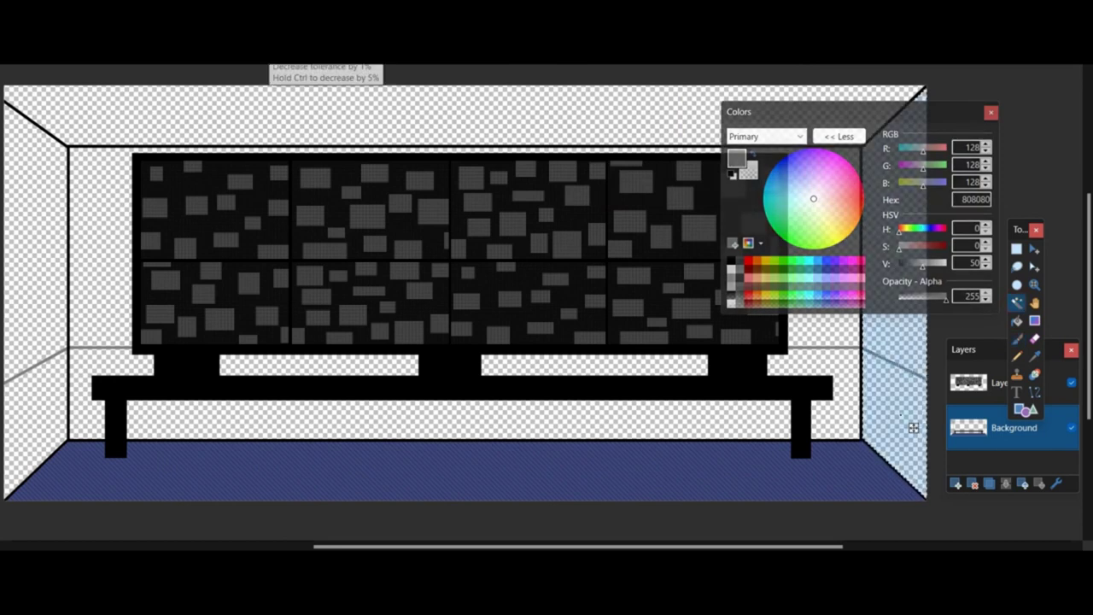
pyautogui.keyDown('ctrl'); pyautogui.click(904, 410); pyautogui.keyUp('ctrl')
pyautogui.keyDown('ctrl'); pyautogui.click(639, 427); pyautogui.keyUp('ctrl')
pyautogui.keyDown('ctrl'); pyautogui.click(49, 405); pyautogui.keyUp('ctrl')
pyautogui.press('BackSpace')
pyautogui.press('b')
pyautogui.hotkey('ctrl', 'd')
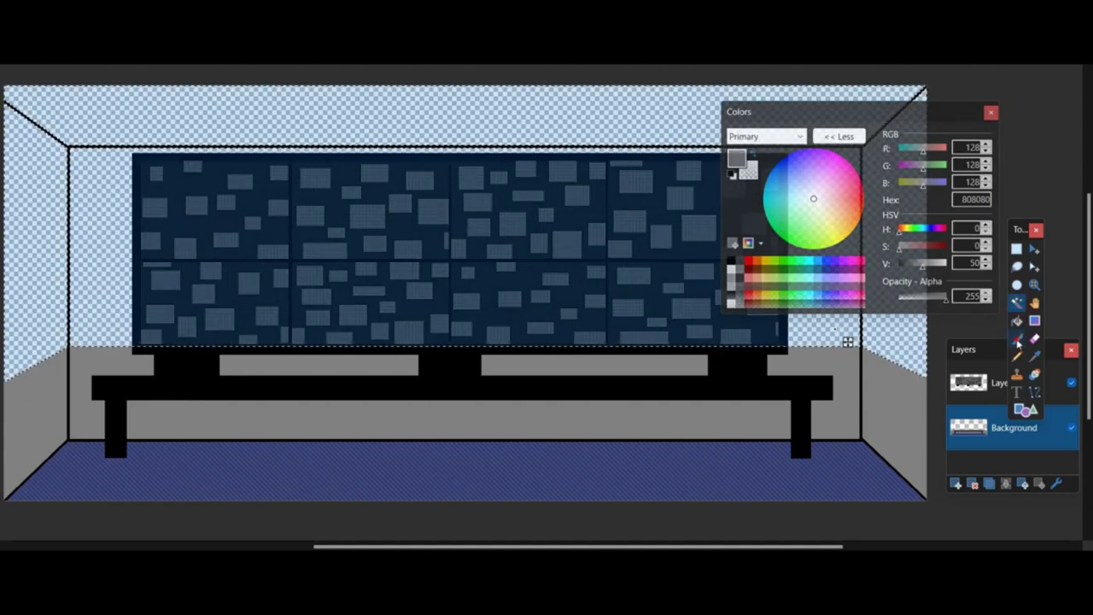
# Paint the upper walls and ceiling light grey (C9C9C9)
pyautogui.press('f')
pyautogui.click(836, 332)
pyautogui.moveTo(922, 264); pyautogui.dragTo(935, 267)
pyautogui.click(541, 341)
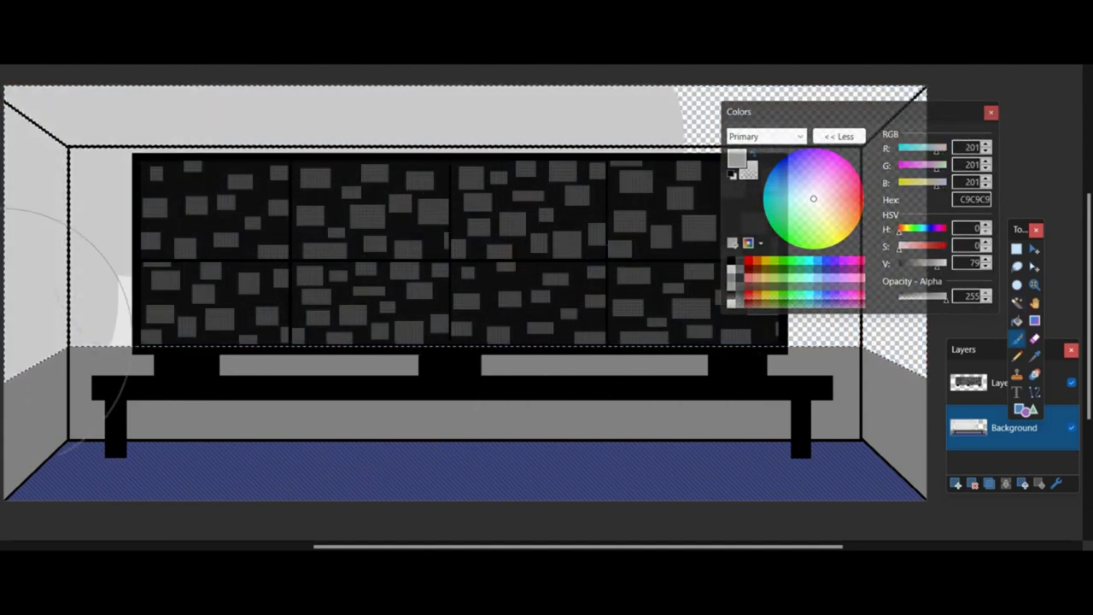
pyautogui.click(710, 401)
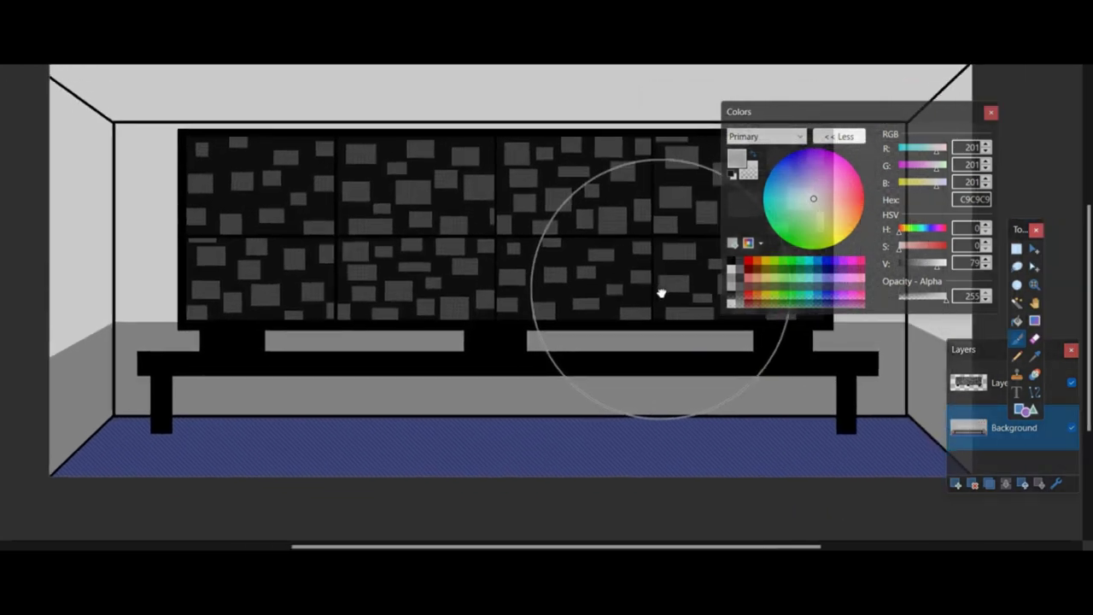
# Merge the screen layer into the Background and select the upper-left screen panel
pyautogui.click(1007, 382)
pyautogui.click(1007, 484)
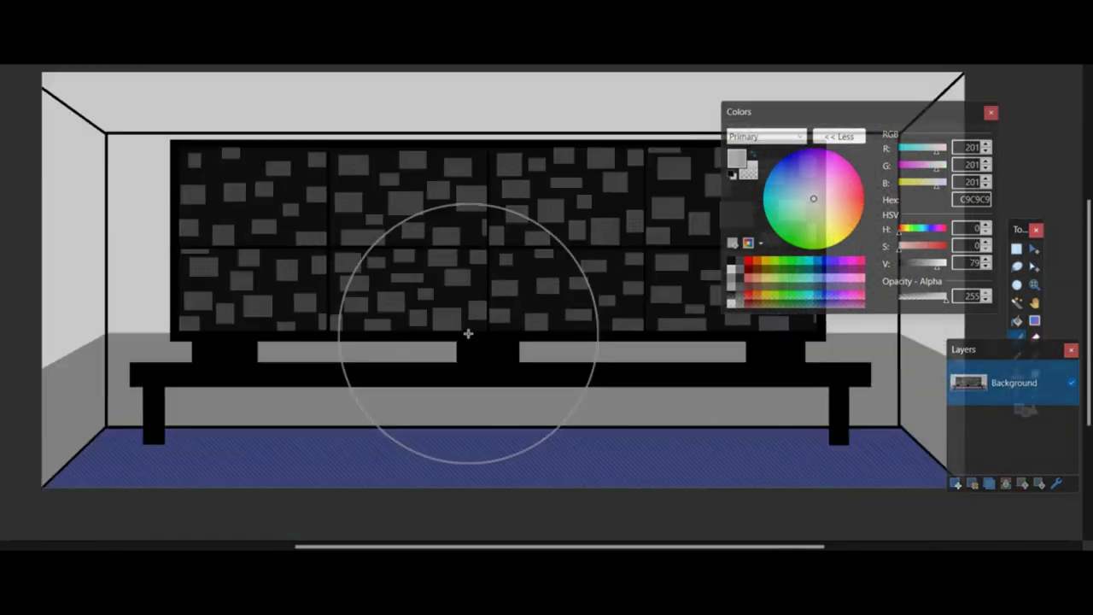
pyautogui.moveTo(180, 148); pyautogui.dragTo(326, 244)
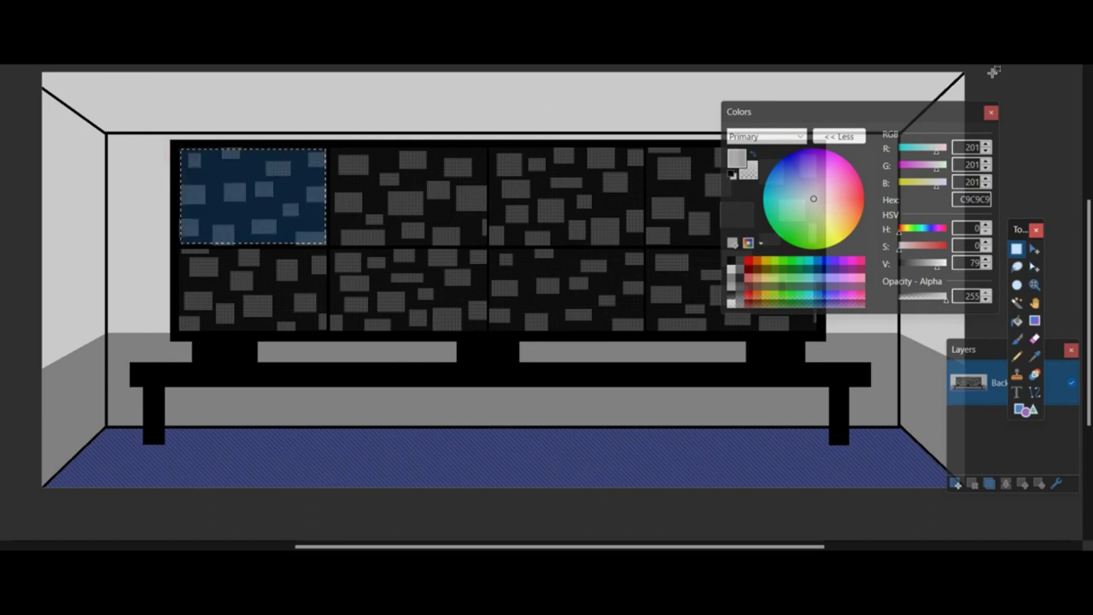
# Create a new image in the screen panel's proportions and fill its Background layer with black
pyautogui.hotkey('ctrl', 'n')
pyautogui.press('Return')
pyautogui.press('e')
pyautogui.click(563, 299)
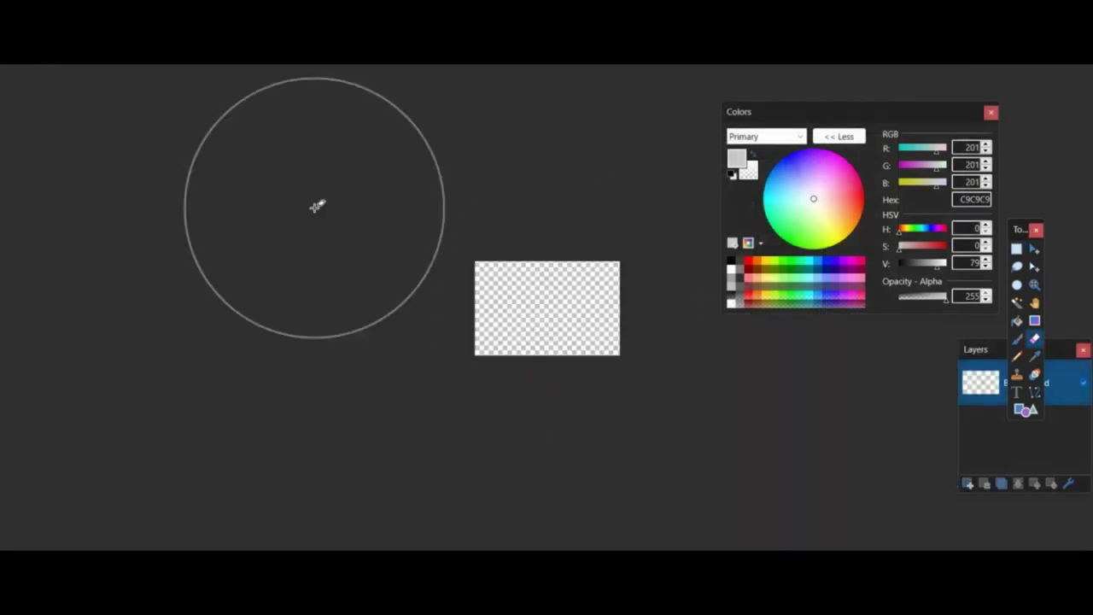
pyautogui.hotkey('ctrl', 'z')
pyautogui.click(549, 324)
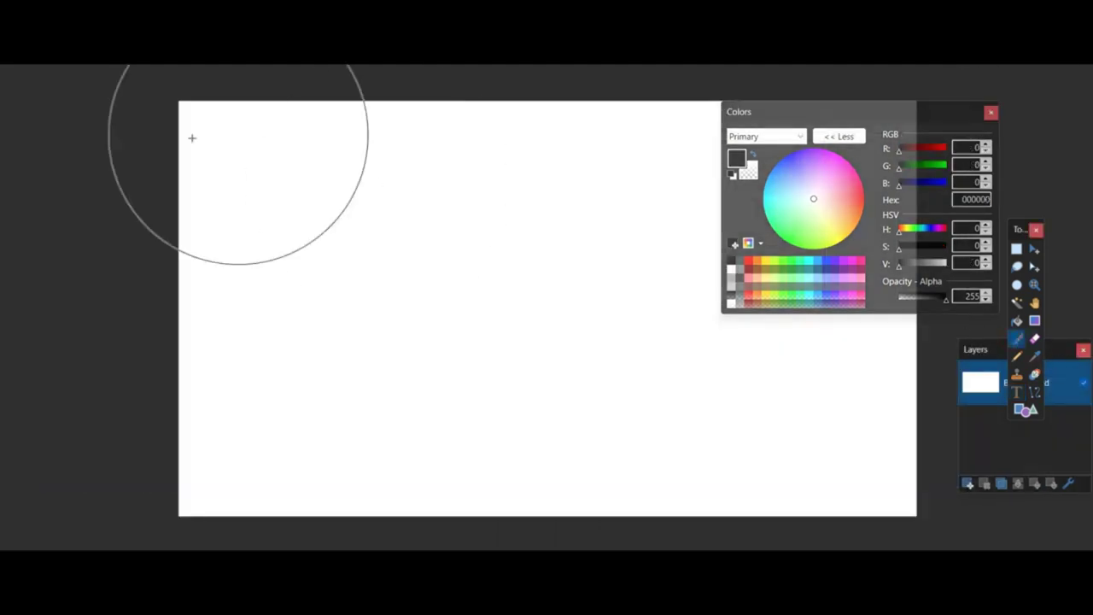
pyautogui.press('BackSpace')
# On a new layer with the Background hidden, outline a wide box with an overhanging lid and shift it slightly down
pyautogui.click(967, 483)
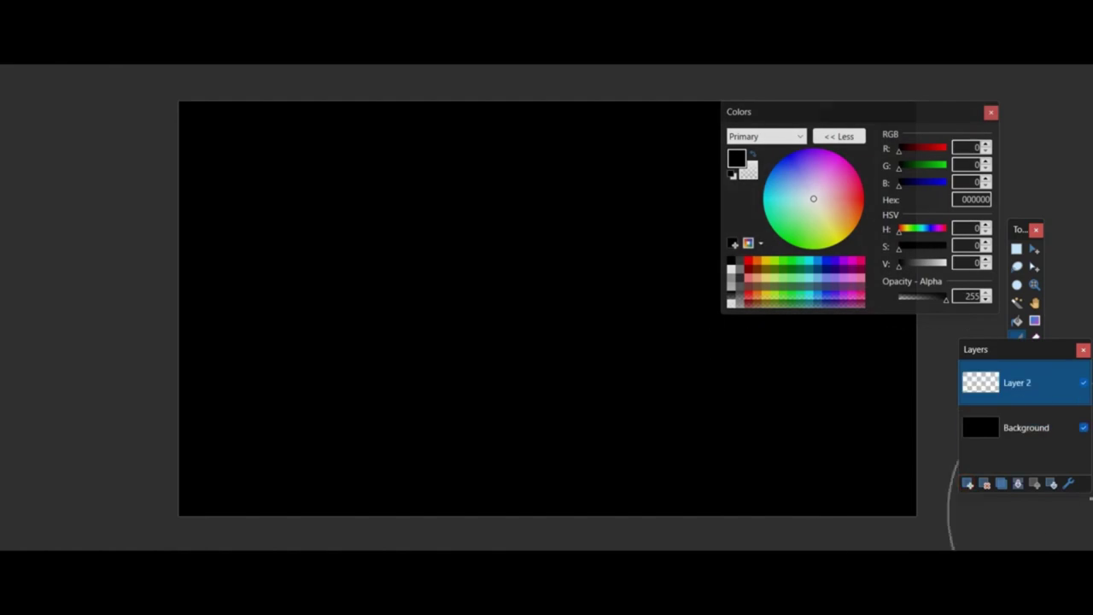
pyautogui.click(1082, 427)
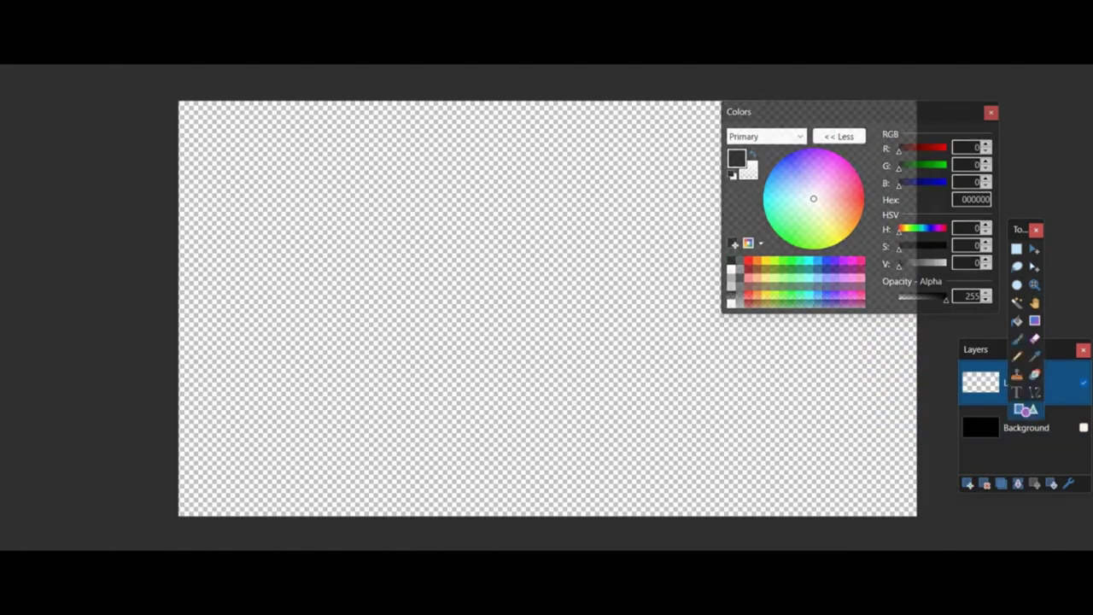
pyautogui.moveTo(381, 478); pyautogui.dragTo(708, 256)
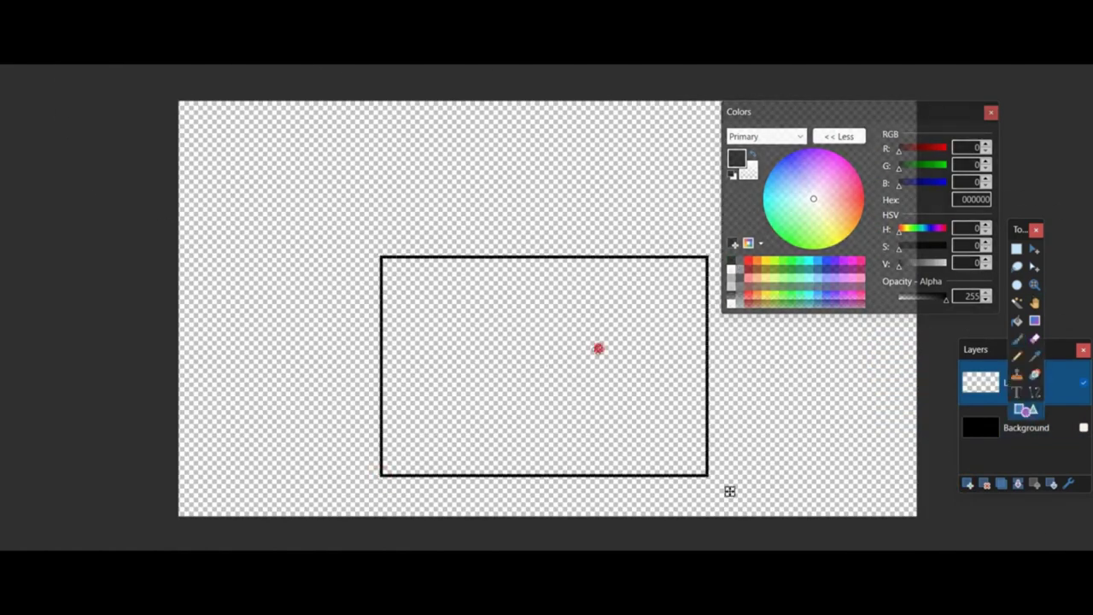
pyautogui.moveTo(543, 264); pyautogui.dragTo(543, 326)
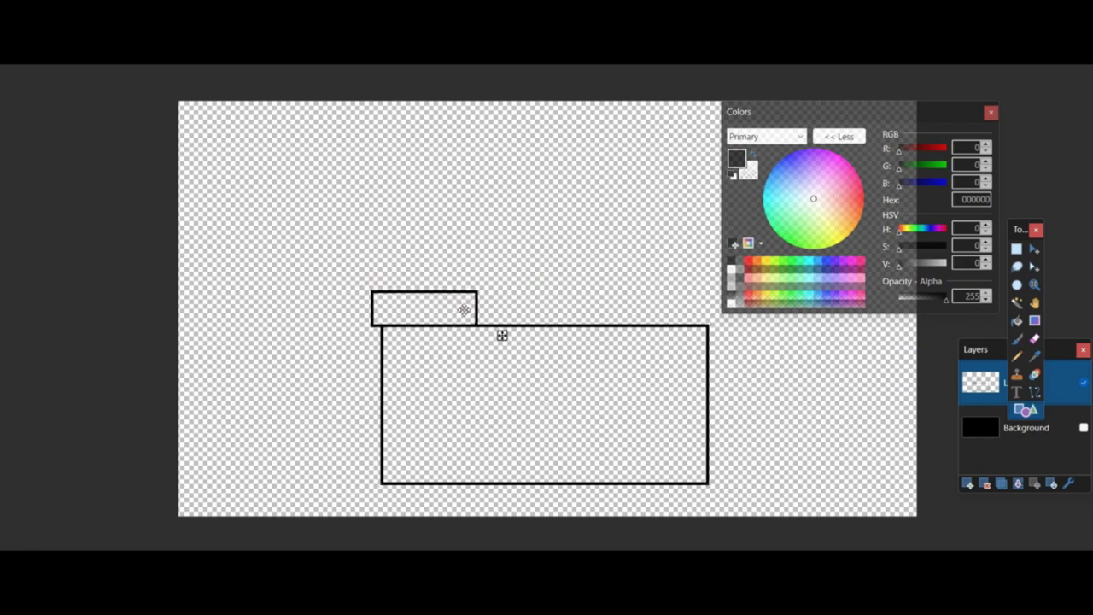
pyautogui.click(1034, 249)
pyautogui.moveTo(585, 357); pyautogui.dragTo(578, 379)
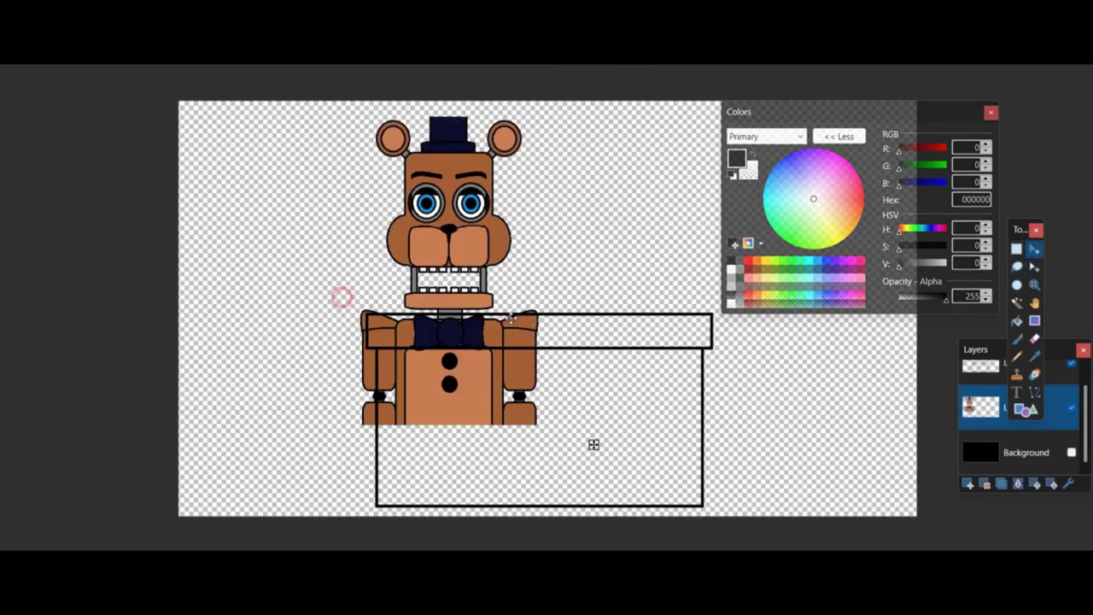
# Shrink and centre the bear above the box, and erase the part of it overlapping the lid and box
pyautogui.moveTo(593, 444); pyautogui.dragTo(648, 372)
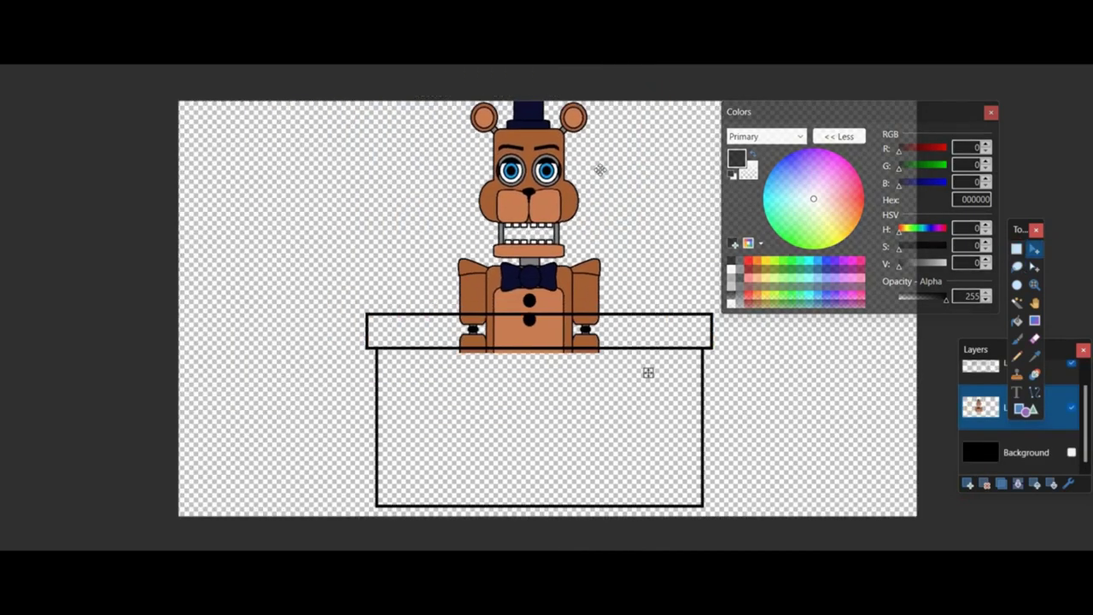
pyautogui.click(578, 373)
pyautogui.click(555, 393)
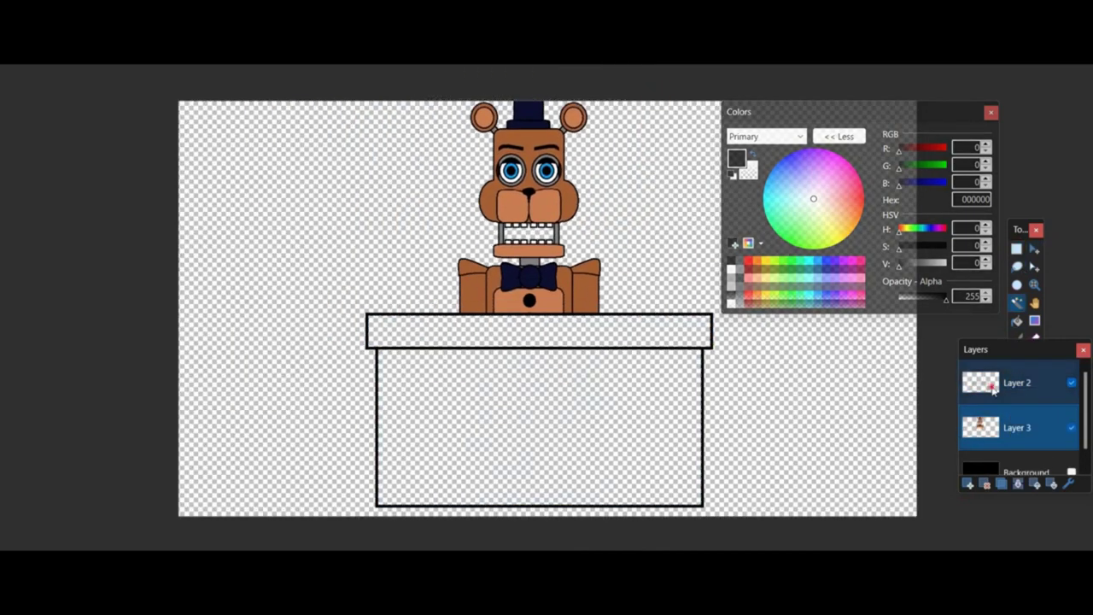
# Merge the box outline with the bear's layer and fill the box body and lid with yellow (FFDF54)
pyautogui.click(567, 410)
pyautogui.keyDown('ctrl'); pyautogui.click(552, 336); pyautogui.keyUp('ctrl')
pyautogui.click(829, 215)
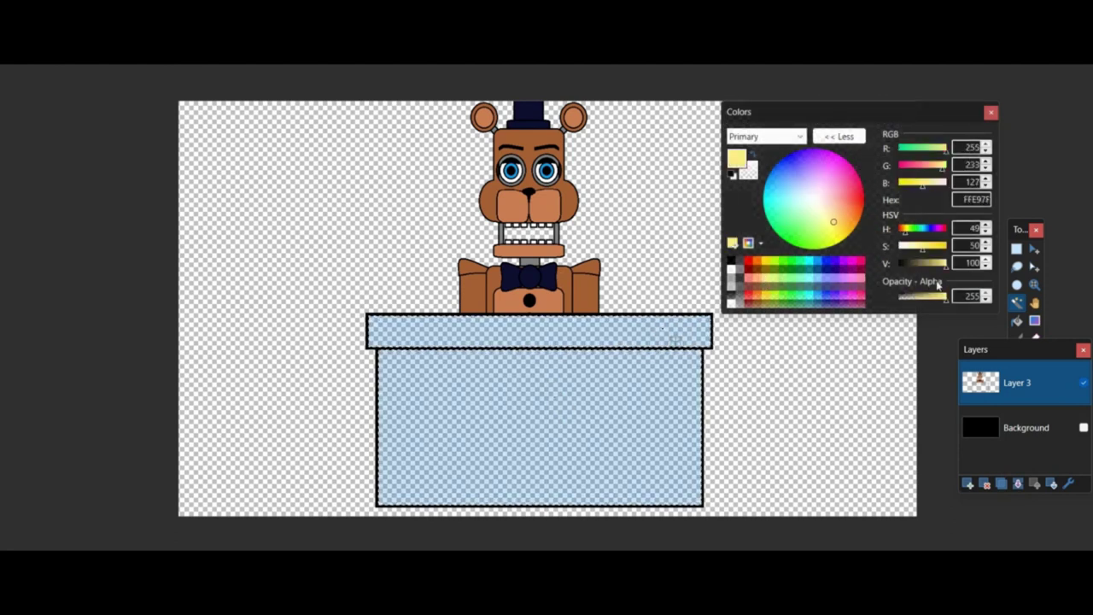
pyautogui.press('BackSpace')
pyautogui.moveTo(848, 268); pyautogui.dragTo(851, 287)
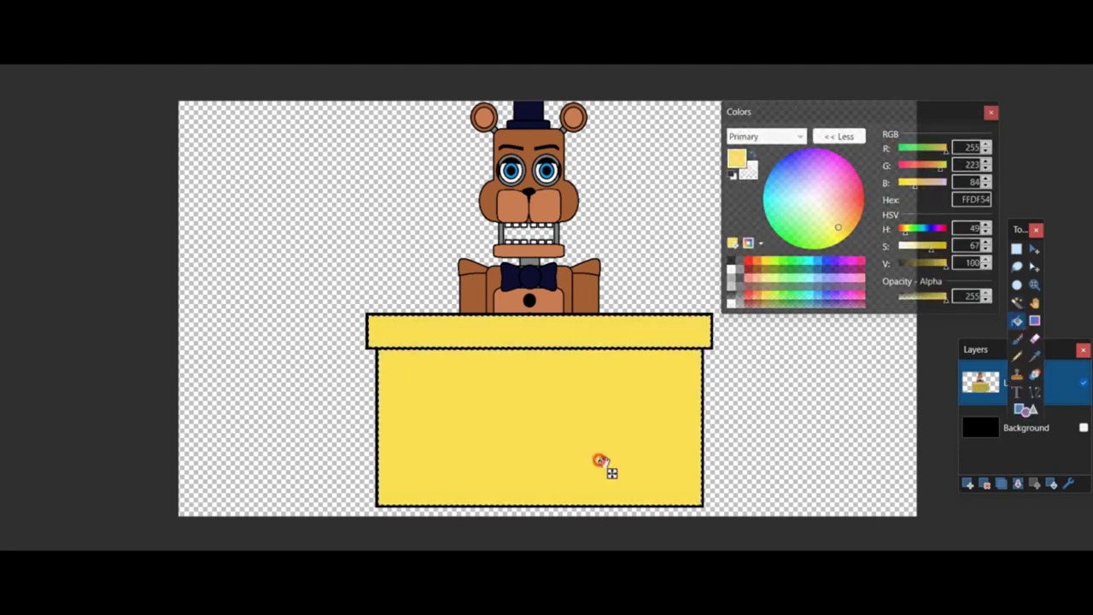
# Add a filled purple (D67FFF) ribbon down the middle of the box and its slightly wider section on the lid
pyautogui.click(851, 295)
pyautogui.moveTo(476, 507)
pyautogui.mouseDown()
pyautogui.moveTo(524, 459)
pyautogui.moveTo(592, 424)
pyautogui.moveTo(556, 471)
pyautogui.moveTo(527, 335)
pyautogui.moveTo(585, 349)
pyautogui.mouseUp()
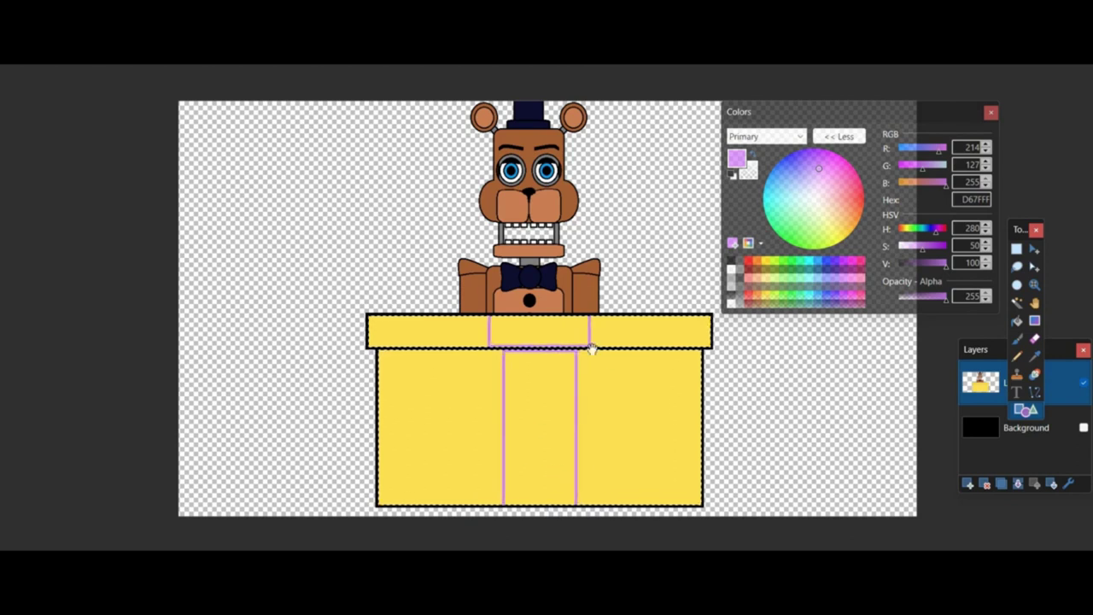
pyautogui.press('f')
pyautogui.click(558, 392)
pyautogui.hotkey('ctrl', 'z')
pyautogui.click(521, 331)
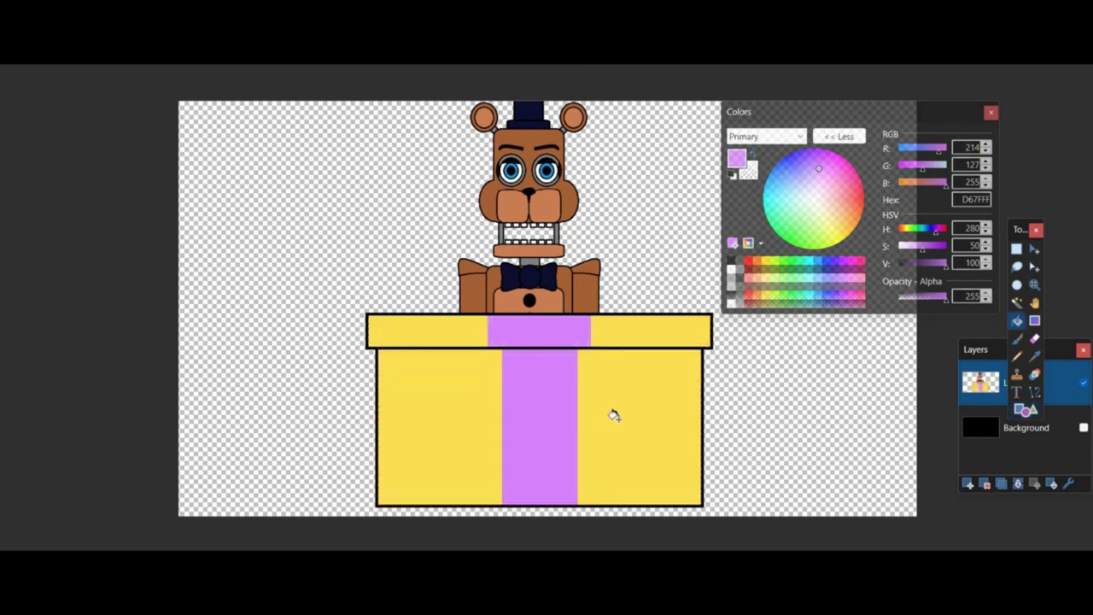
# Show the black Background and, on a new layer, draw a wide white-outlined black caption box over the gift box's lower part
pyautogui.click(1083, 426)
pyautogui.click(968, 484)
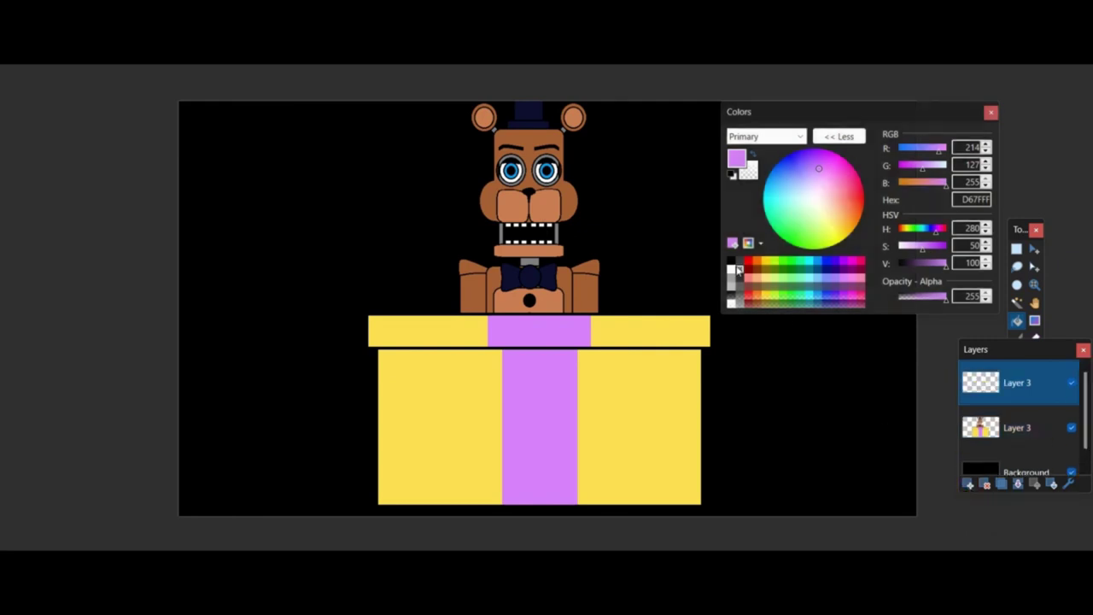
pyautogui.click(739, 267)
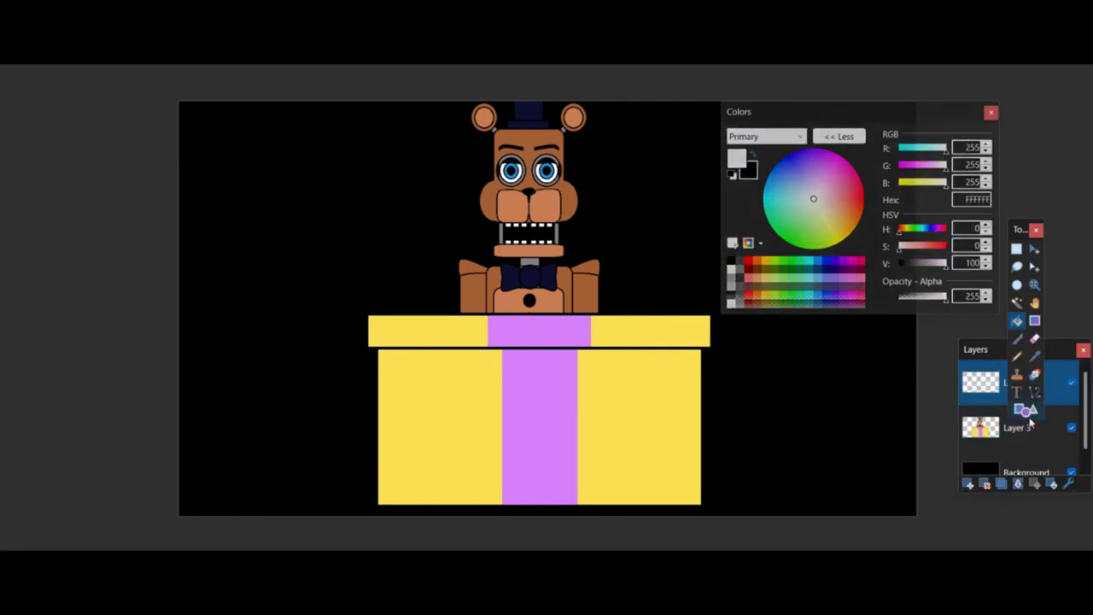
pyautogui.moveTo(342, 459)
pyautogui.mouseDown()
pyautogui.moveTo(776, 526)
pyautogui.moveTo(771, 507)
pyautogui.mouseUp()
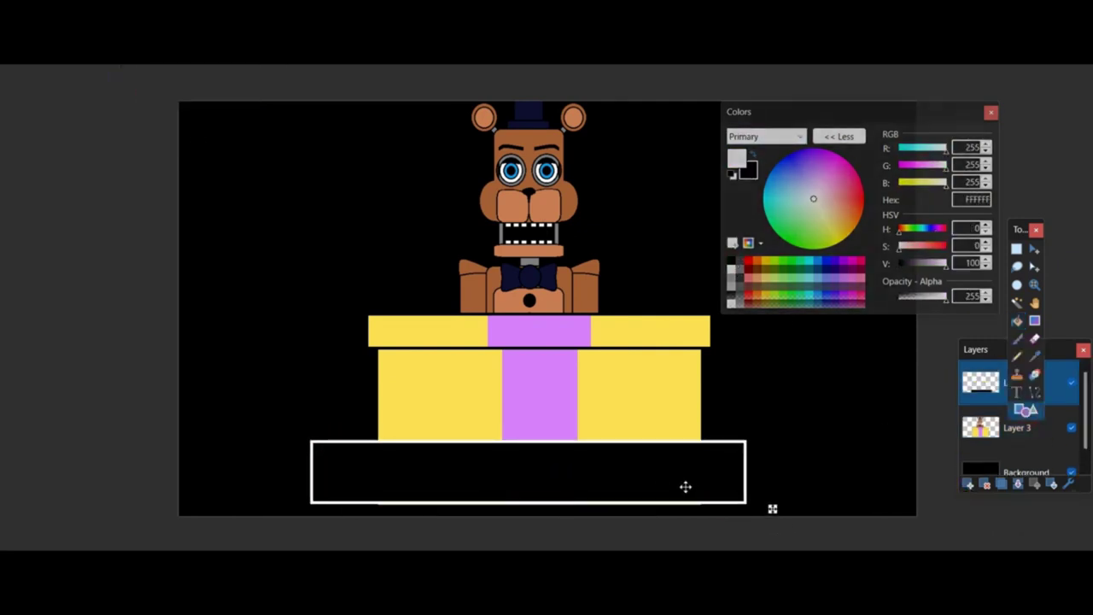
# Write "THANKS FOR TESTING!" in white, centred inside the caption box, and flatten the image
pyautogui.write('NKS')
pyautogui.hotkey('ctrl', 'v')
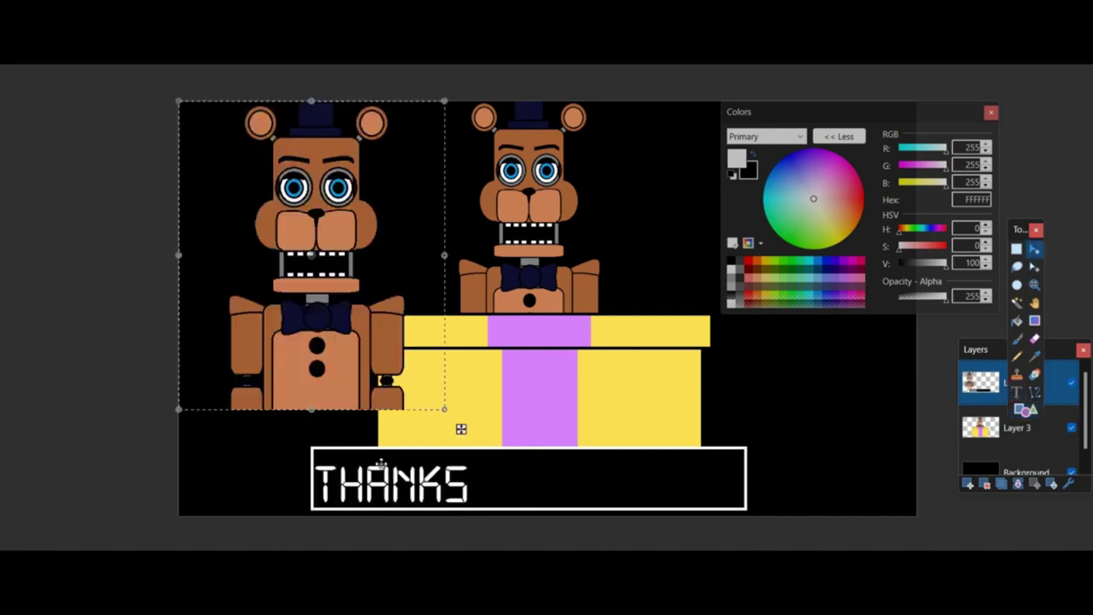
pyautogui.hotkey('ctrl', 'z')
pyautogui.hotkey('ctrl', 'z')
pyautogui.press('BackSpace')
pyautogui.press('BackSpace')
pyautogui.press('BackSpace')
pyautogui.press('BackSpace')
pyautogui.press('BackSpace')
pyautogui.press('BackSpace')
pyautogui.press('BackSpace')
pyautogui.press('BackSpace')
pyautogui.press('BackSpace')
pyautogui.press('BackSpace')
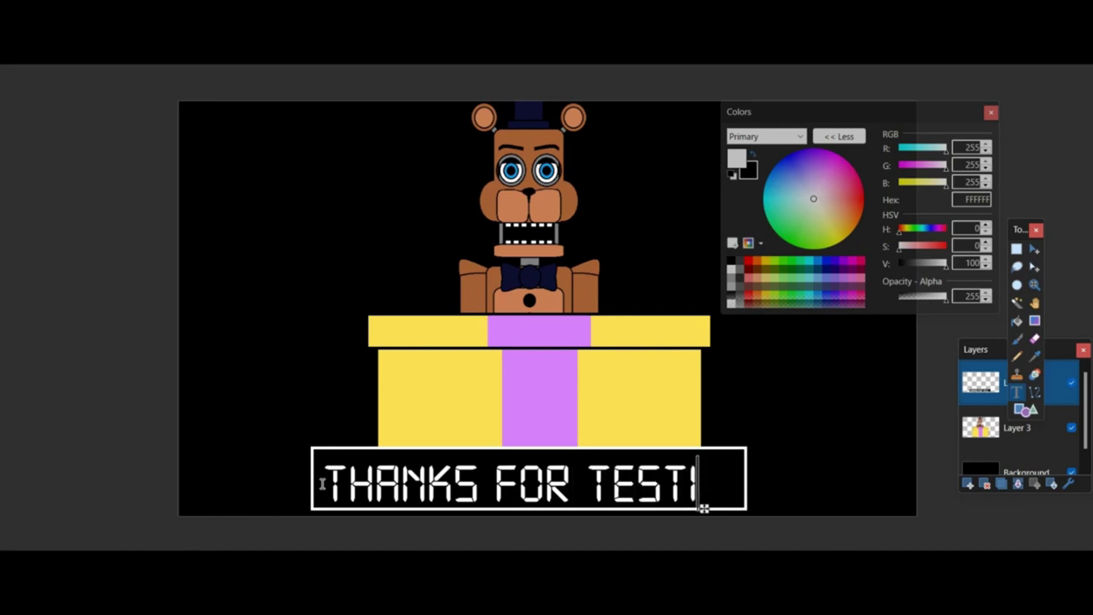
pyautogui.moveTo(766, 511); pyautogui.dragTo(754, 509)
pyautogui.moveTo(608, 506); pyautogui.dragTo(726, 505)
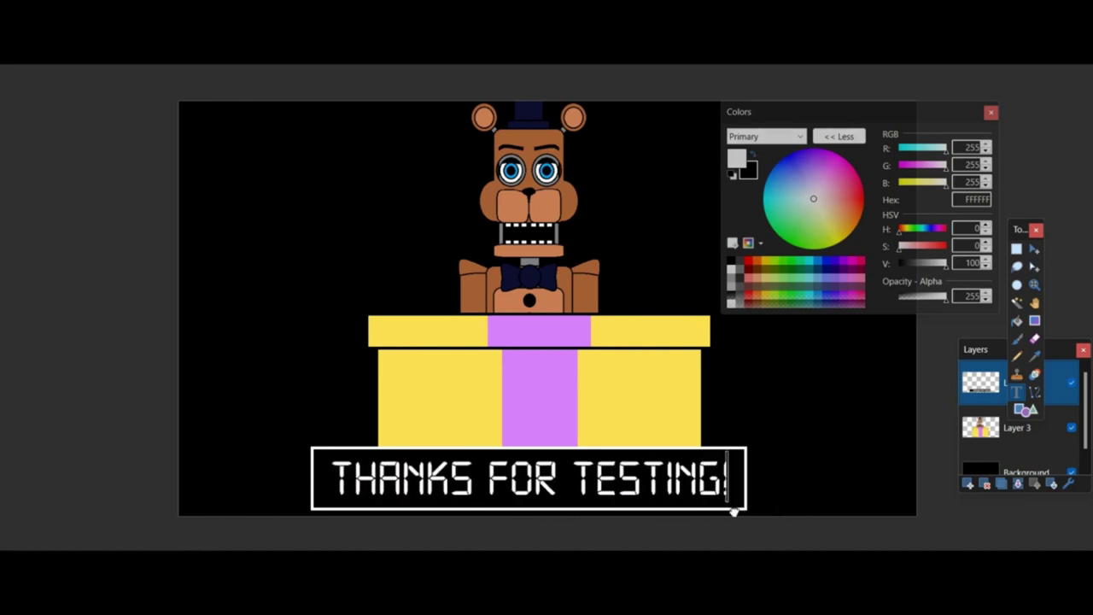
pyautogui.click(1034, 248)
pyautogui.hotkey('ctrl', 'shift', 'f')
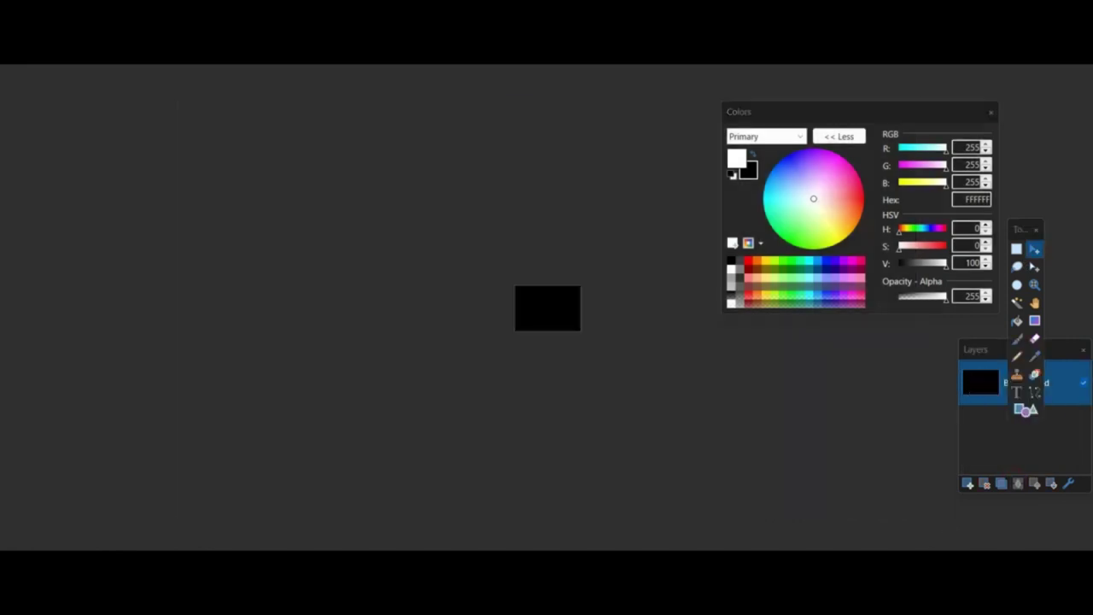
# Create a small new image with a black Background for a panel label
pyautogui.hotkey('ctrl', 'n')
pyautogui.click(602, 370)
pyautogui.hotkey('ctrl', 'a')
pyautogui.press('BackSpace')
pyautogui.hotkey('ctrl', 'n')
pyautogui.click(535, 369)
pyautogui.hotkey('ctrl', 'n')
pyautogui.click(535, 370)
# Draw a thick white frame along the small image's edges and fill its interior with dark grey (404040)
pyautogui.hotkey('ctrl', '+')
pyautogui.press('o')
pyautogui.moveTo(462, 262); pyautogui.dragTo(646, 381)
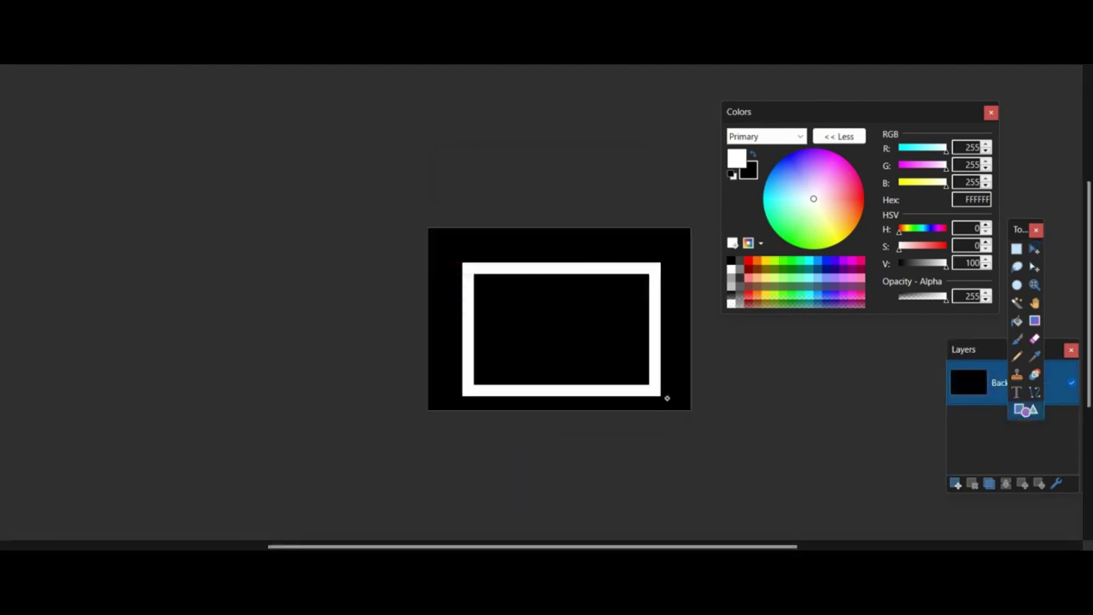
pyautogui.moveTo(449, 249); pyautogui.dragTo(427, 227)
pyautogui.moveTo(646, 382); pyautogui.dragTo(691, 410)
pyautogui.click(739, 270)
pyautogui.press('f')
pyautogui.click(585, 326)
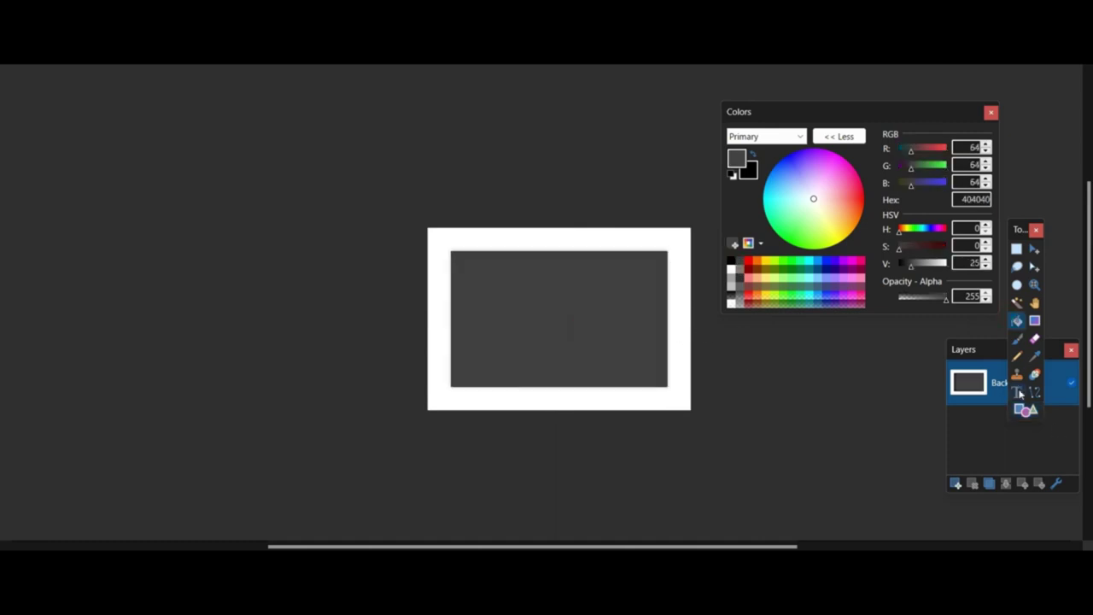
# Select the whole framed panel and set the text font to Cascadia Code SemiBold
pyautogui.hotkey('ctrl', 'a')
pyautogui.press('m')
pyautogui.keyDown('ctrl'); pyautogui.scroll(-3, 600, 344); pyautogui.keyUp('ctrl')
pyautogui.keyDown('ctrl'); pyautogui.scroll(3, 710, 425); pyautogui.keyUp('ctrl')
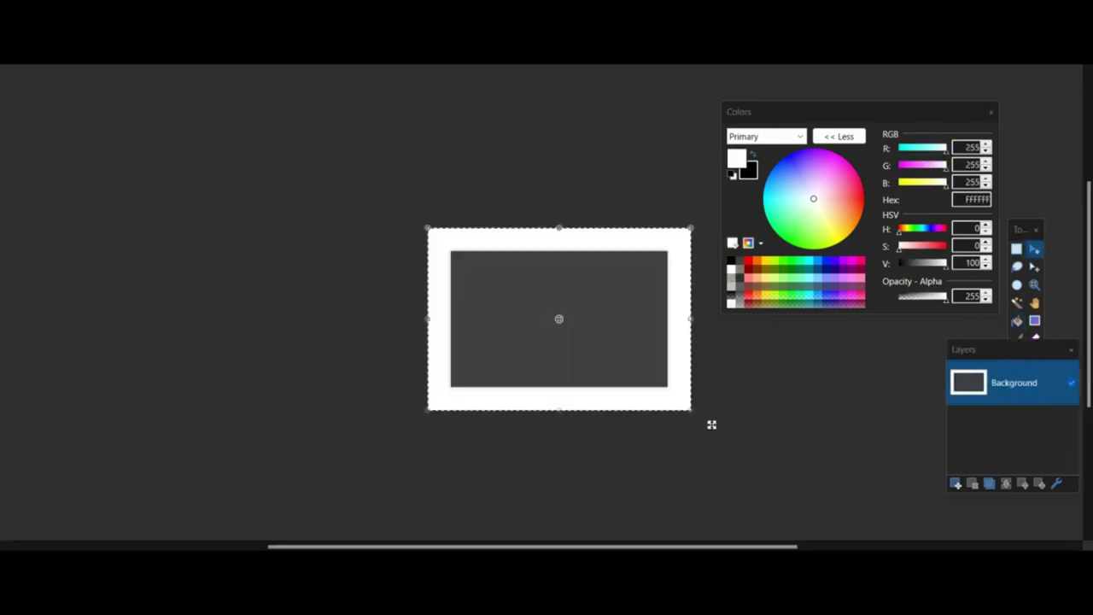
pyautogui.scroll(5, 132, 139)
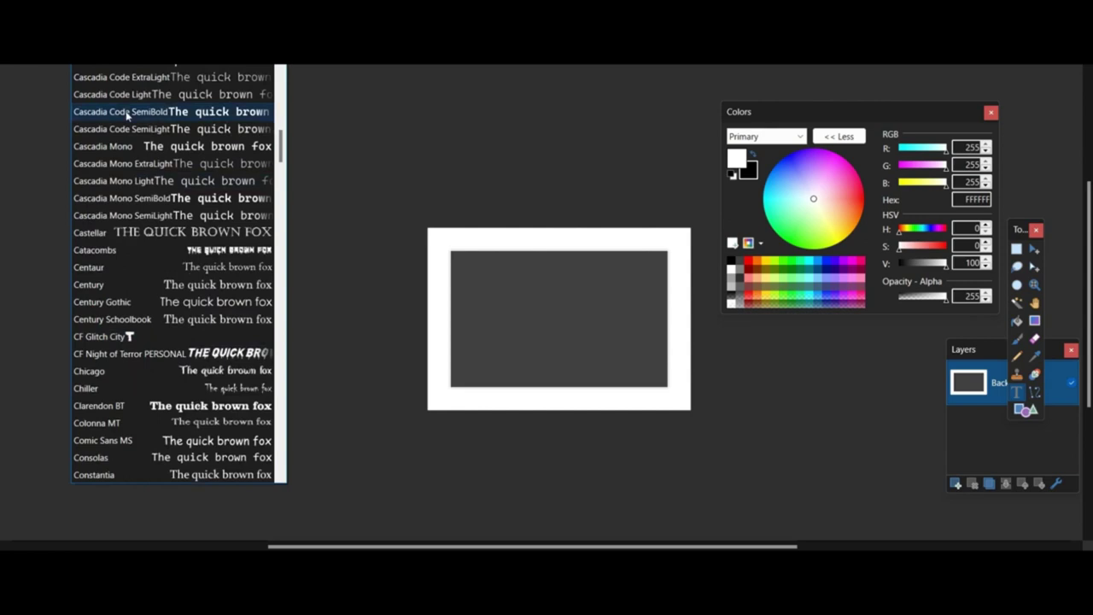
pyautogui.click(116, 111)
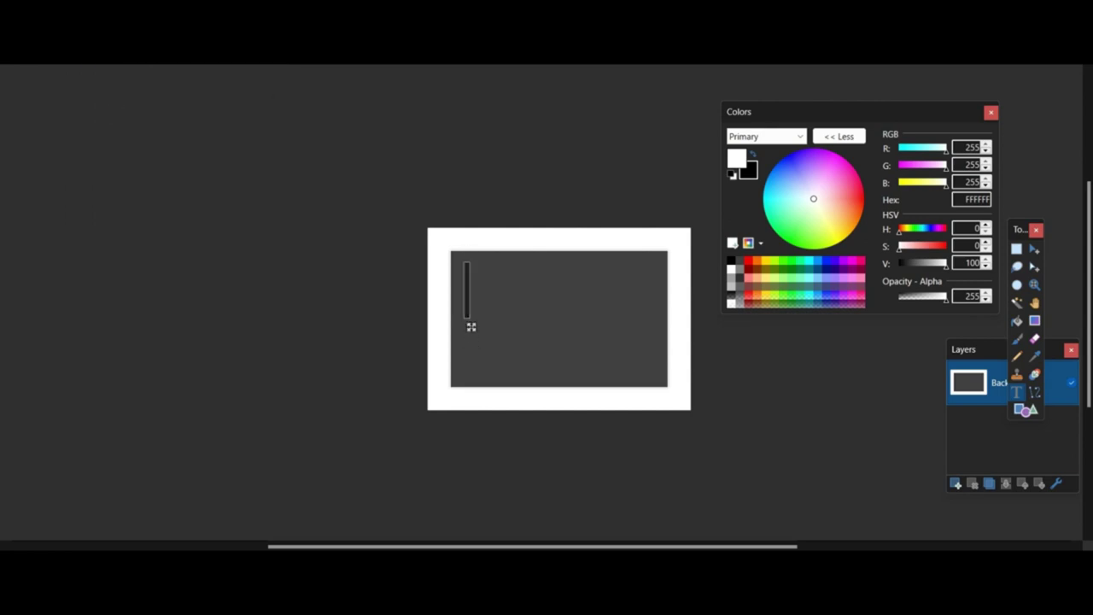
# Try placing a text label inside the grey panel, adjusting its position, and undo it
pyautogui.write('b')
pyautogui.moveTo(550, 379); pyautogui.dragTo(594, 381)
pyautogui.hotkey('ctrl', 'z')
pyautogui.keyDown('ctrl'); pyautogui.scroll(-3, 566, 337); pyautogui.keyUp('ctrl')
pyautogui.keyDown('ctrl'); pyautogui.scroll(3, 637, 345); pyautogui.keyUp('ctrl')
pyautogui.moveTo(513, 377); pyautogui.dragTo(659, 381)
pyautogui.hotkey('ctrl', 'z')
pyautogui.keyDown('ctrl'); pyautogui.scroll(-3, 515, 275); pyautogui.keyUp('ctrl')
pyautogui.keyDown('ctrl'); pyautogui.scroll(4, 607, 351); pyautogui.keyUp('ctrl')
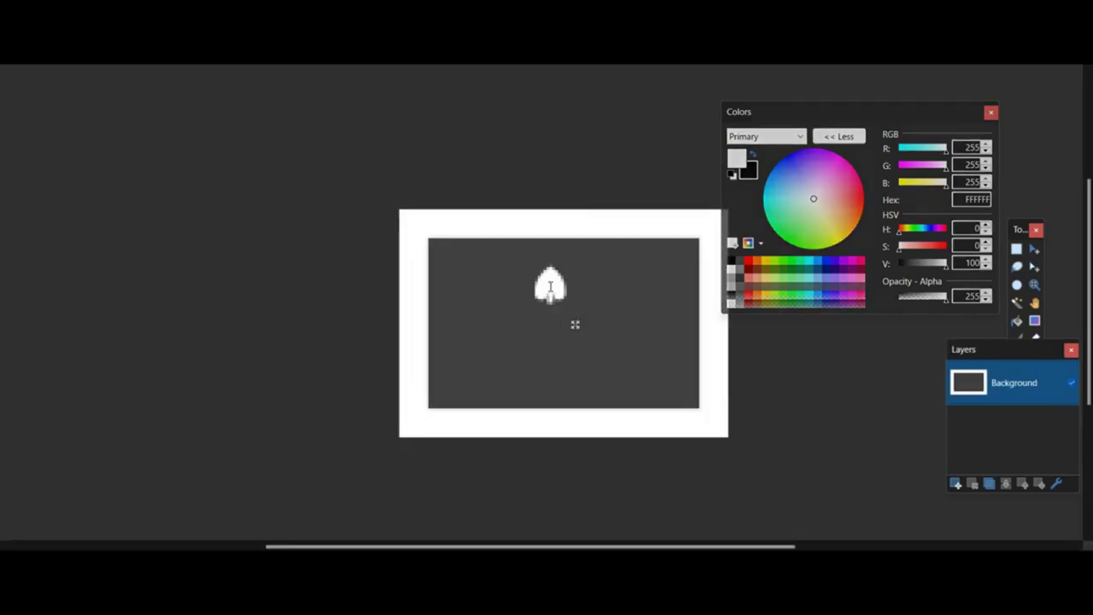
# Label the grey panel "Bonnie Panel" in white, centred on two lines
pyautogui.write('nnie')
pyautogui.write('nel')
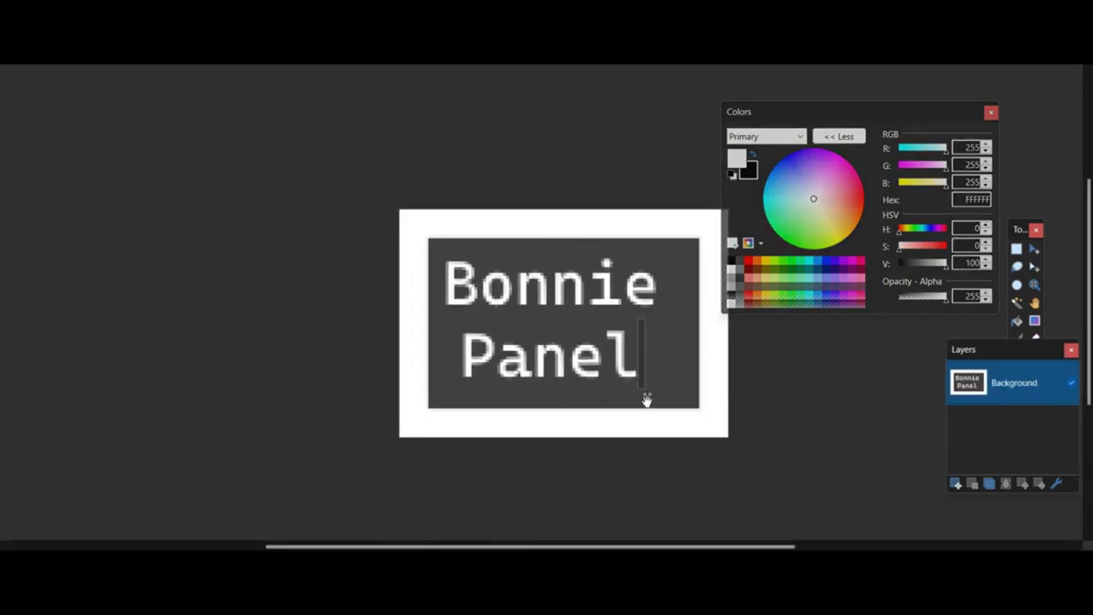
pyautogui.moveTo(646, 398); pyautogui.dragTo(655, 398)
# Undo the Bonnie label and start a new white label with "Chica" on its first line
pyautogui.hotkey('ctrl', 'z')
pyautogui.keyDown('ctrl'); pyautogui.scroll(-3, 563, 322); pyautogui.keyUp('ctrl')
pyautogui.keyDown('ctrl'); pyautogui.scroll(3, 564, 323); pyautogui.keyUp('ctrl')
pyautogui.write('Chica')
pyautogui.press('Return')
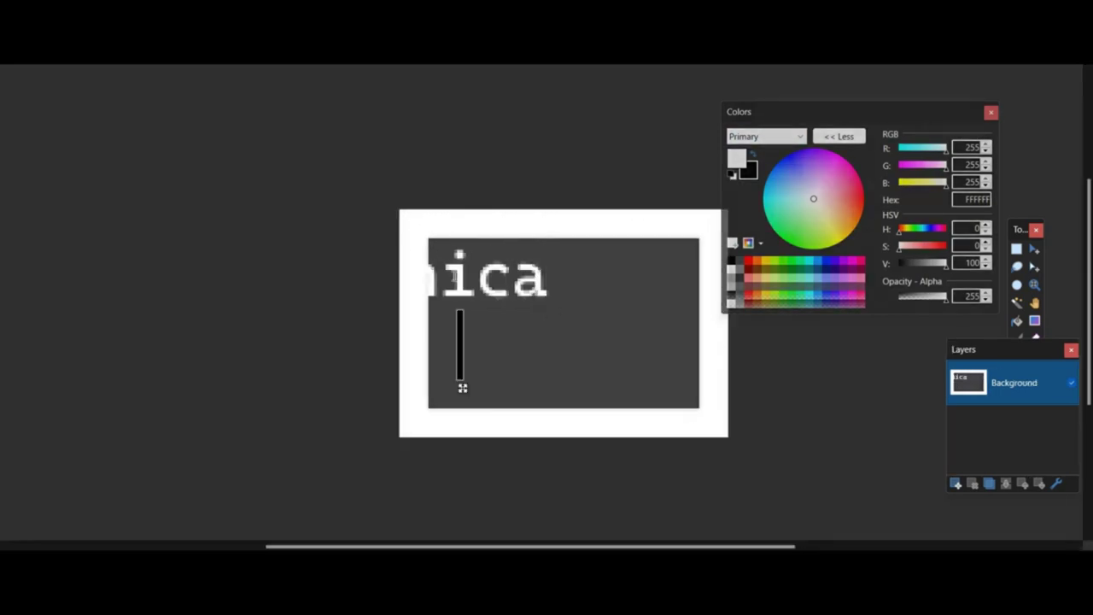
# Undo the Chica label and write "Foxy Panel" on two lines, positioned inside the frame
pyautogui.keyDown('ctrl'); pyautogui.scroll(-3, 554, 388); pyautogui.keyUp('ctrl')
pyautogui.hotkey('ctrl', 'z')
pyautogui.keyDown('ctrl'); pyautogui.scroll(3, 531, 321); pyautogui.keyUp('ctrl')
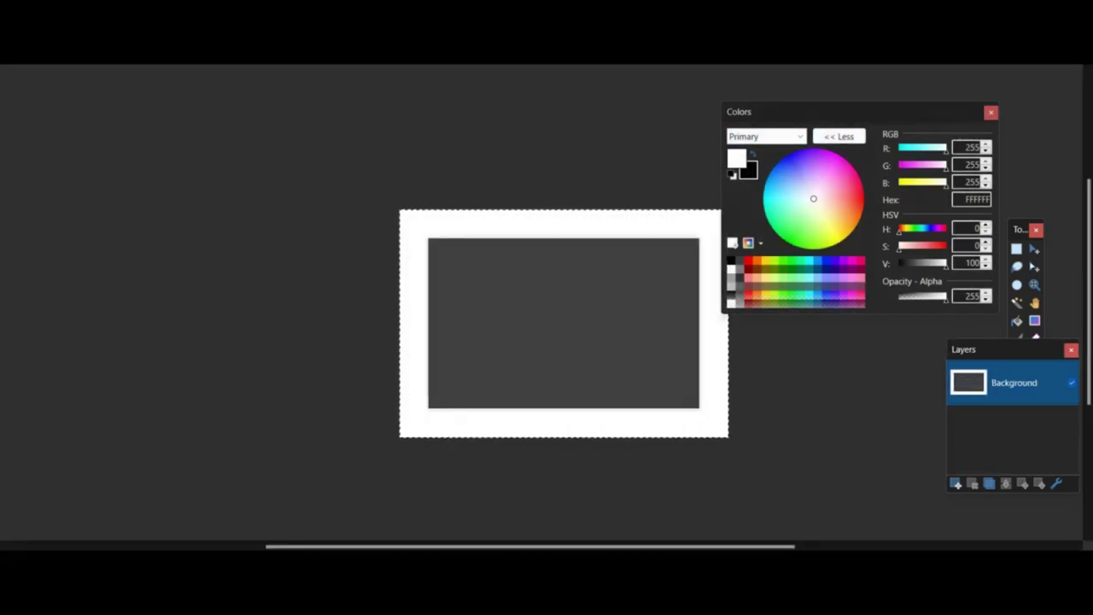
pyautogui.write('Foxy')
pyautogui.press('Return')
pyautogui.write('Panel')
pyautogui.moveTo(529, 390); pyautogui.dragTo(659, 395)
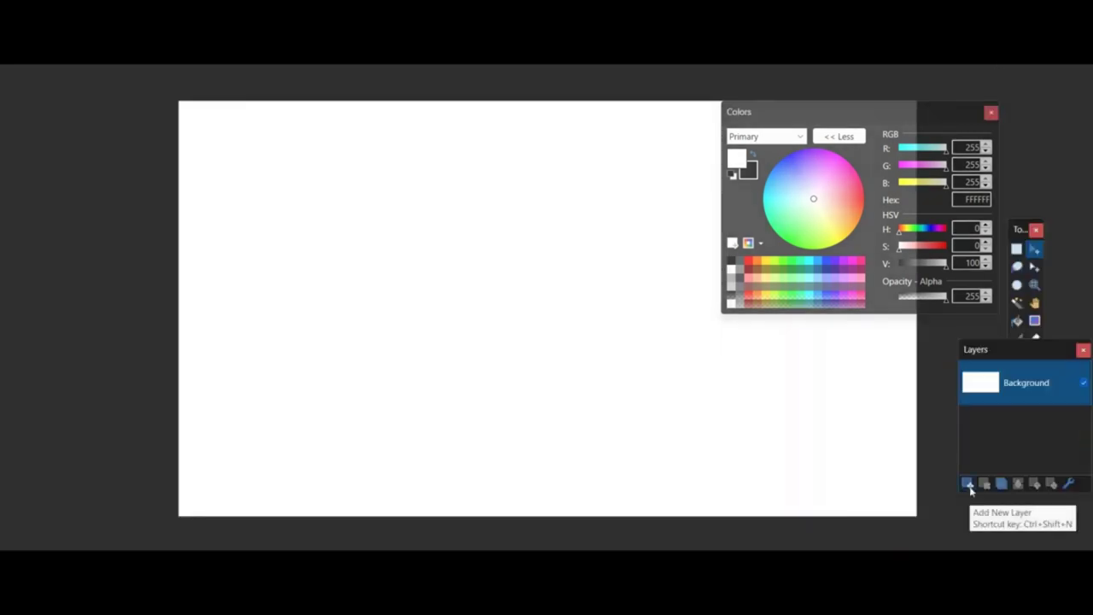
# Add a new layer to the blank white image, clear the Background layer and make the new layer active
pyautogui.click(968, 483)
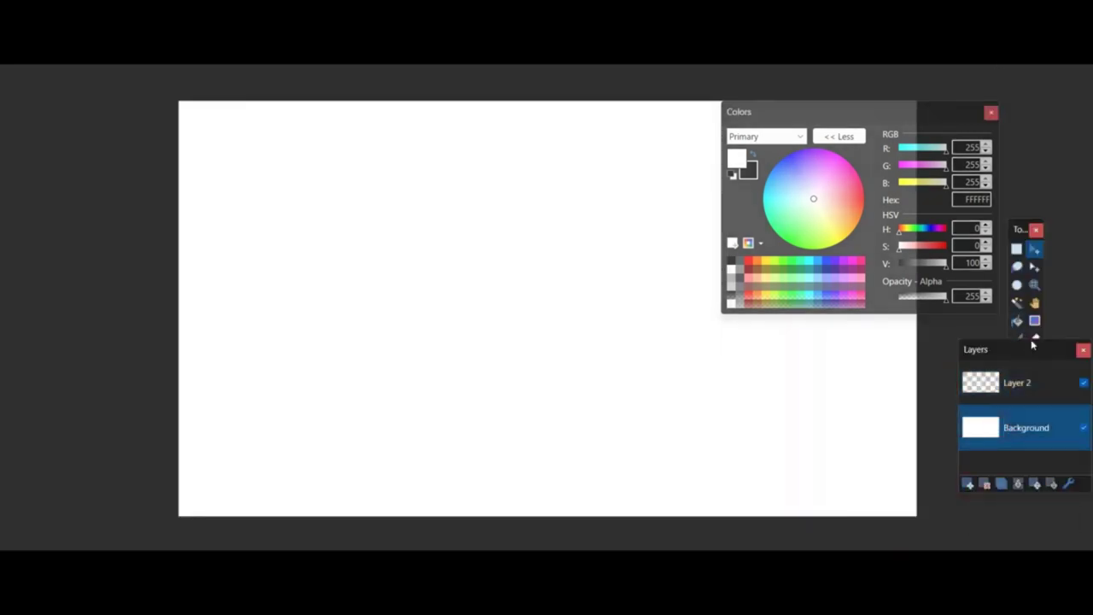
pyautogui.press('Delete')
pyautogui.click(980, 382)
# Paint a black hatch pattern across the new layer with the Paintbrush
pyautogui.press('b')
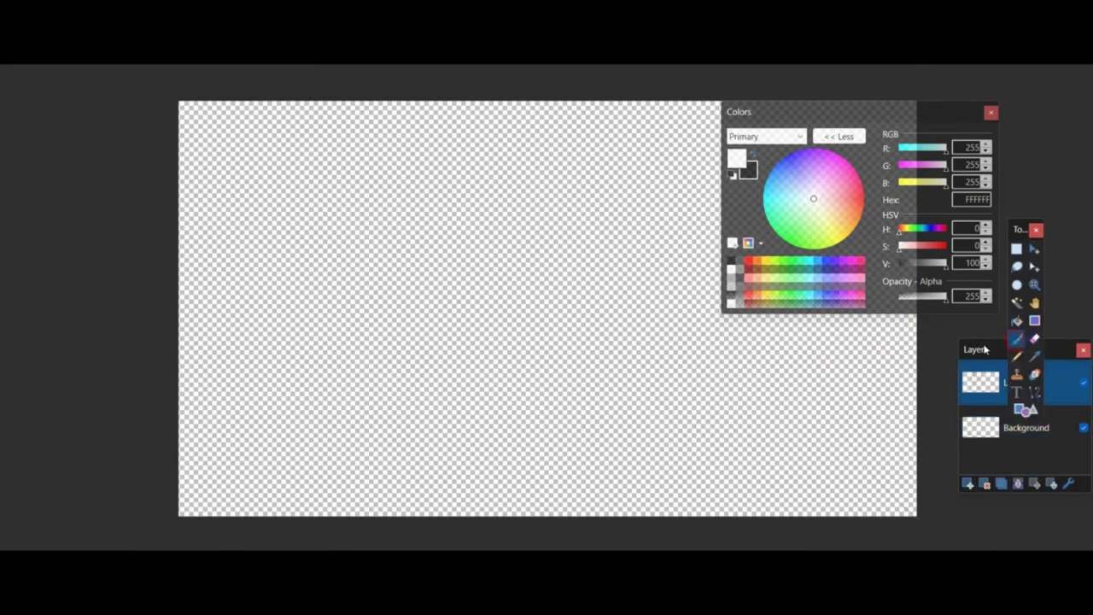
pyautogui.press('x')
pyautogui.click(649, 56)
pyautogui.scroll(-2, 653, 134)
pyautogui.click(646, 195)
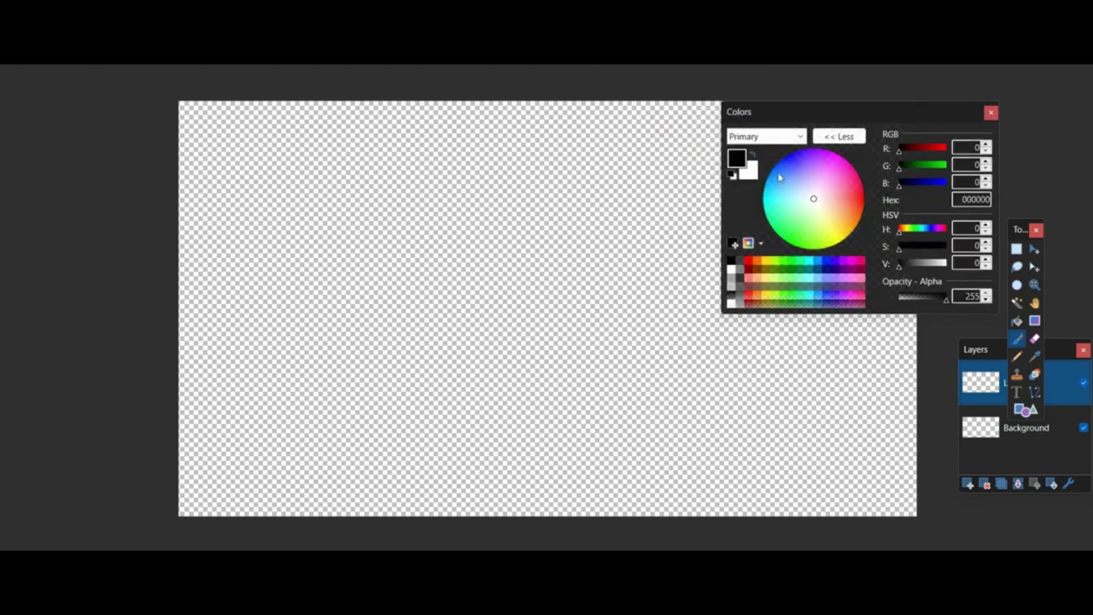
pyautogui.click(201, 284)
pyautogui.moveTo(201, 285); pyautogui.dragTo(631, 316)
# Switch the brush to a finer line pattern over the layer, and set its fill style to Narrow Vertical
pyautogui.click(649, 56)
pyautogui.scroll(3, 666, 128)
pyautogui.click(653, 95)
pyautogui.click(648, 56)
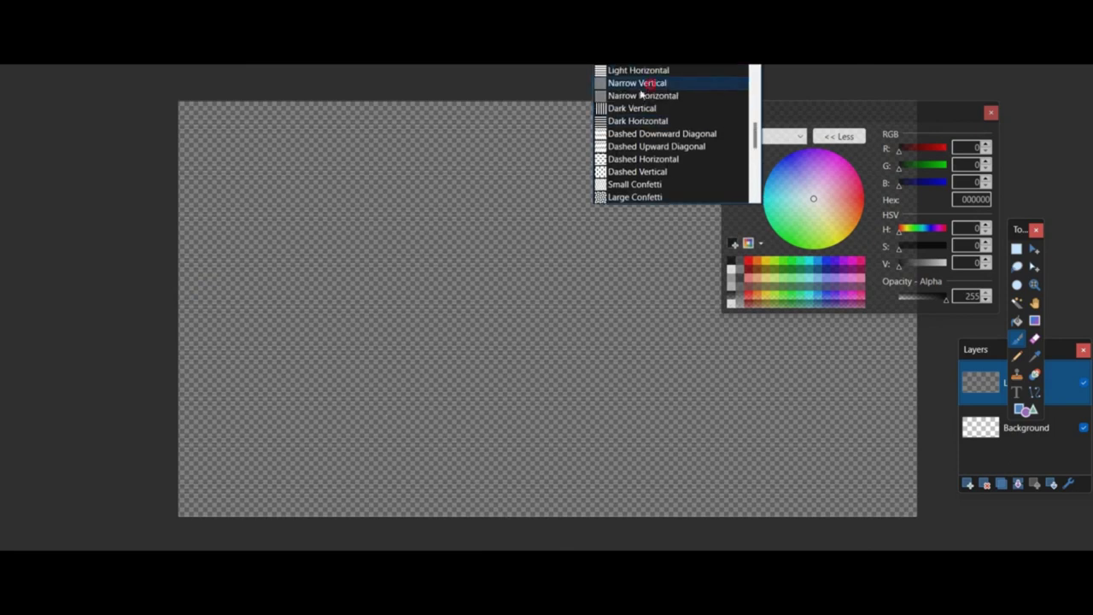
pyautogui.click(646, 80)
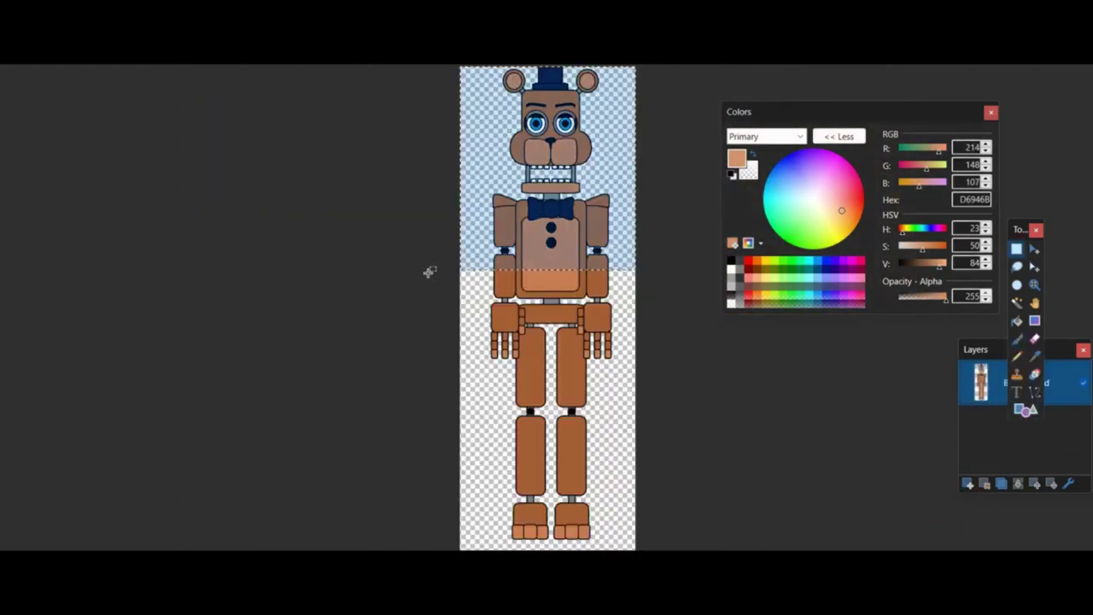
# Copy the bear from head to hands and place it enlarged along the right side of the tan patterned image
pyautogui.moveTo(429, 272); pyautogui.dragTo(812, 326)
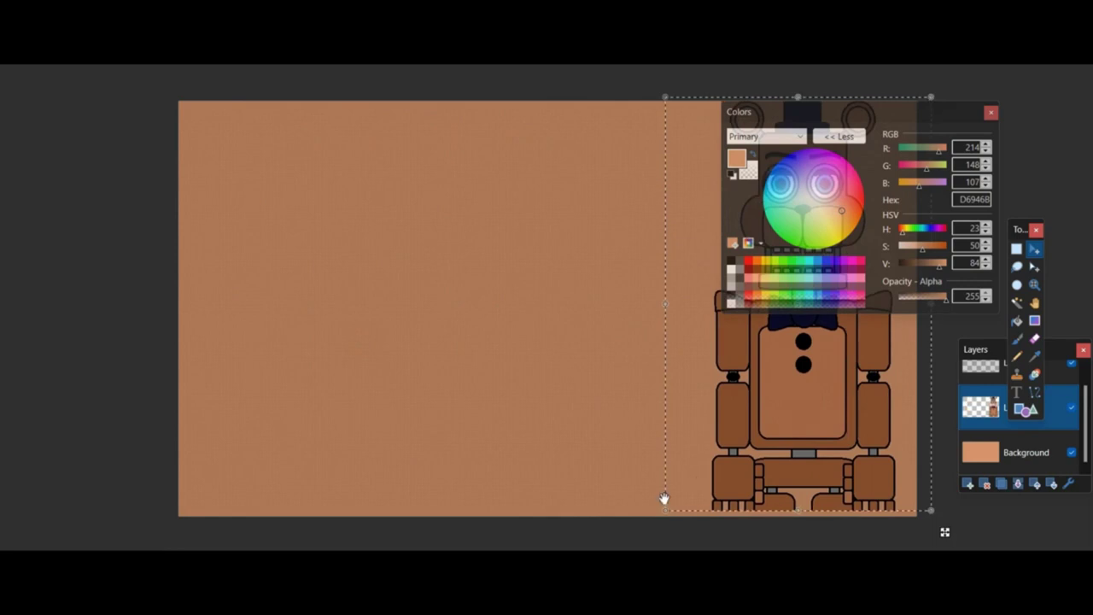
pyautogui.moveTo(661, 498); pyautogui.dragTo(660, 522)
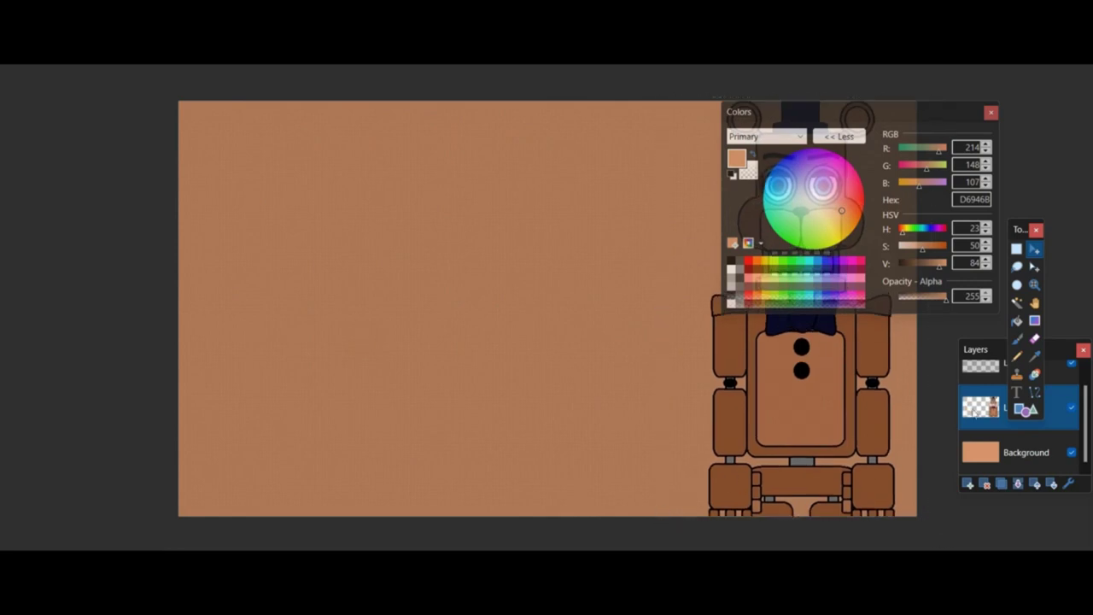
pyautogui.moveTo(751, 112); pyautogui.dragTo(1050, 354)
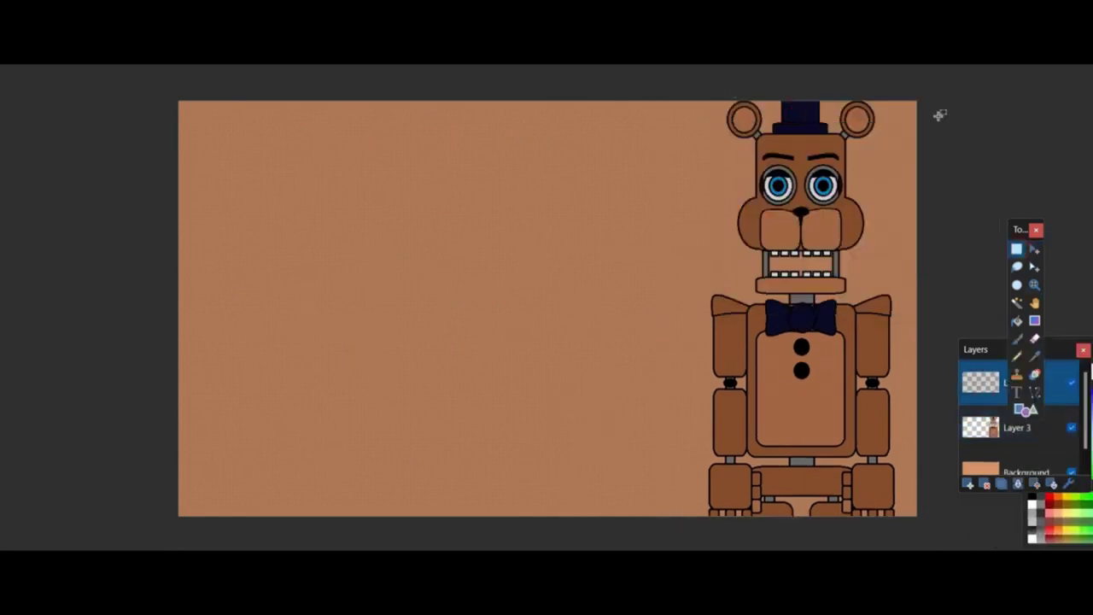
# Add white text on a new layer reading Name: Freddy, Built: 1984 and Weight: 0.15 tons, with a separate Position: label below
pyautogui.hotkey('ctrl', 'shift', 'n')
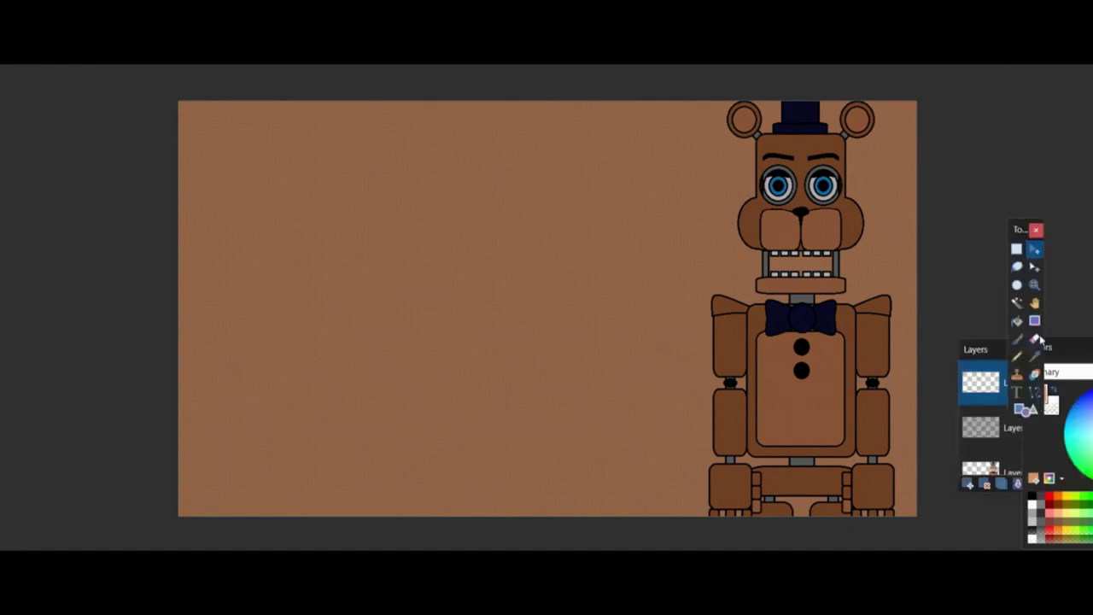
pyautogui.write('Name')
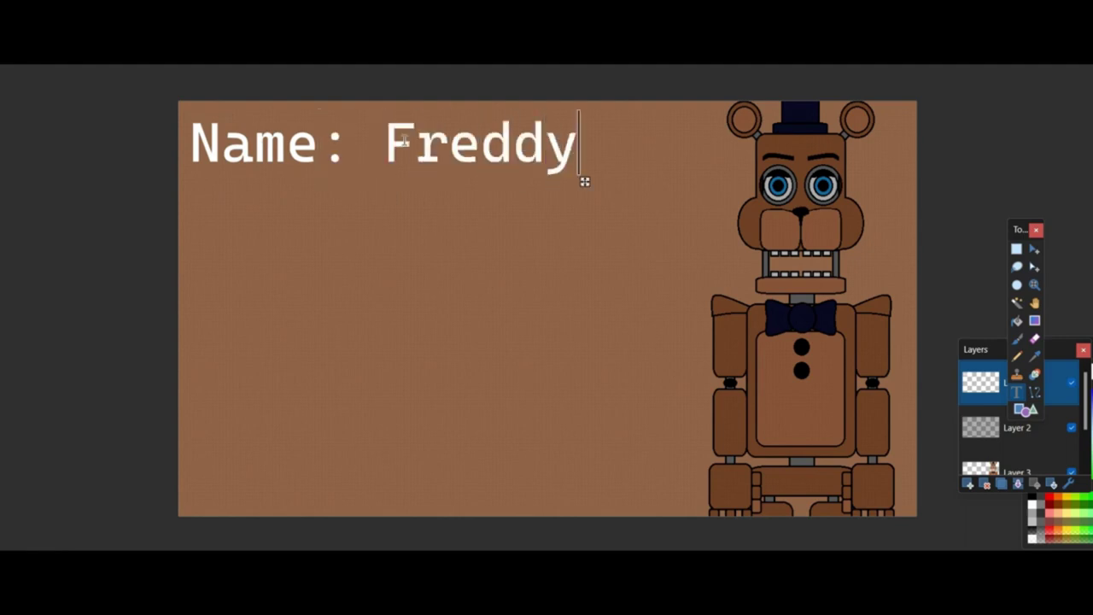
pyautogui.write(': Freddy')
pyautogui.moveTo(390, 163); pyautogui.dragTo(430, 160)
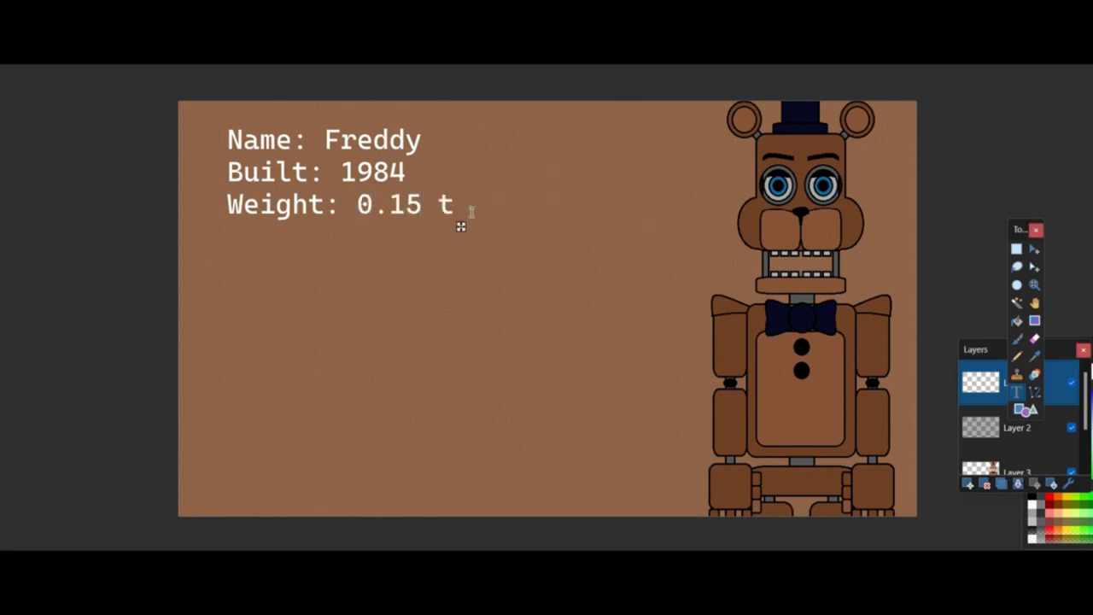
pyautogui.moveTo(510, 226); pyautogui.dragTo(487, 220)
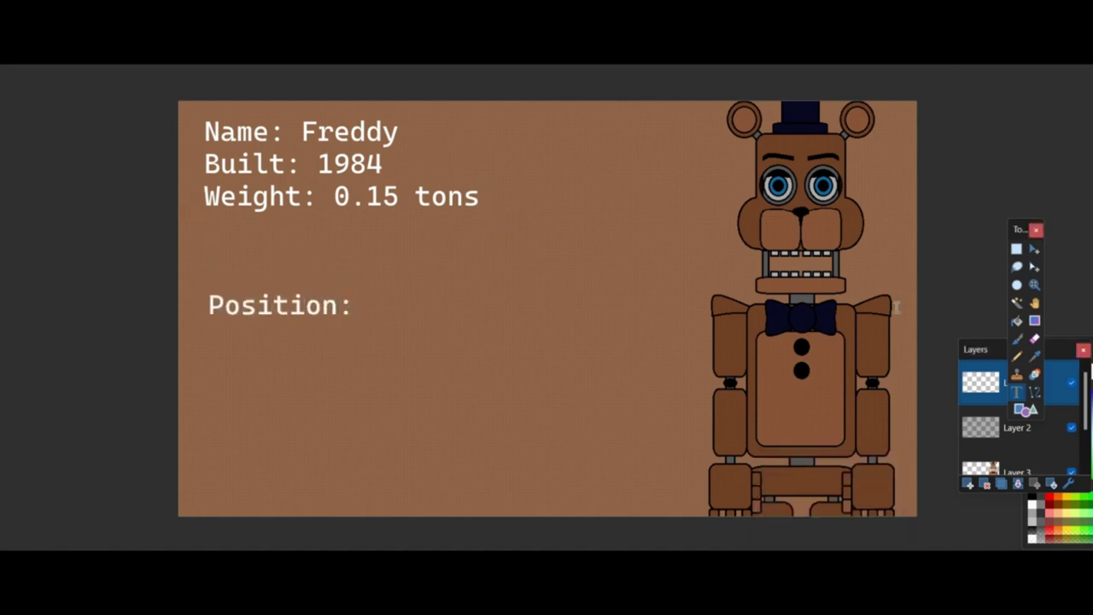
pyautogui.press('s')
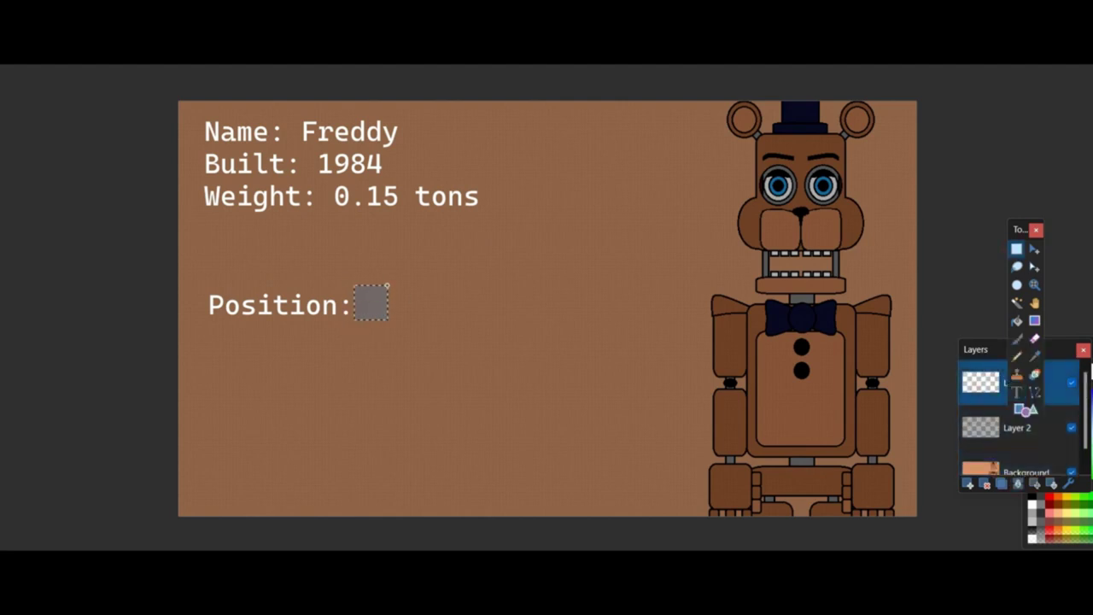
# Start a new image filled with light purple B69EFF, place the purple rabbit enlarged along its right side, and merge it down
pyautogui.hotkey('ctrl', 'alt', 'v')
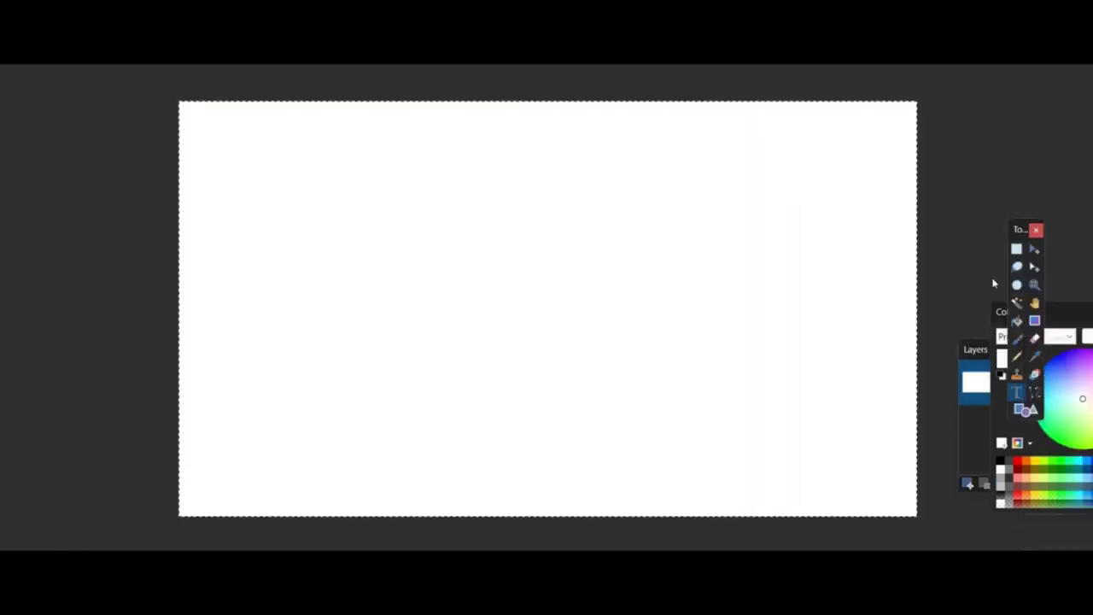
pyautogui.moveTo(997, 312); pyautogui.dragTo(694, 77)
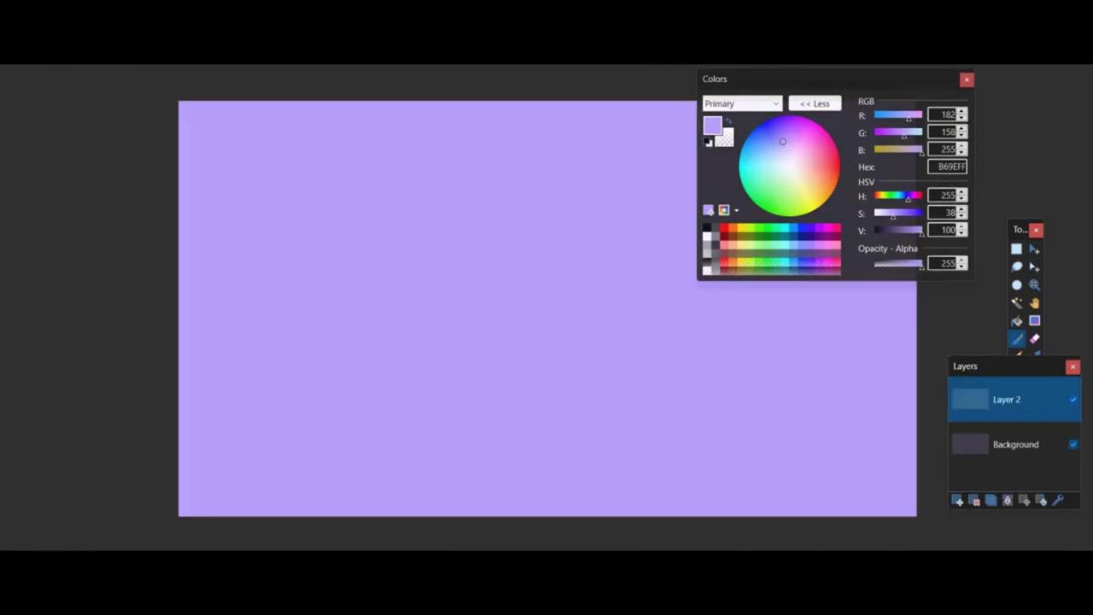
pyautogui.hotkey('ctrl', 'v')
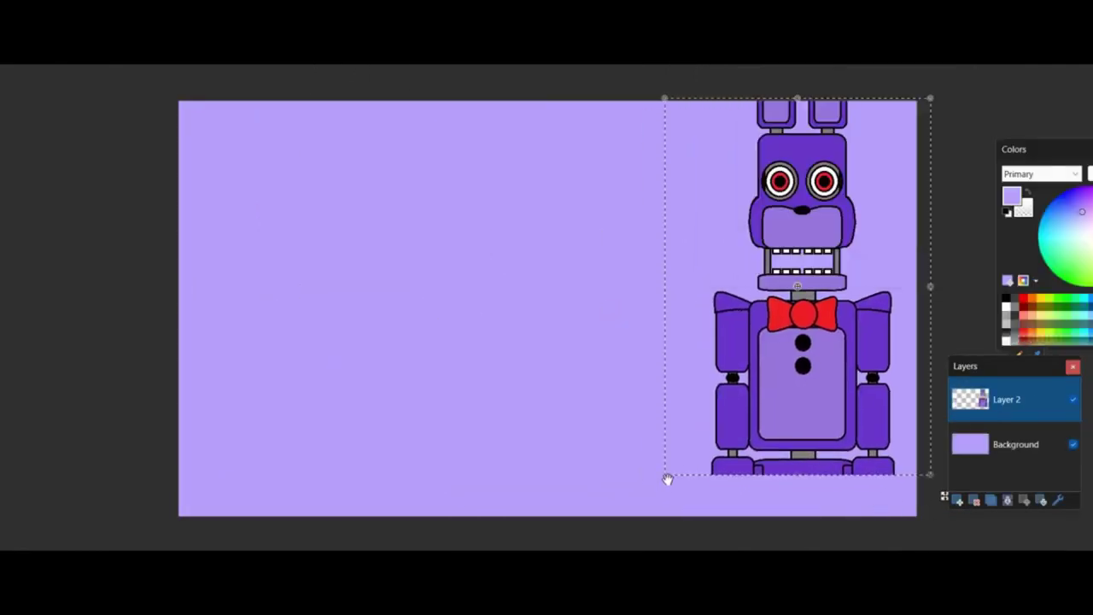
pyautogui.moveTo(666, 479); pyautogui.dragTo(634, 517)
pyautogui.hotkey('ctrl', 'm')
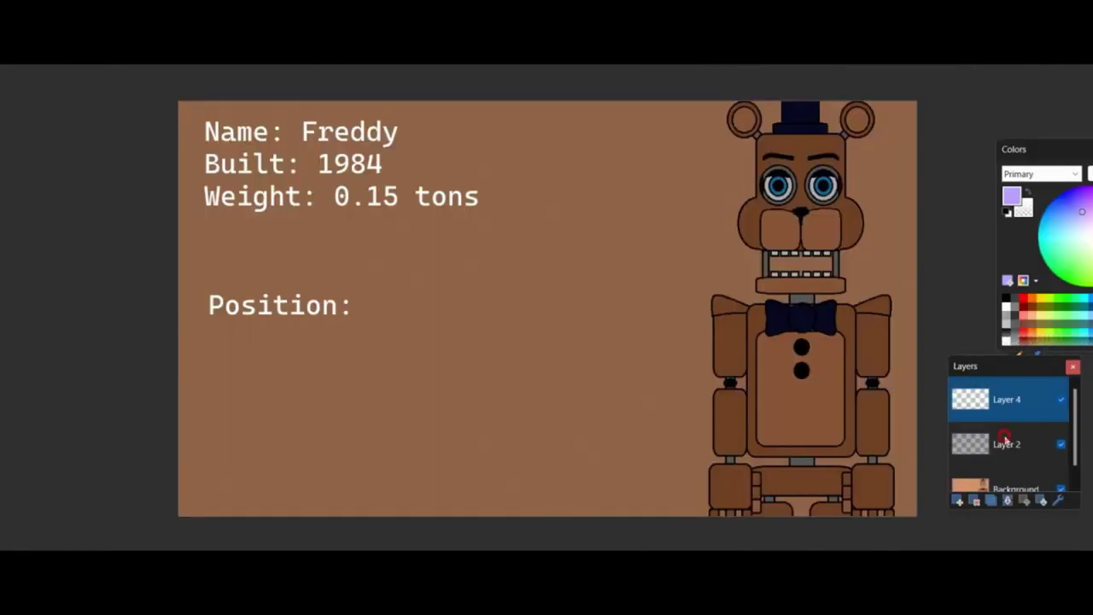
# Copy the line pattern and info text from the bear page onto new layers of the purple rabbit page
pyautogui.click(1004, 437)
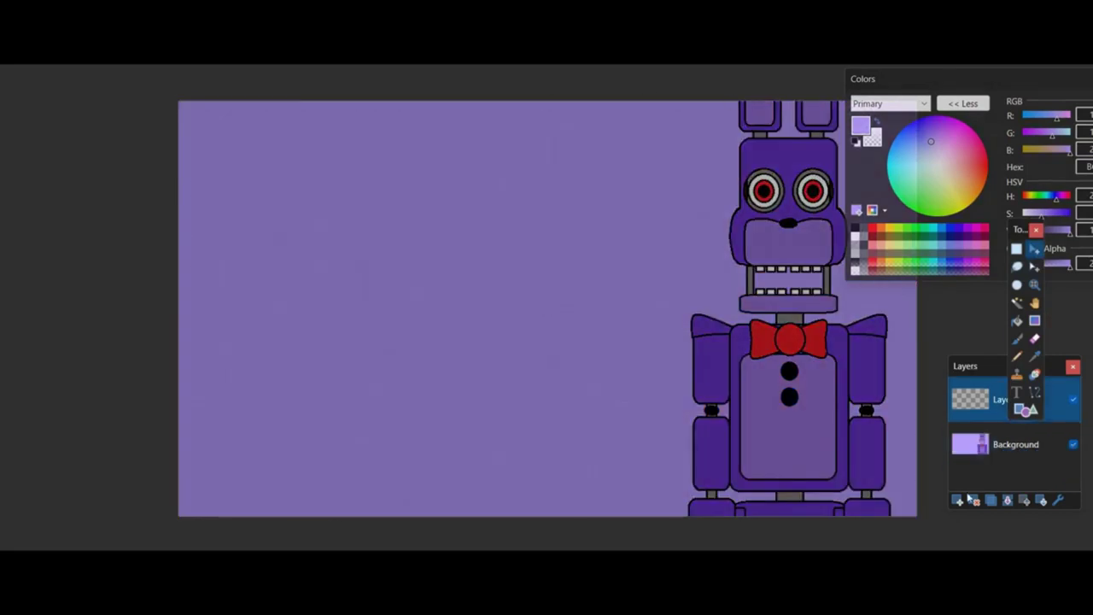
pyautogui.click(958, 501)
pyautogui.hotkey('ctrl', 'Tab')
pyautogui.hotkey('ctrl', 'c')
pyautogui.hotkey('ctrl', 'Tab')
pyautogui.hotkey('ctrl', 'v')
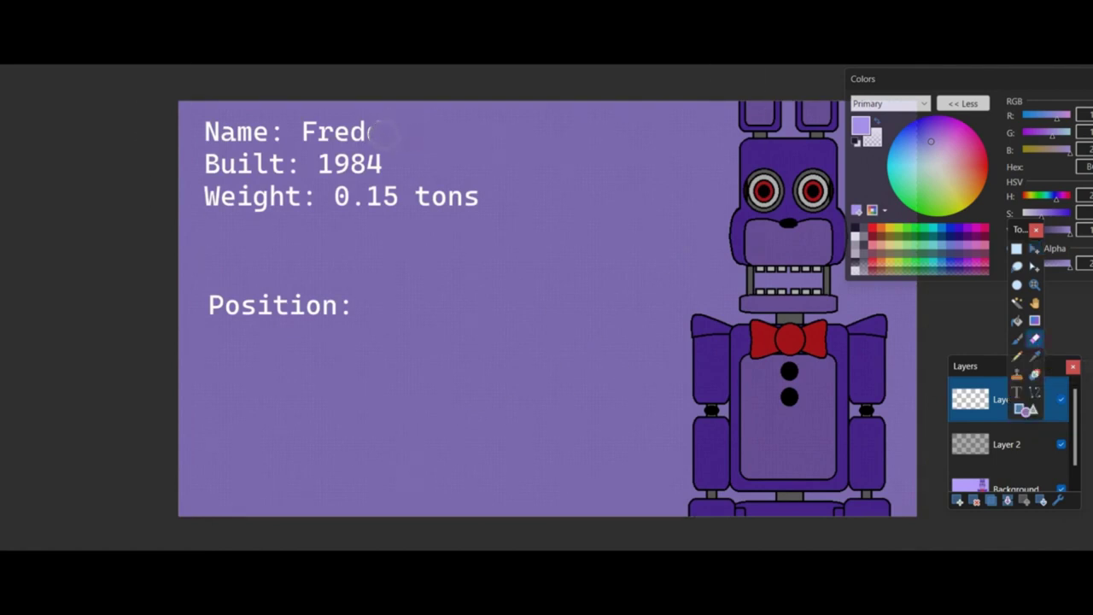
# Erase Freddy from the rabbit page's Name line and start a white text entry in its place
pyautogui.moveTo(306, 131); pyautogui.dragTo(325, 133)
pyautogui.click(1016, 392)
pyautogui.click(937, 166)
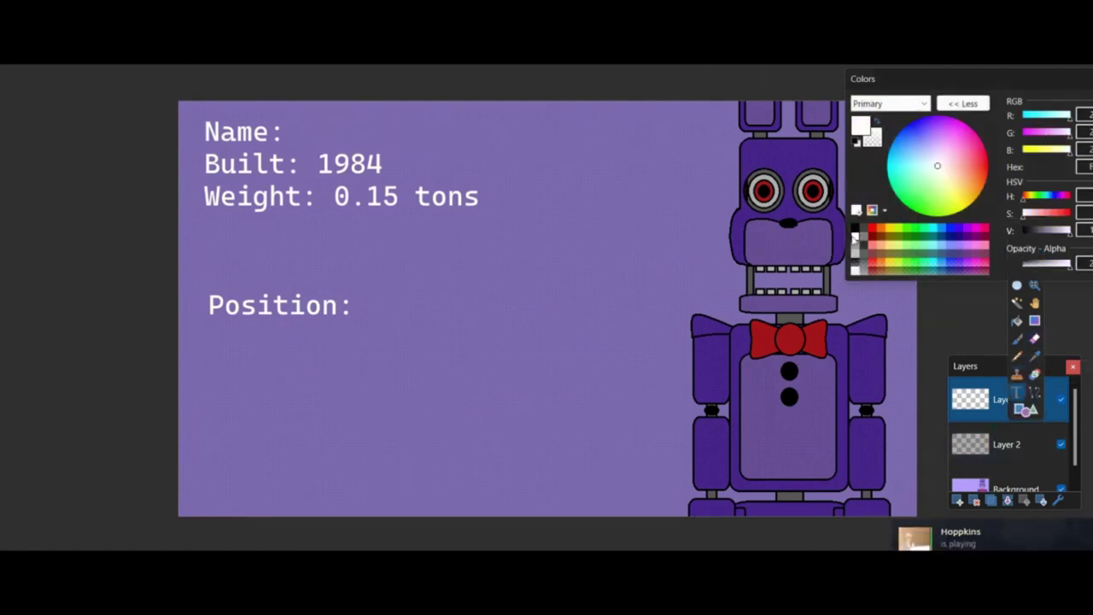
pyautogui.click(291, 133)
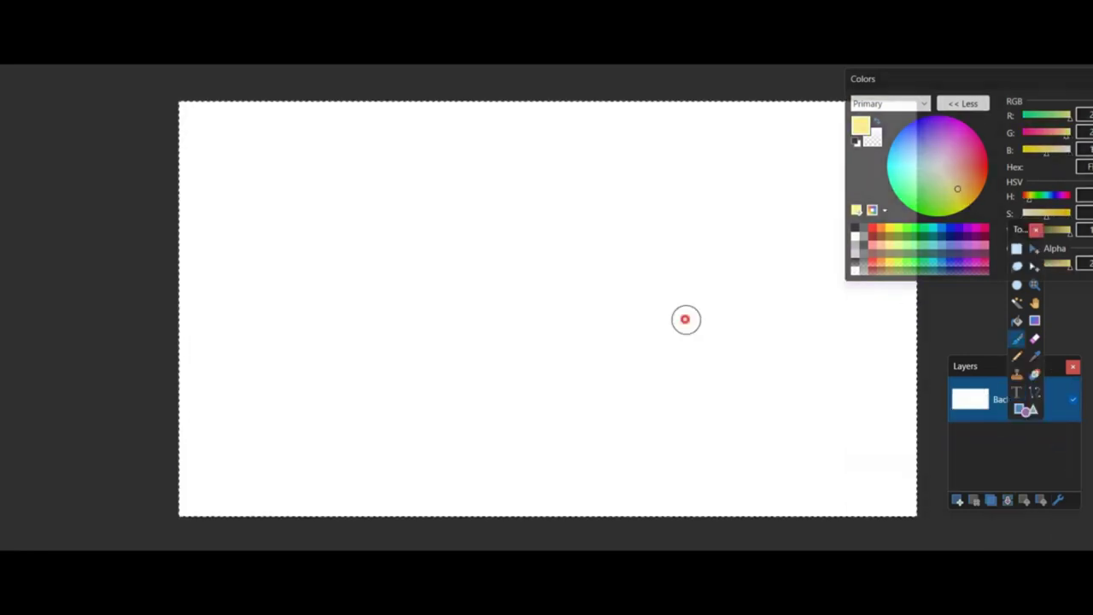
# Fill the next blank image with pale yellow and paste the copied artwork onto a new layer
pyautogui.moveTo(686, 317)
pyautogui.mouseDown()
pyautogui.moveTo(342, 390)
pyautogui.moveTo(184, 240)
pyautogui.moveTo(244, 488)
pyautogui.moveTo(927, 463)
pyautogui.mouseUp()
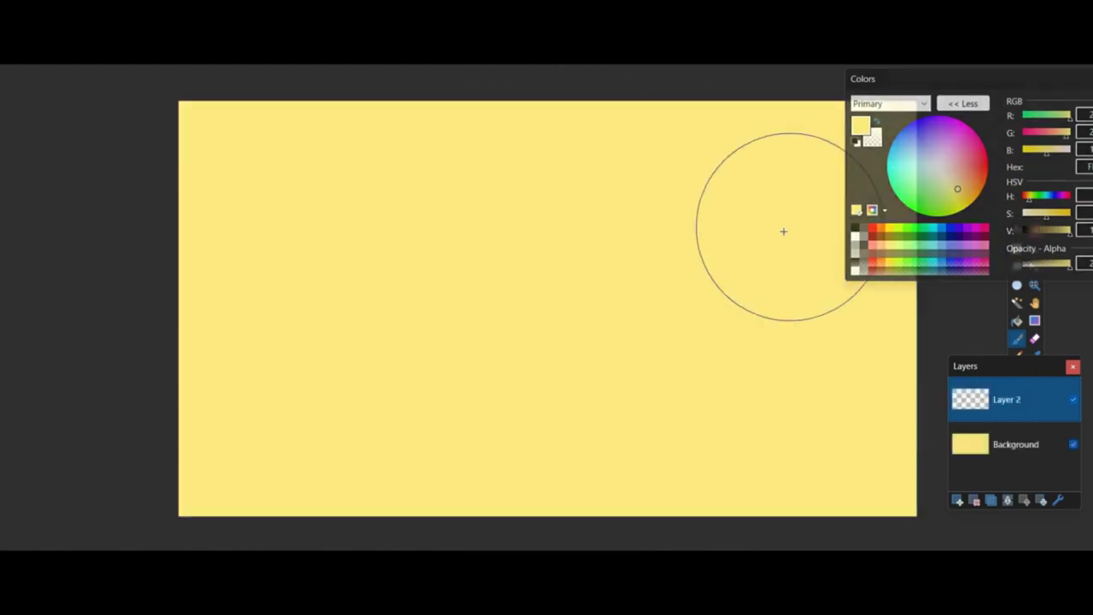
pyautogui.hotkey('ctrl', 'v')
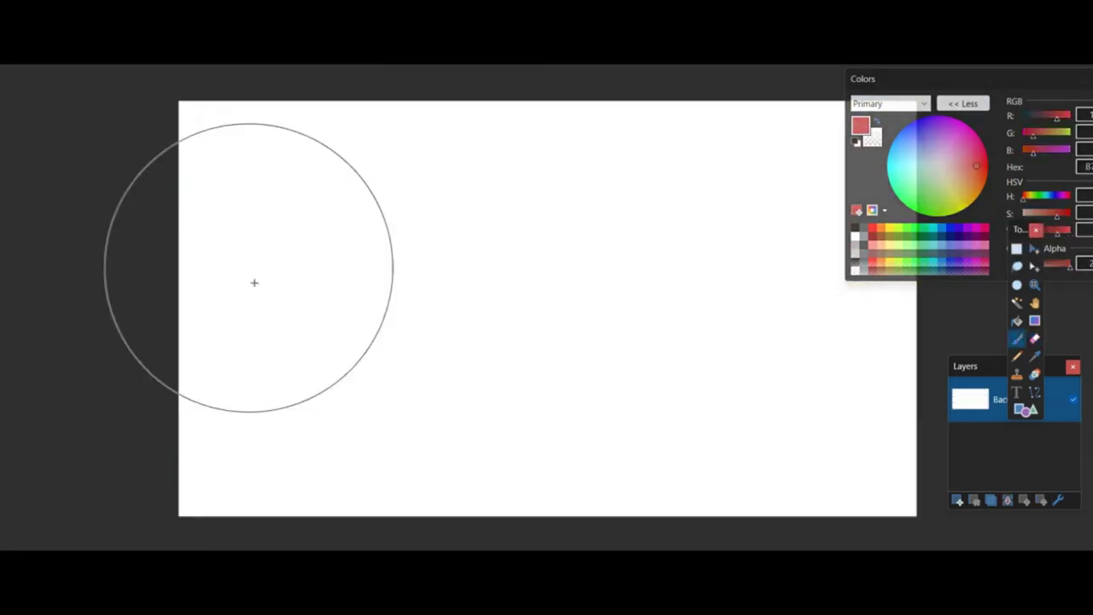
# Paint another blank image red, clear the fox's green background, and place the fox enlarged along the red image's right side
pyautogui.moveTo(253, 282)
pyautogui.mouseDown()
pyautogui.moveTo(299, 202)
pyautogui.moveTo(647, 110)
pyautogui.moveTo(456, 73)
pyautogui.mouseUp()
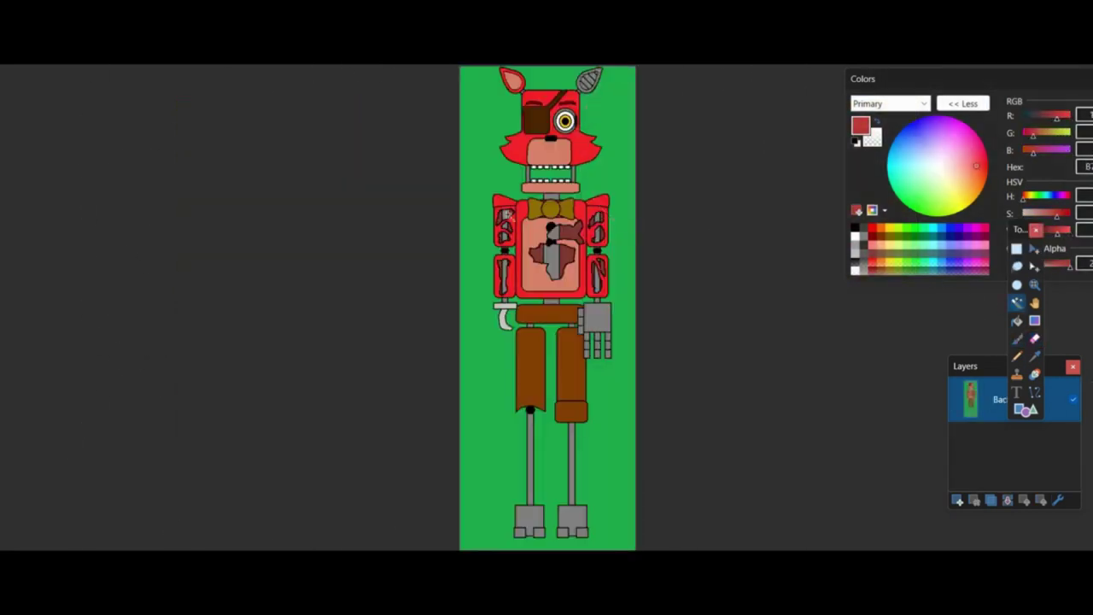
pyautogui.press('Delete')
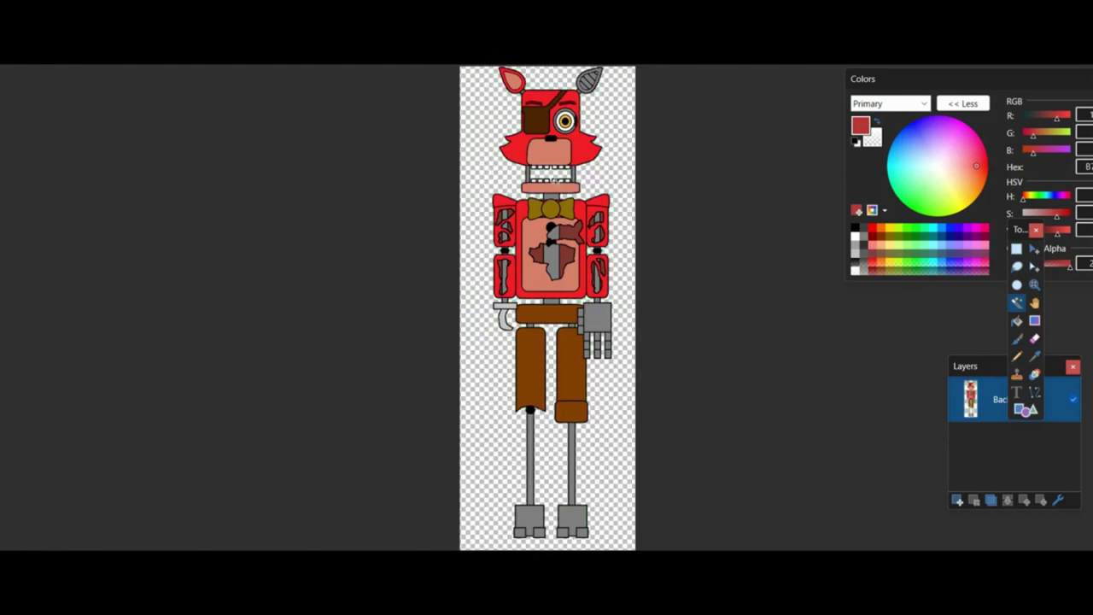
pyautogui.moveTo(458, 67); pyautogui.dragTo(816, 325)
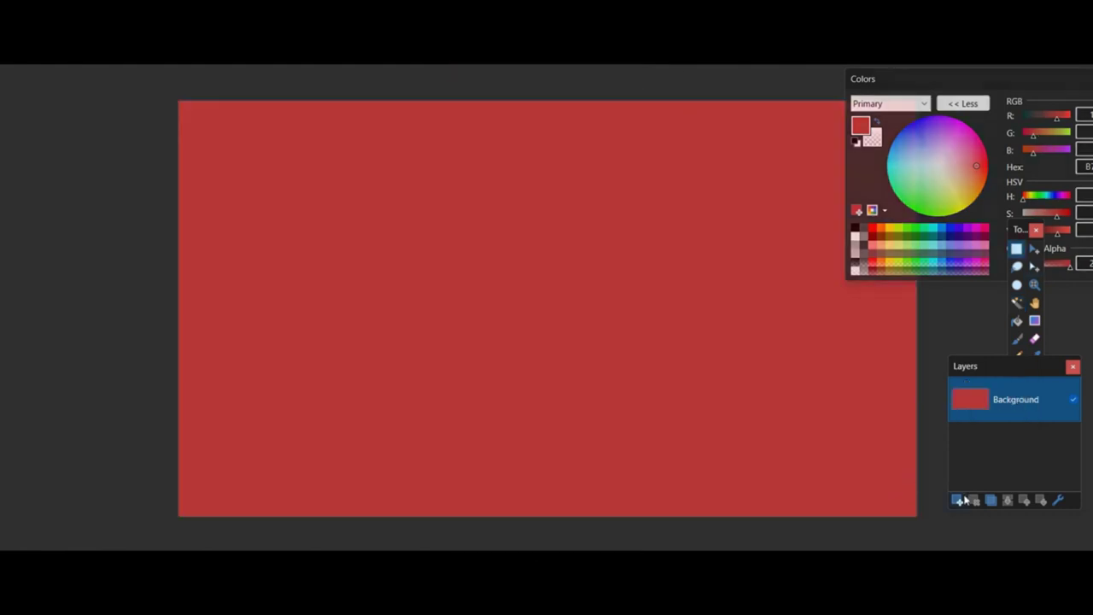
pyautogui.hotkey('ctrl', 'shift', 'v')
pyautogui.moveTo(458, 531); pyautogui.dragTo(917, 532)
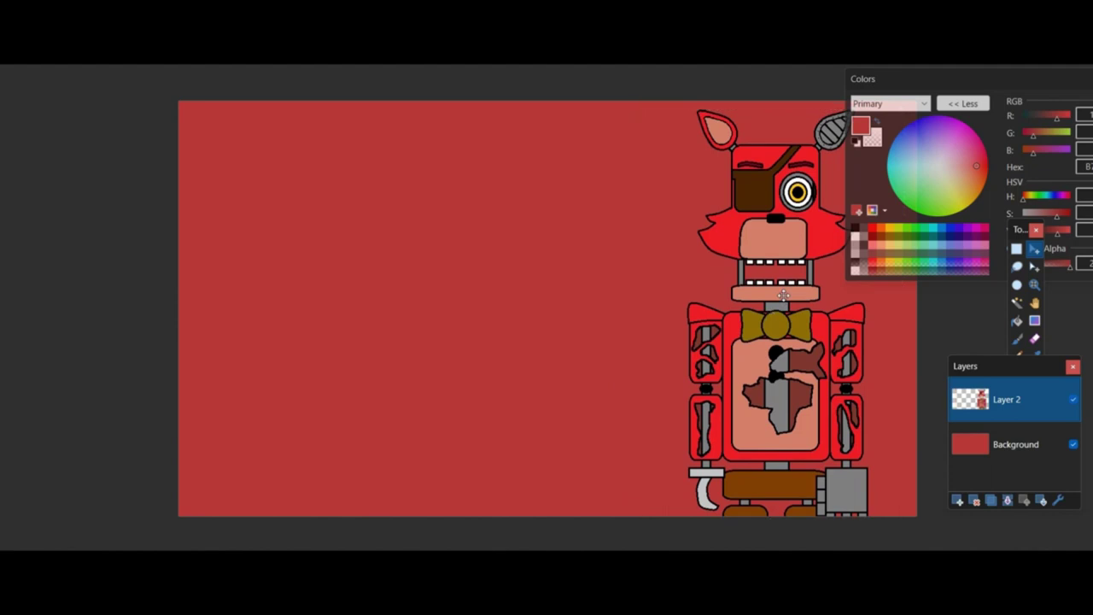
# Bring the line pattern and info text onto new layers of the red fox page and start its name with F
pyautogui.click(957, 500)
pyautogui.hotkey('ctrl', 'Tab')
pyautogui.hotkey('ctrl', 'Tab')
pyautogui.hotkey('ctrl', 'Tab')
pyautogui.hotkey('ctrl', 'Tab')
pyautogui.hotkey('ctrl', 'shift', 'v')
pyautogui.press('e')
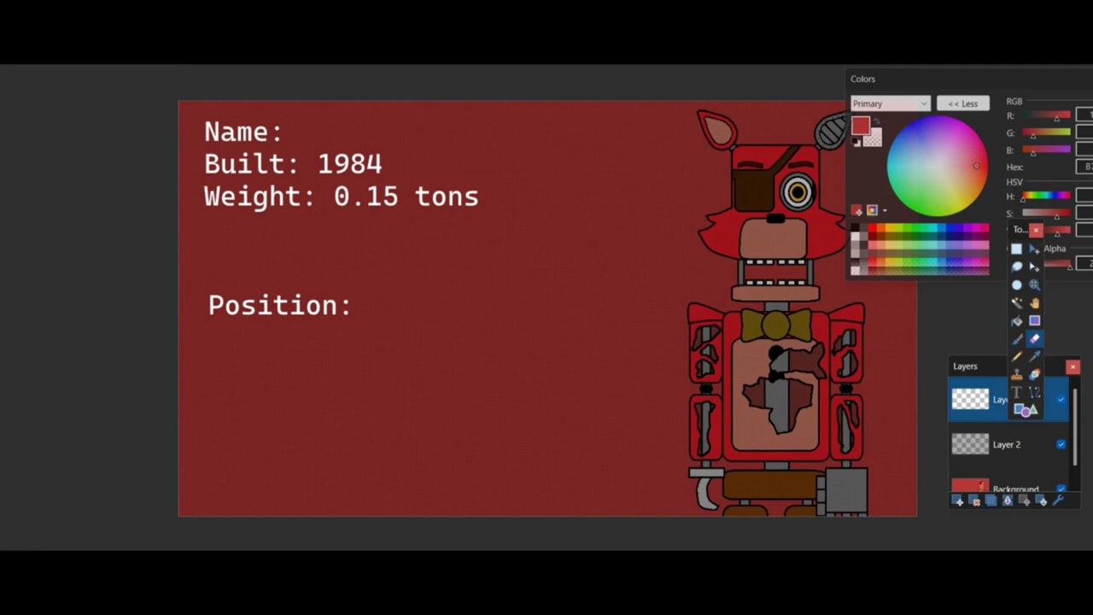
pyautogui.hotkey('ctrl', 'Tab')
pyautogui.write('ca')
pyautogui.hotkey('ctrl', 'Tab')
pyautogui.write('F')
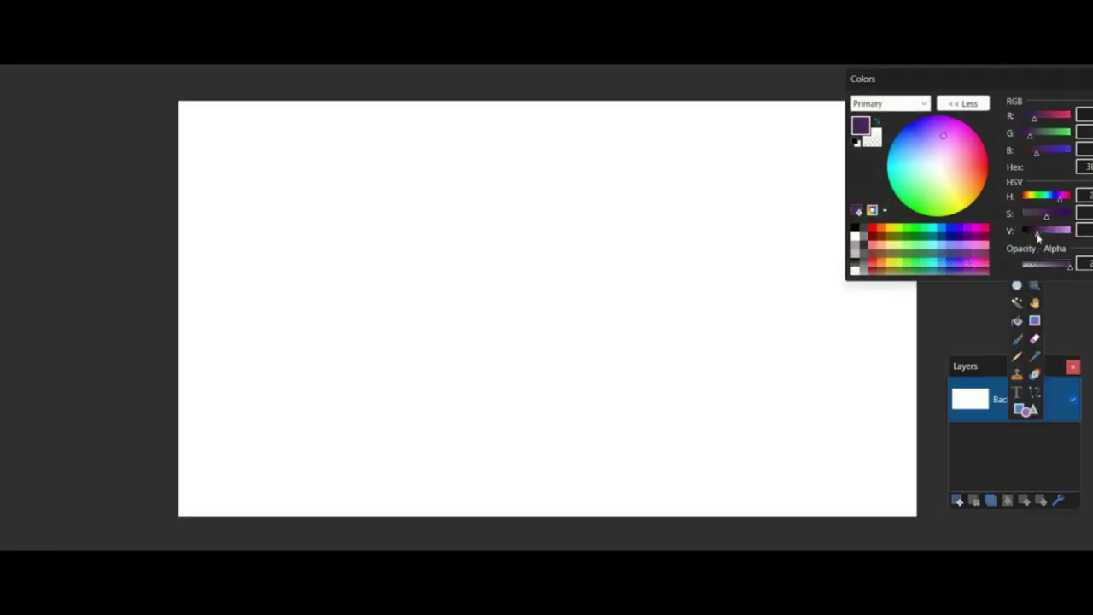
# Paint a blank image dark purple, clear the golden bear's green background, and place the bear enlarged along the image's right side
pyautogui.moveTo(512, 359); pyautogui.dragTo(888, 517)
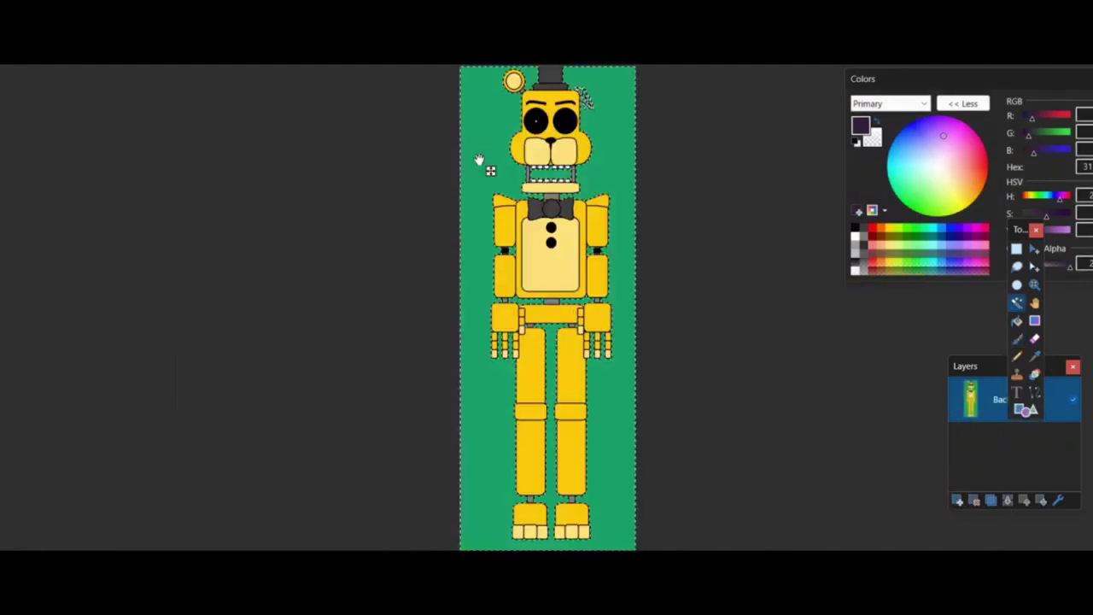
pyautogui.press('Delete')
pyautogui.press('s')
pyautogui.moveTo(460, 67); pyautogui.dragTo(636, 548)
pyautogui.hotkey('ctrl', 'c')
pyautogui.hotkey('ctrl', 'Tab')
pyautogui.hotkey('ctrl', 'shift', 'n')
pyautogui.hotkey('ctrl', 'v')
pyautogui.moveTo(374, 316); pyautogui.dragTo(775, 316)
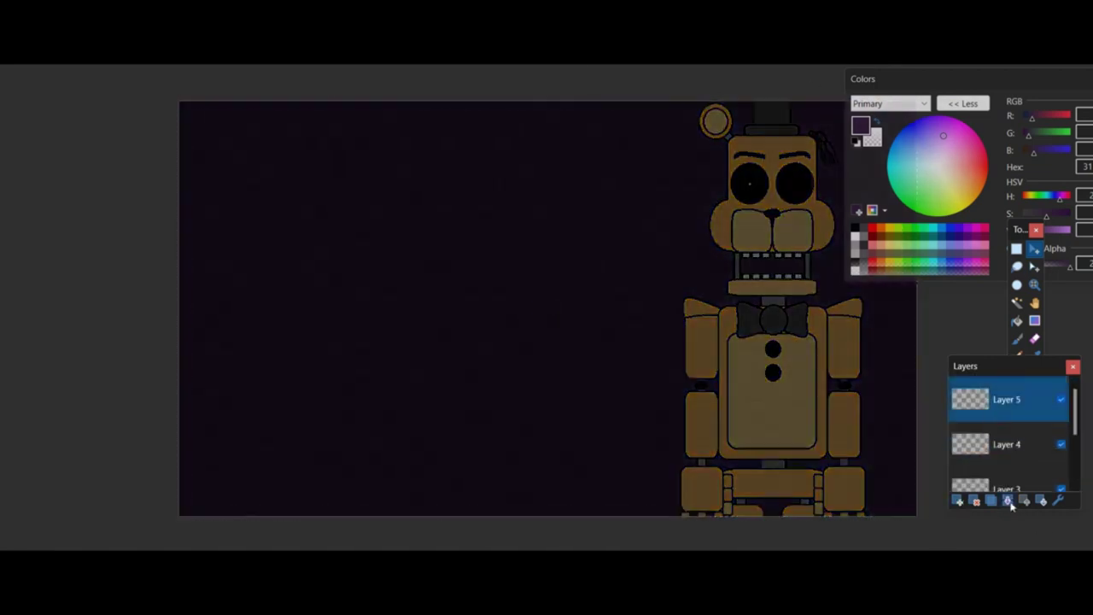
# Merge the stacked pattern layers, darken the whole golden bear page with translucent black, and merge the result into the Background
pyautogui.click(1008, 501)
pyautogui.click(1008, 501)
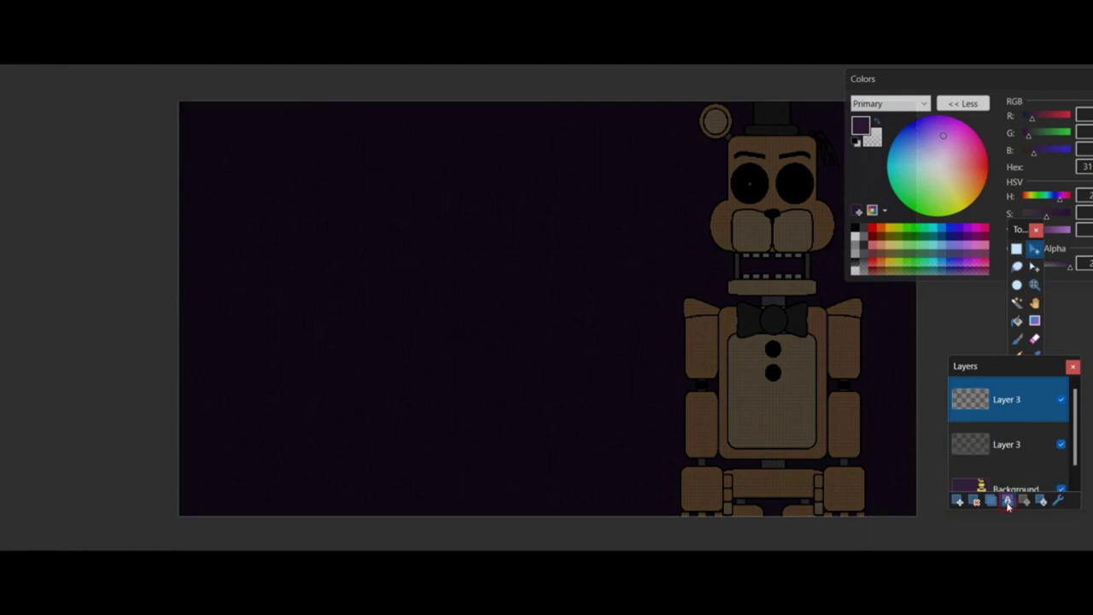
pyautogui.click(855, 229)
pyautogui.click(1015, 338)
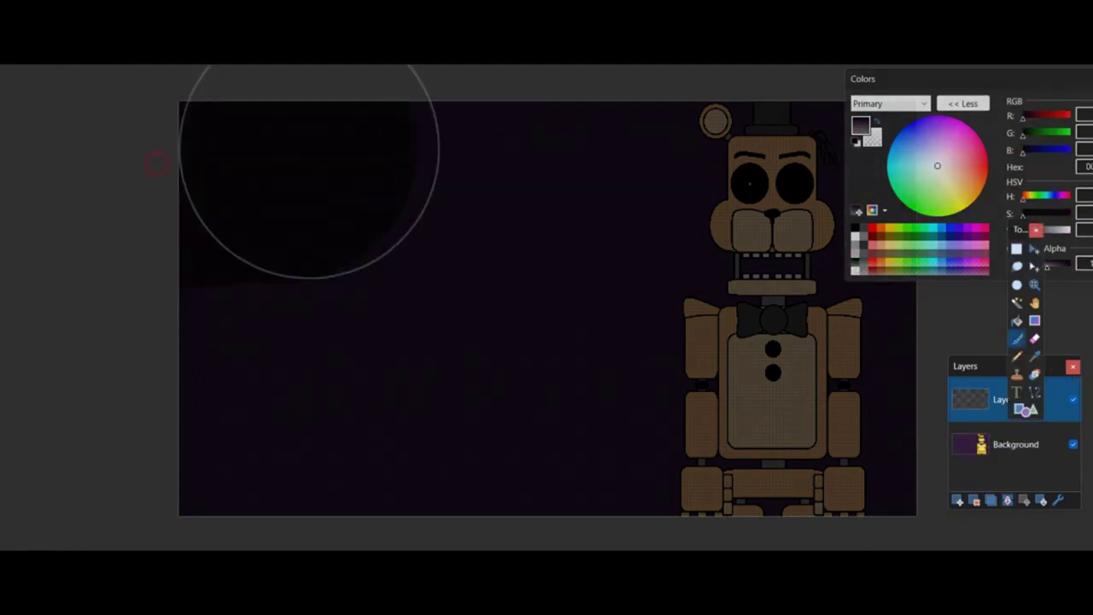
pyautogui.moveTo(305, 134); pyautogui.dragTo(1045, 474)
pyautogui.click(1008, 501)
# Paste the info text onto a new layer of the golden bear page, replacing Freddy with Fredbear and 1984 with 1975
pyautogui.click(958, 501)
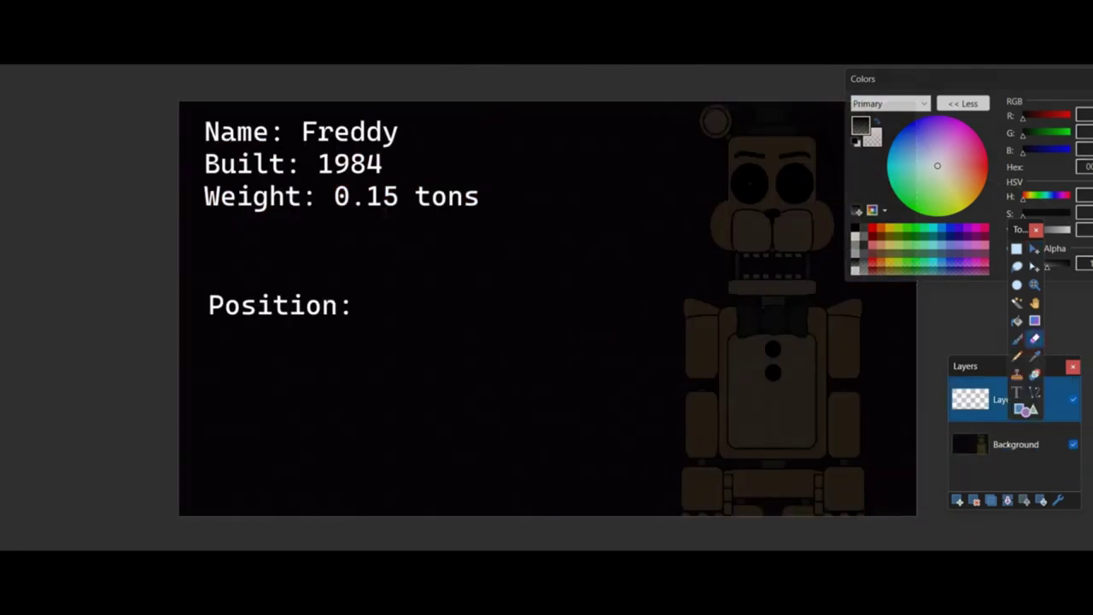
pyautogui.click(407, 163)
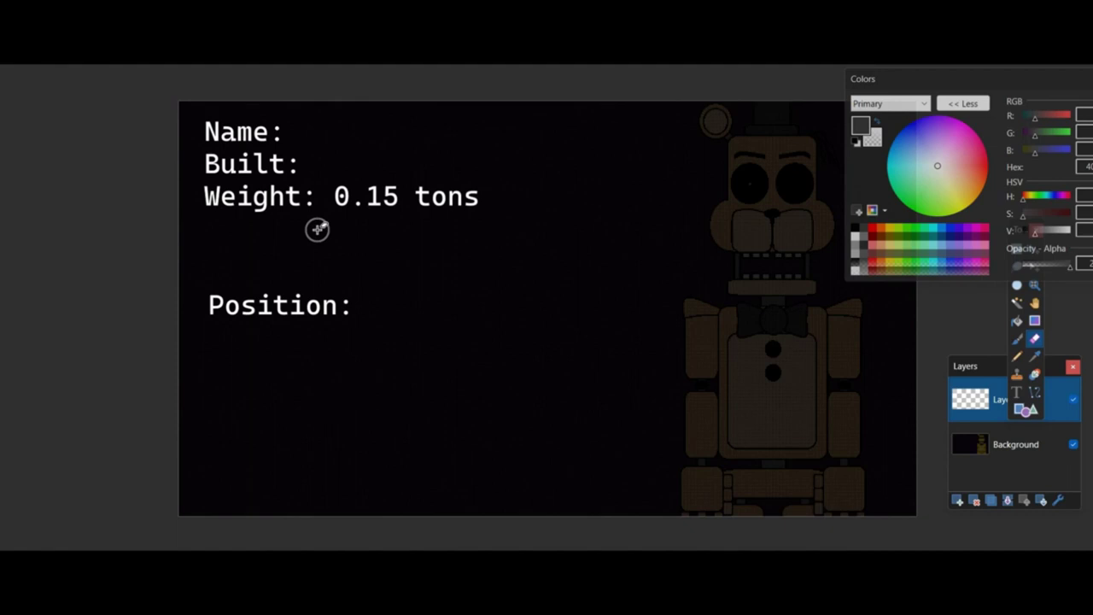
pyautogui.press('t')
pyautogui.click(300, 128)
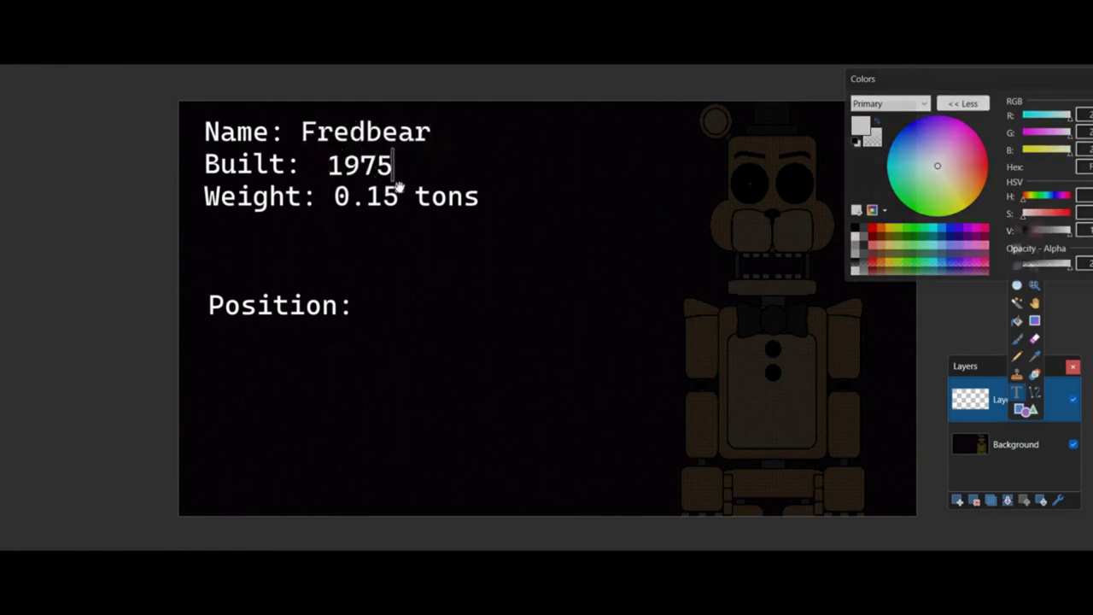
# Shift small rectangular pieces of the Fredbear and 1975 text out of place to give them a glitched look
pyautogui.keyDown('ctrl'); pyautogui.scroll(3, 262, 303); pyautogui.keyUp('ctrl')
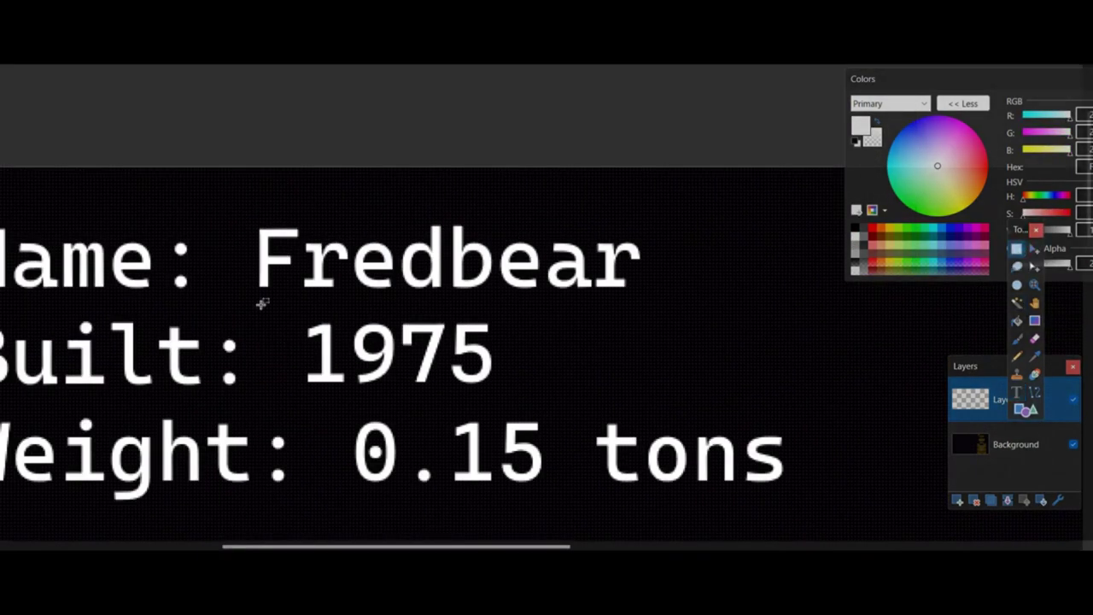
pyautogui.moveTo(350, 318); pyautogui.dragTo(403, 388)
pyautogui.moveTo(602, 264); pyautogui.dragTo(671, 305)
pyautogui.moveTo(290, 281); pyautogui.dragTo(295, 285)
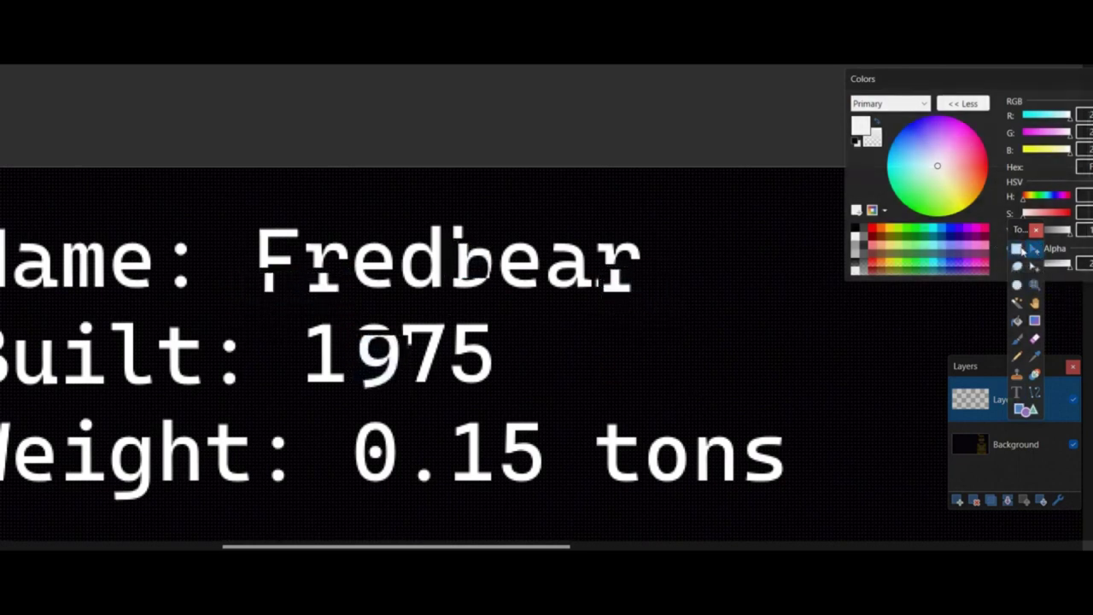
pyautogui.moveTo(376, 330); pyautogui.dragTo(420, 359)
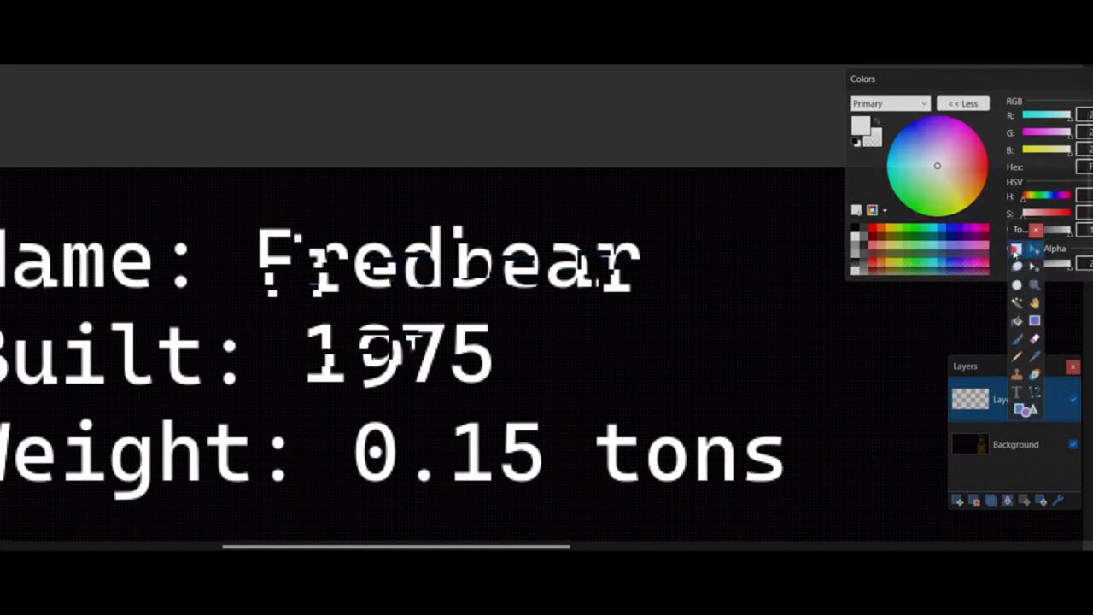
pyautogui.moveTo(415, 364); pyautogui.dragTo(461, 394)
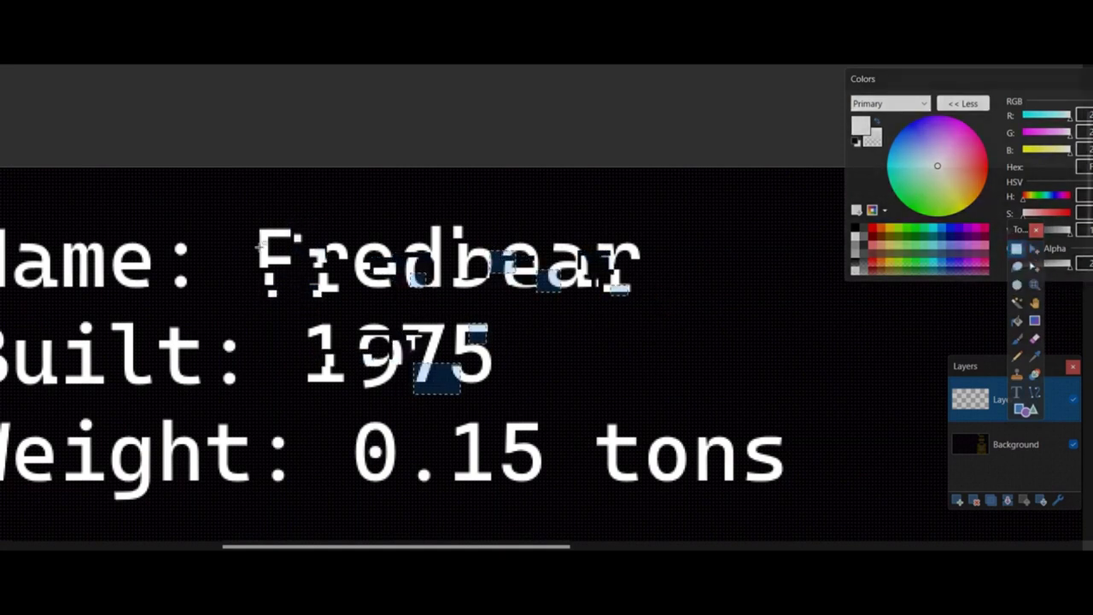
pyautogui.click(451, 367)
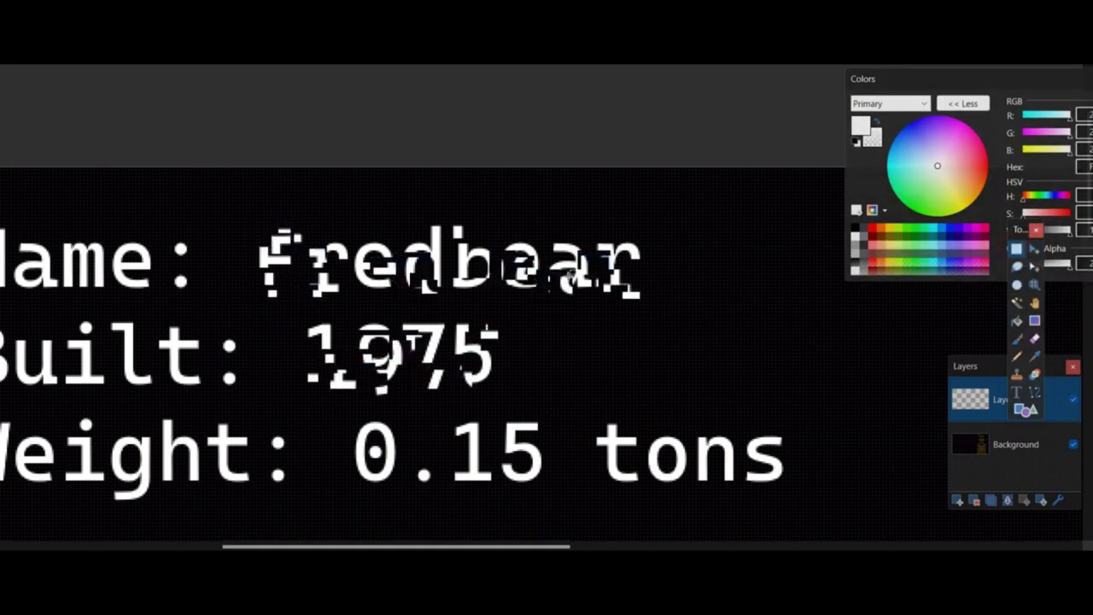
pyautogui.moveTo(239, 216); pyautogui.dragTo(695, 309)
pyautogui.keyDown('ctrl'); pyautogui.moveTo(292, 312); pyautogui.dragTo(524, 401); pyautogui.keyUp('ctrl')
pyautogui.click(171, 53)
pyautogui.click(188, 78)
pyautogui.moveTo(500, 305); pyautogui.dragTo(440, 275)
pyautogui.click(471, 168)
pyautogui.click(471, 184)
pyautogui.moveTo(541, 266); pyautogui.dragTo(546, 281)
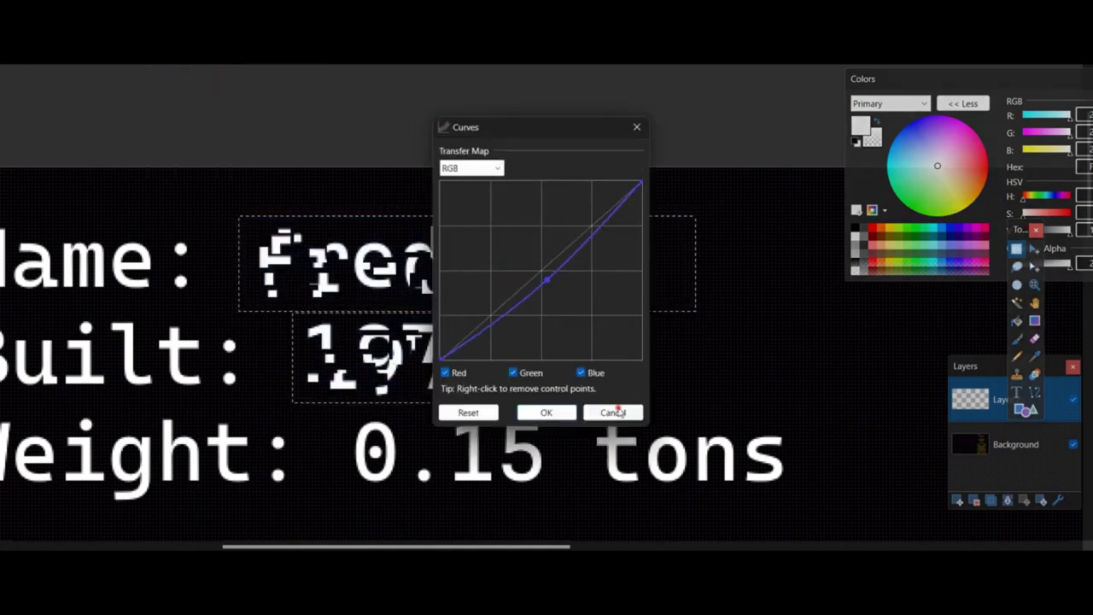
pyautogui.click(622, 409)
pyautogui.click(171, 53)
pyautogui.click(195, 129)
pyautogui.click(628, 338)
pyautogui.hotkey('ctrl', 'd')
# Select the lettering of the whole info text on the golden bear page and brush over it
pyautogui.click(1016, 302)
pyautogui.hscroll(-5, 675, 248)
pyautogui.press('s')
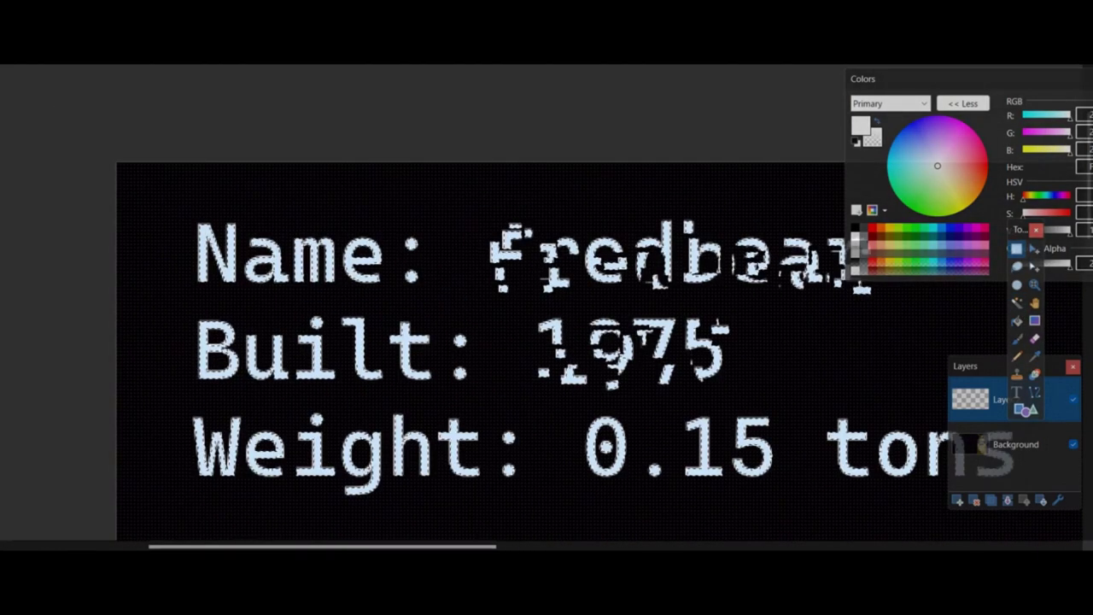
pyautogui.moveTo(134, 142); pyautogui.dragTo(476, 451)
pyautogui.moveTo(139, 402); pyautogui.dragTo(744, 312)
pyautogui.press('b')
pyautogui.moveTo(505, 153)
pyautogui.mouseDown()
pyautogui.moveTo(623, 343)
pyautogui.moveTo(547, 233)
pyautogui.moveTo(397, 286)
pyautogui.mouseUp()
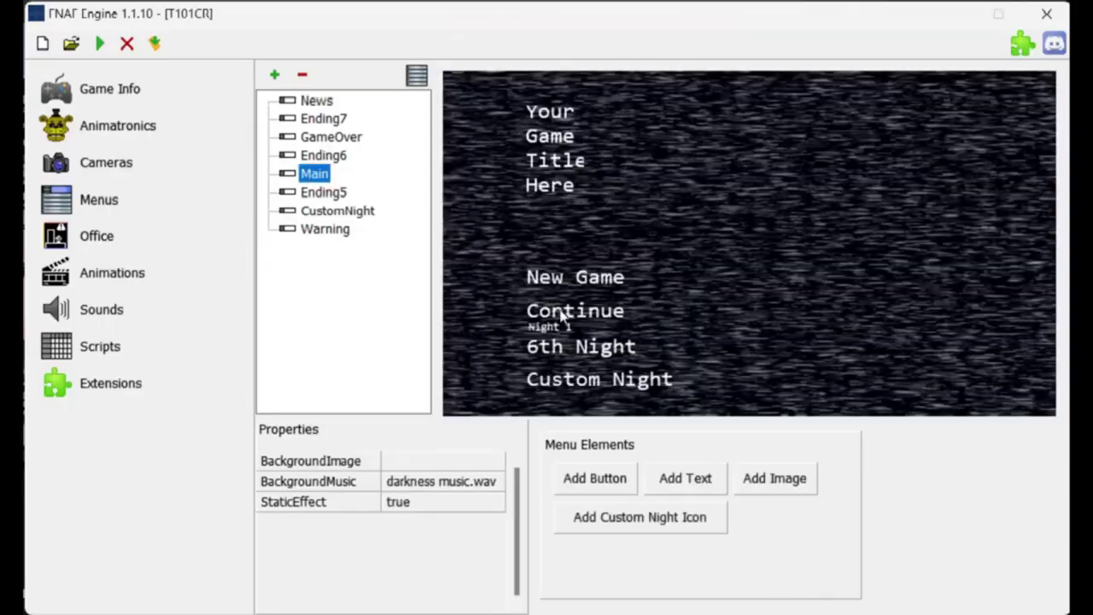
# Switch to FNAF Engine and set the Main menu's background image to the Testing 101 Classic Remastered title artwork
pyautogui.click(444, 460)
pyautogui.doubleClick(463, 327)
pyautogui.click(546, 398)
pyautogui.click(520, 514)
# Move the New Game button under the title, set its font to Digital-7 and change its text to Campaign
pyautogui.click(589, 276)
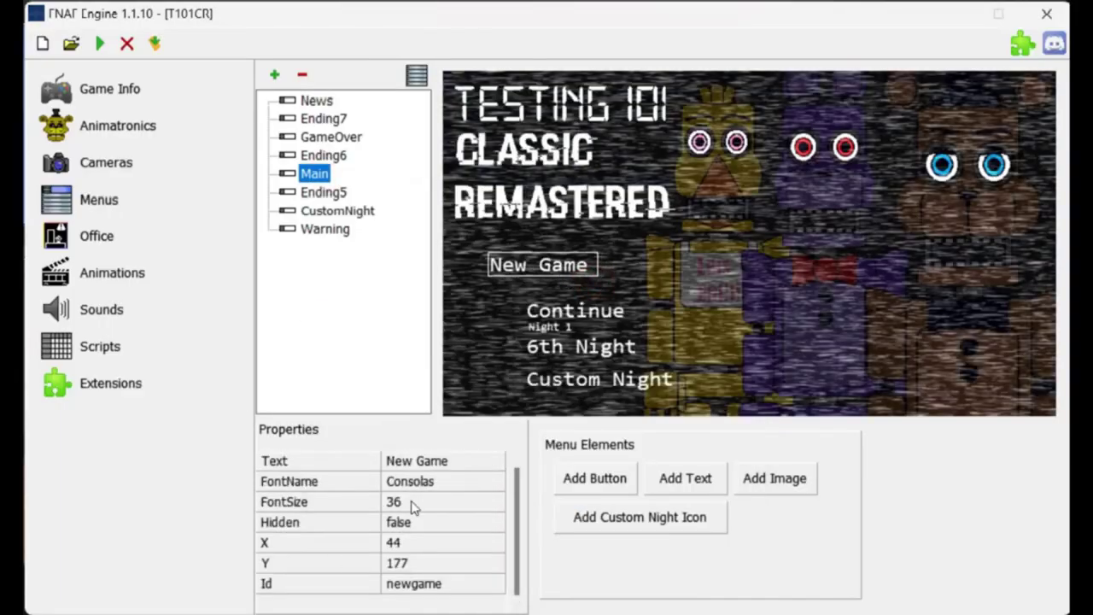
pyautogui.doubleClick(410, 481)
pyautogui.write('Digital-7')
pyautogui.press('Return')
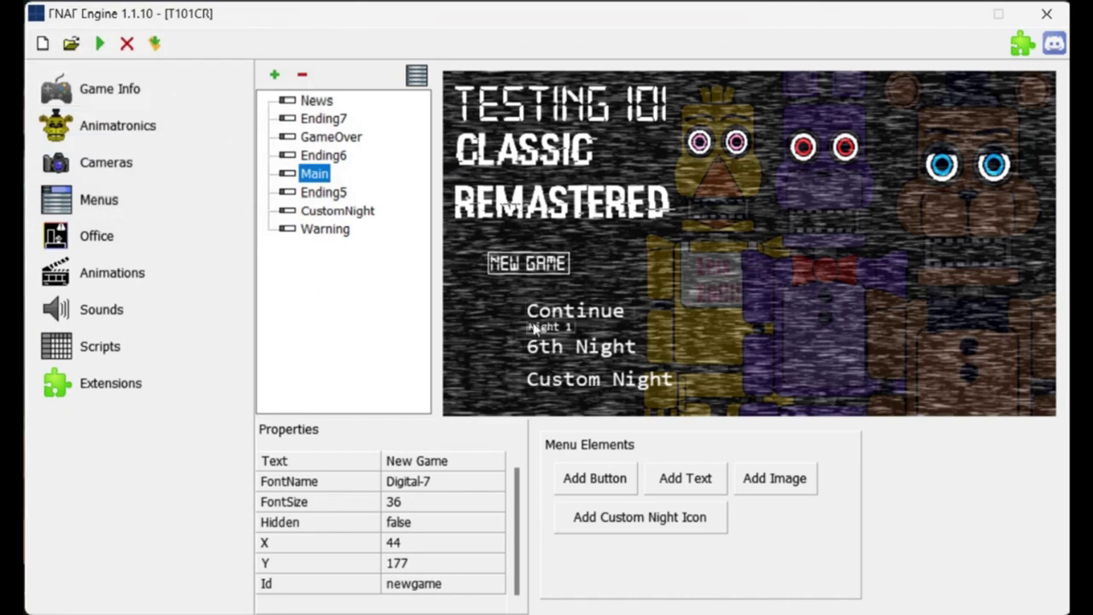
pyautogui.doubleClick(417, 460)
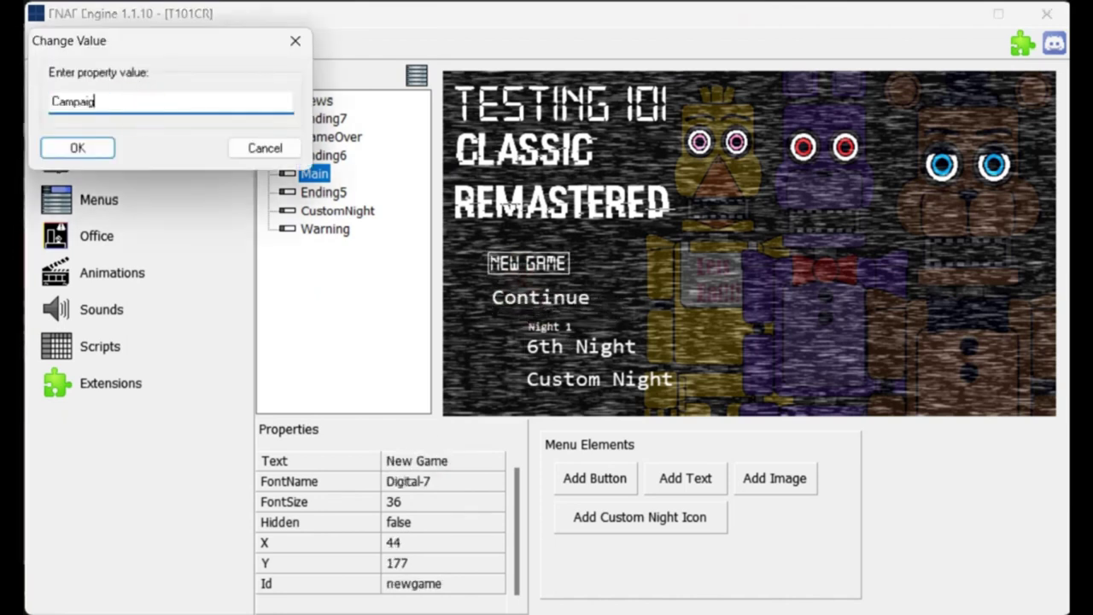
pyautogui.write('Campaign')
pyautogui.press('Return')
# Move the Custom Night button up under the title, rename it Freeplay and set its font to Digital-7
pyautogui.moveTo(597, 378); pyautogui.dragTo(542, 288)
pyautogui.doubleClick(417, 460)
pyautogui.write('Freeplay')
pyautogui.press('Return')
pyautogui.doubleClick(416, 480)
pyautogui.write('Digital-7')
pyautogui.press('Return')
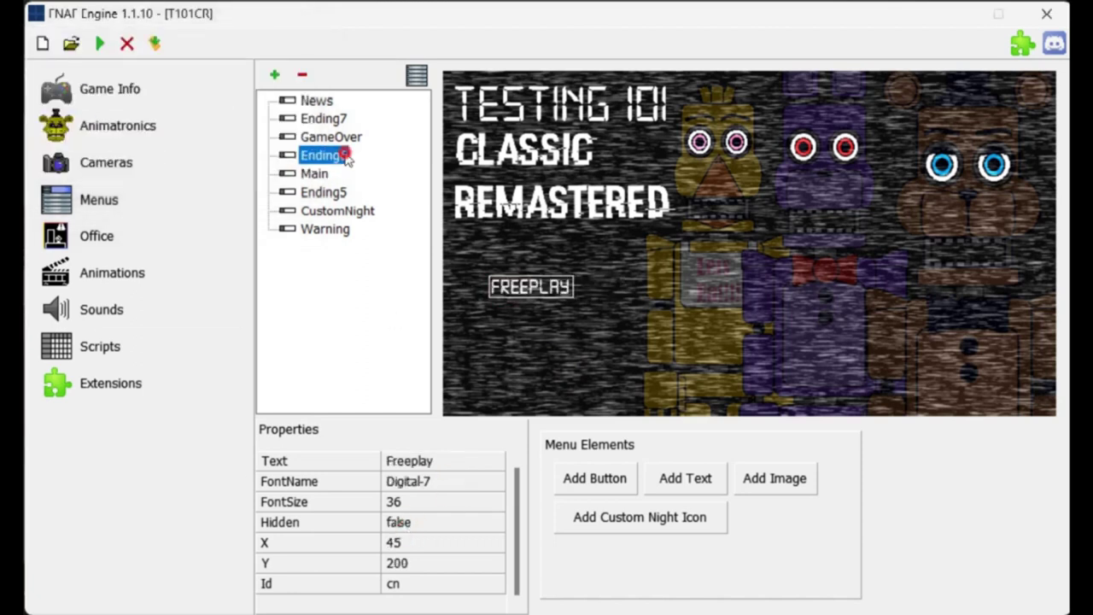
# Add a new button to the Main menu below the title and set its font to Digital-7
pyautogui.click(594, 478)
pyautogui.moveTo(529, 271); pyautogui.dragTo(528, 299)
pyautogui.doubleClick(417, 481)
pyautogui.write('D')
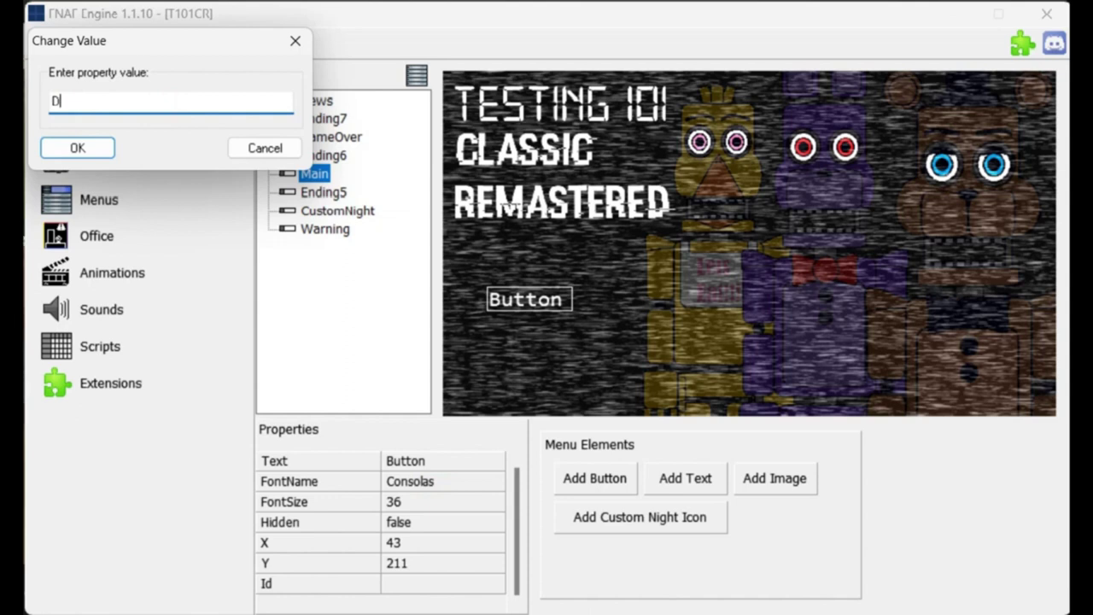
pyautogui.write('igital-7')
pyautogui.press('Return')
# Label the new button Play at font size 48, shift it slightly right, and set its ID to play
pyautogui.doubleClick(132, 109)
pyautogui.write('Pl')
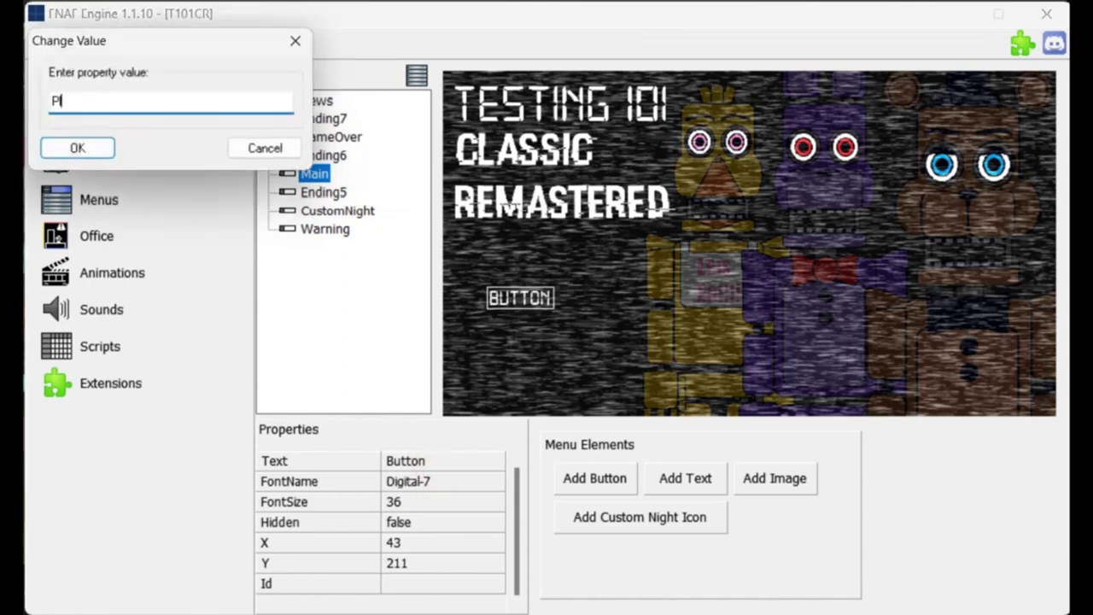
pyautogui.write('ay')
pyautogui.press('Return')
pyautogui.doubleClick(417, 501)
pyautogui.write('48')
pyautogui.press('Return')
pyautogui.moveTo(518, 300); pyautogui.dragTo(534, 303)
pyautogui.doubleClick(456, 583)
pyautogui.write('play')
pyautogui.press('Return')
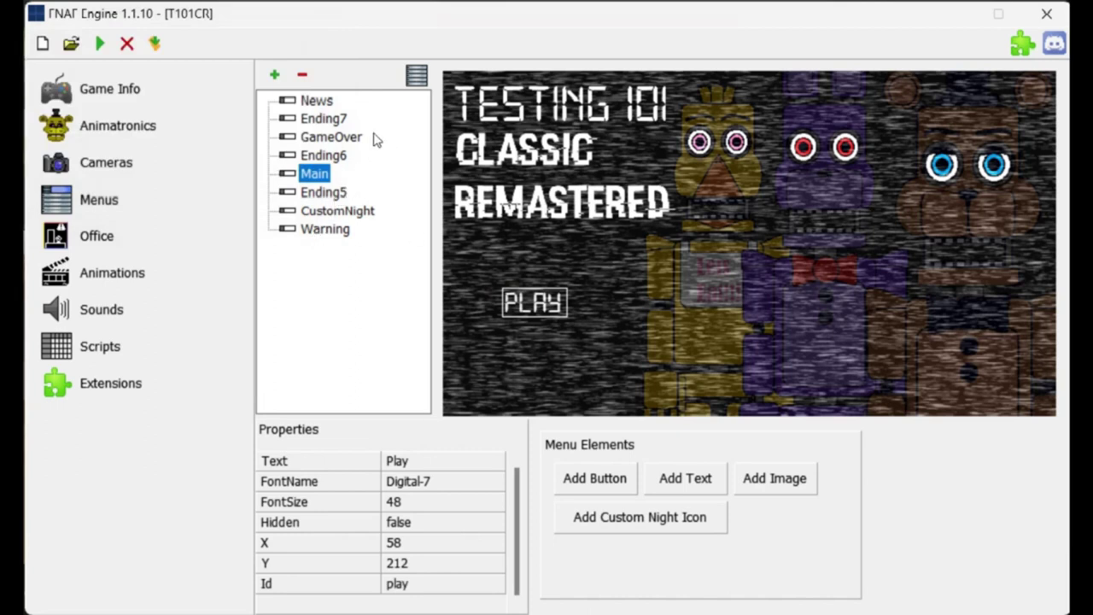
# Open the menu's event script and add an event for when the button play is clicked
pyautogui.doubleClick(322, 122)
pyautogui.rightClick(334, 109)
pyautogui.click(396, 127)
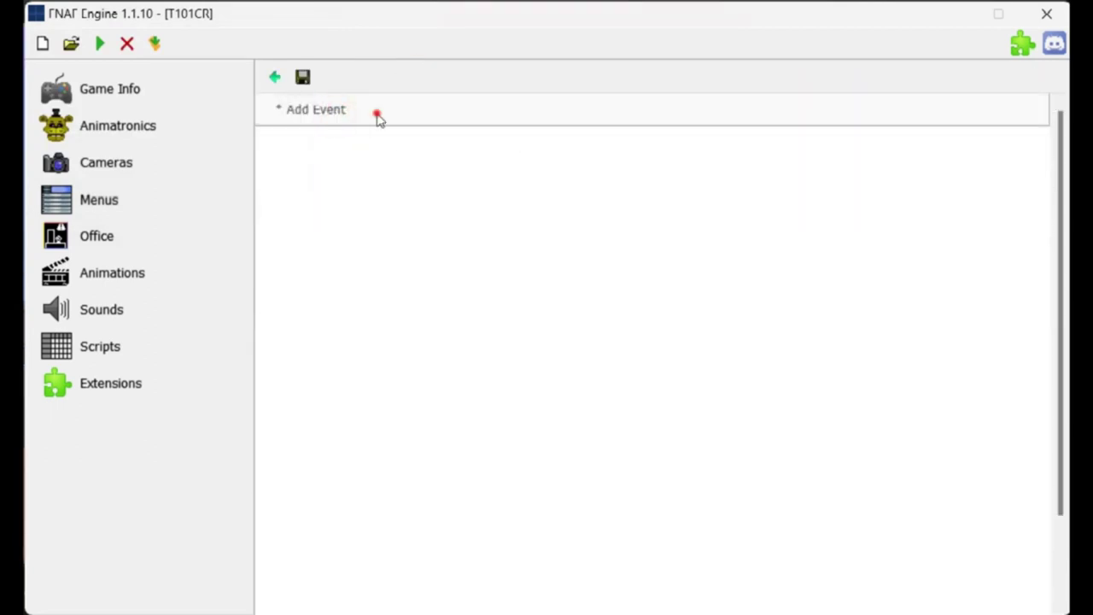
pyautogui.click(316, 110)
pyautogui.click(516, 293)
pyautogui.click(401, 108)
pyautogui.write('play')
# Add a Goto Menu action to the play button's click event and return to the menu list
pyautogui.click(324, 142)
pyautogui.click(418, 213)
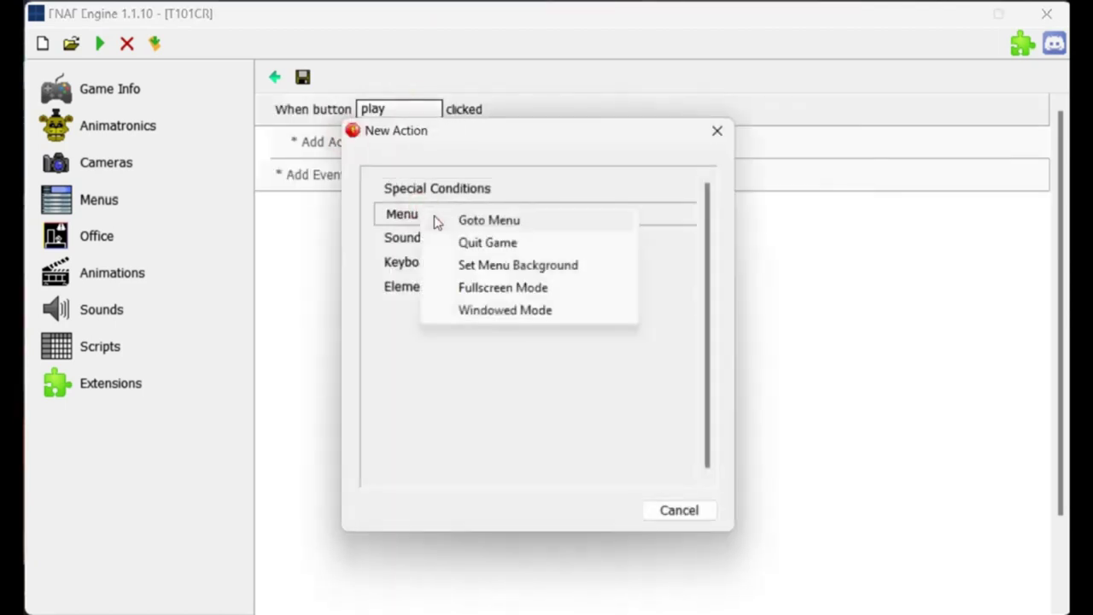
pyautogui.click(478, 220)
pyautogui.click(497, 488)
pyautogui.click(274, 77)
# Open the blank News menu and set its background to an image from the Menu sprite folder
pyautogui.doubleClick(314, 97)
pyautogui.rightClick(342, 120)
pyautogui.click(379, 119)
pyautogui.click(302, 77)
pyautogui.click(405, 461)
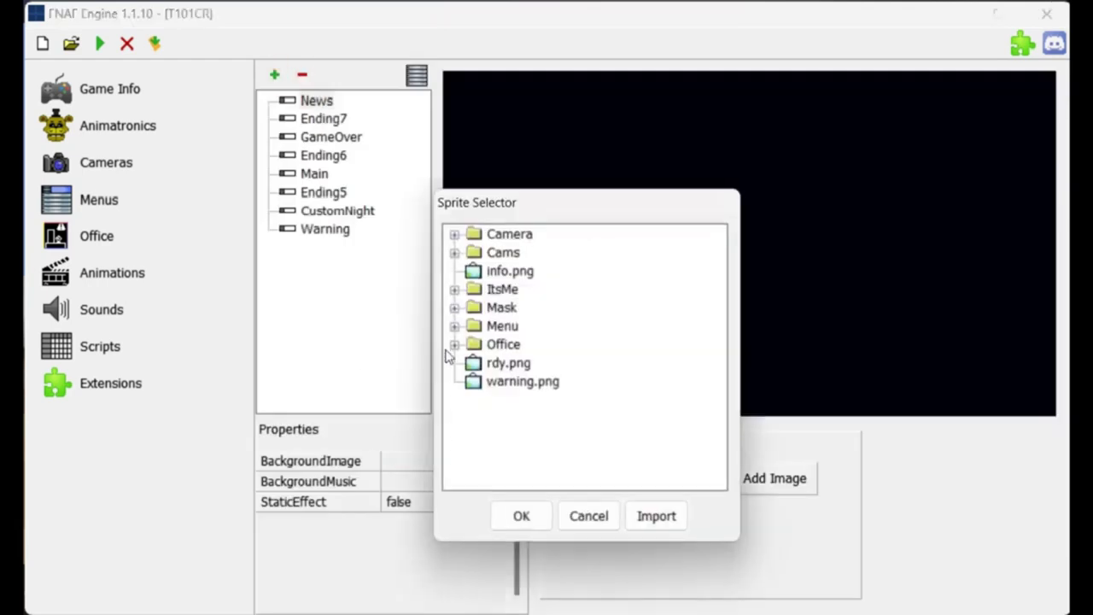
pyautogui.click(454, 325)
pyautogui.click(549, 344)
pyautogui.click(520, 515)
# Script an On Menu Start event that plays wait.wav on channel 6
pyautogui.click(417, 75)
pyautogui.click(317, 108)
pyautogui.click(422, 188)
pyautogui.click(478, 188)
pyautogui.click(338, 141)
pyautogui.click(406, 237)
pyautogui.click(517, 242)
# Add an event for the timer reaching 100 ticks with a Play Sound action
pyautogui.click(415, 221)
pyautogui.click(386, 207)
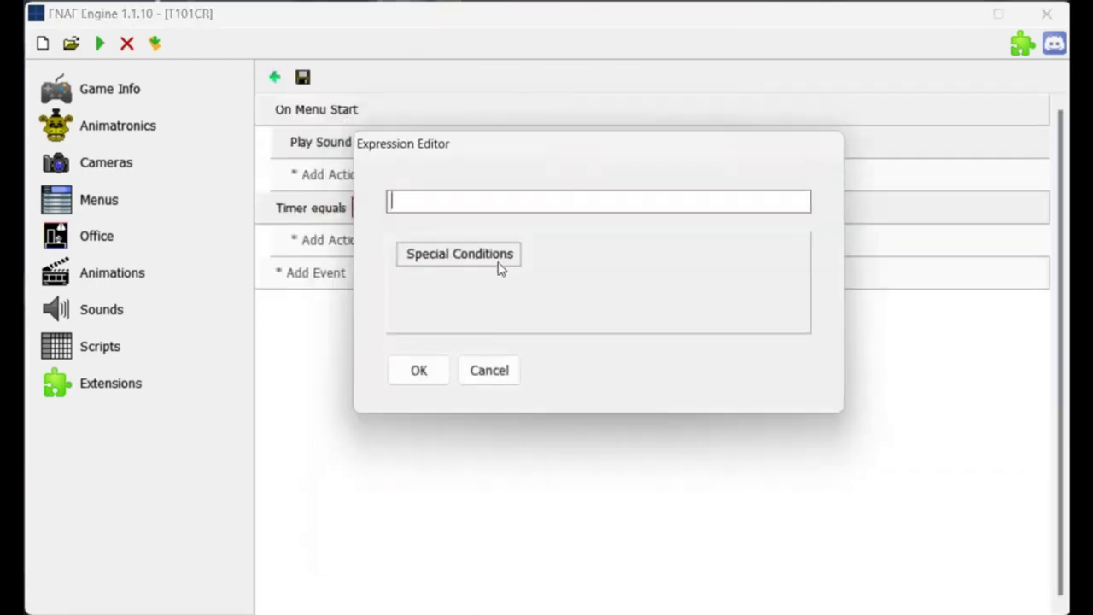
pyautogui.write('100')
pyautogui.click(417, 371)
pyautogui.click(486, 240)
pyautogui.click(525, 241)
# Make the 100-tick event set the menu background to Activating2 and play wait.wav on channel 6
pyautogui.click(324, 273)
pyautogui.click(402, 213)
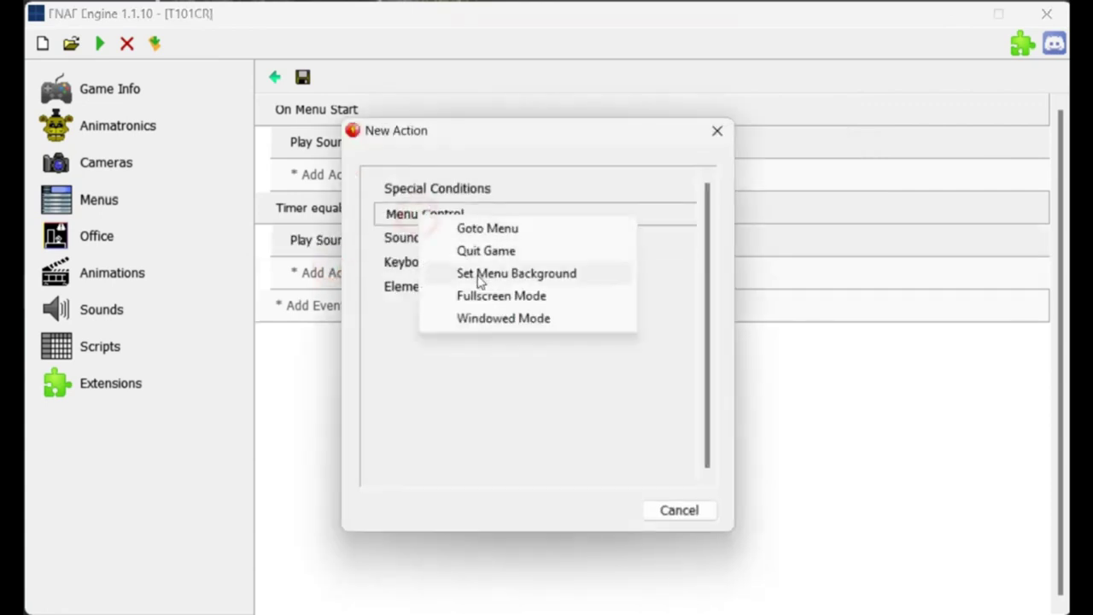
pyautogui.click(517, 271)
pyautogui.click(459, 471)
pyautogui.click(402, 240)
pyautogui.click(402, 292)
pyautogui.click(383, 404)
pyautogui.click(543, 239)
pyautogui.write('6')
# Add an event for the timer reaching 200 ticks with a Play Sound action
pyautogui.click(316, 337)
pyautogui.click(405, 215)
pyautogui.click(386, 338)
pyautogui.write('200')
pyautogui.click(418, 371)
pyautogui.click(409, 373)
pyautogui.click(389, 389)
# Make the 200-tick event set the menu background to Activating3 and play wait.wav on channel 6
pyautogui.click(332, 404)
pyautogui.click(402, 213)
pyautogui.click(504, 281)
pyautogui.click(419, 370)
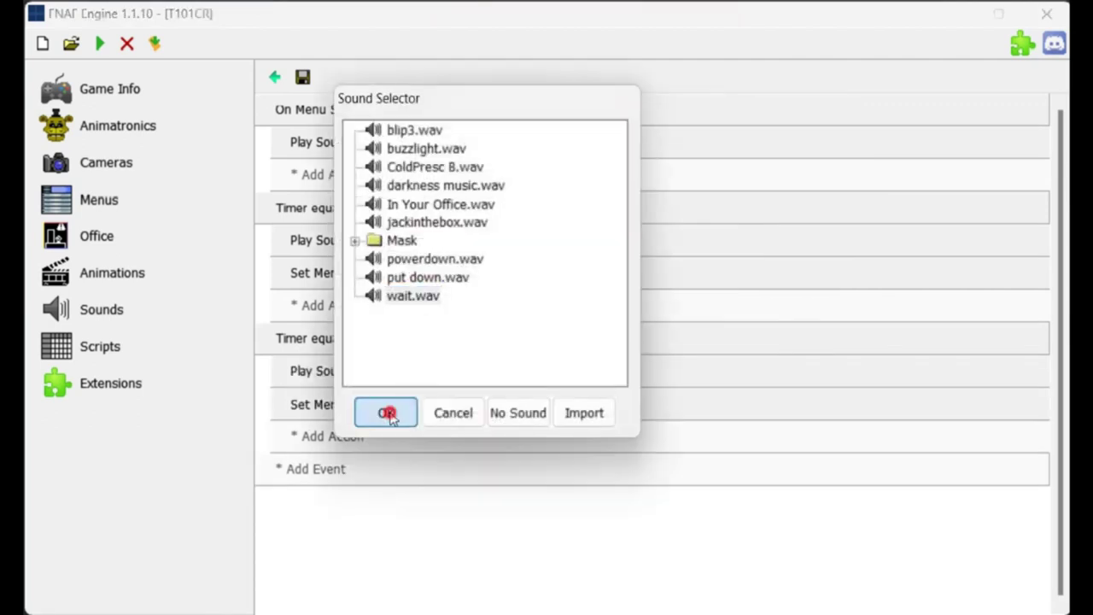
pyautogui.click(390, 413)
pyautogui.click(545, 371)
pyautogui.write('6')
pyautogui.click(487, 403)
pyautogui.click(469, 474)
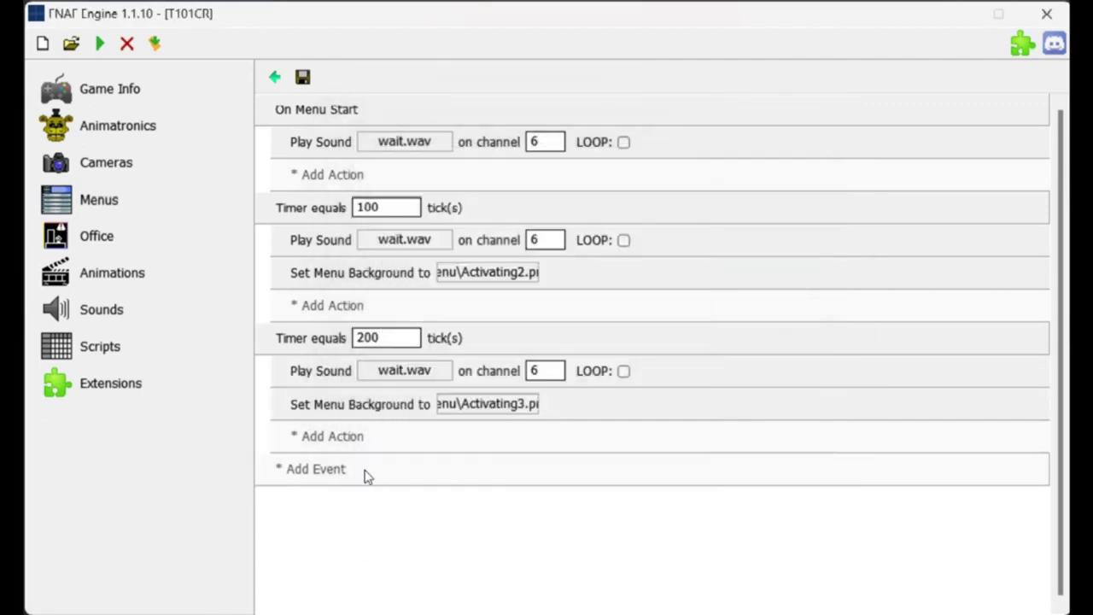
# Add a third timer event that triggers at 300 ticks
pyautogui.click(316, 468)
pyautogui.click(406, 215)
pyautogui.click(415, 470)
pyautogui.write('300')
pyautogui.press('Return')
# Give the 300-tick event a Start Night By Number action with night 1
pyautogui.click(316, 501)
pyautogui.click(450, 221)
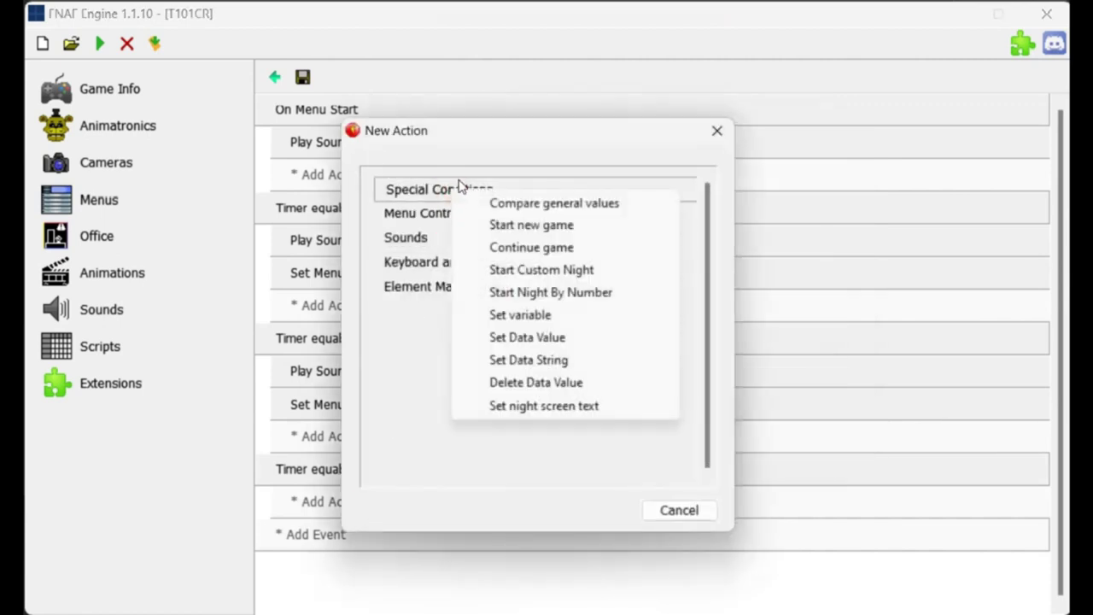
pyautogui.click(586, 291)
pyautogui.click(418, 502)
pyautogui.write('1')
pyautogui.press('Return')
# Fill the empty office view with the screen room picture and disable its panorama effect
pyautogui.click(96, 235)
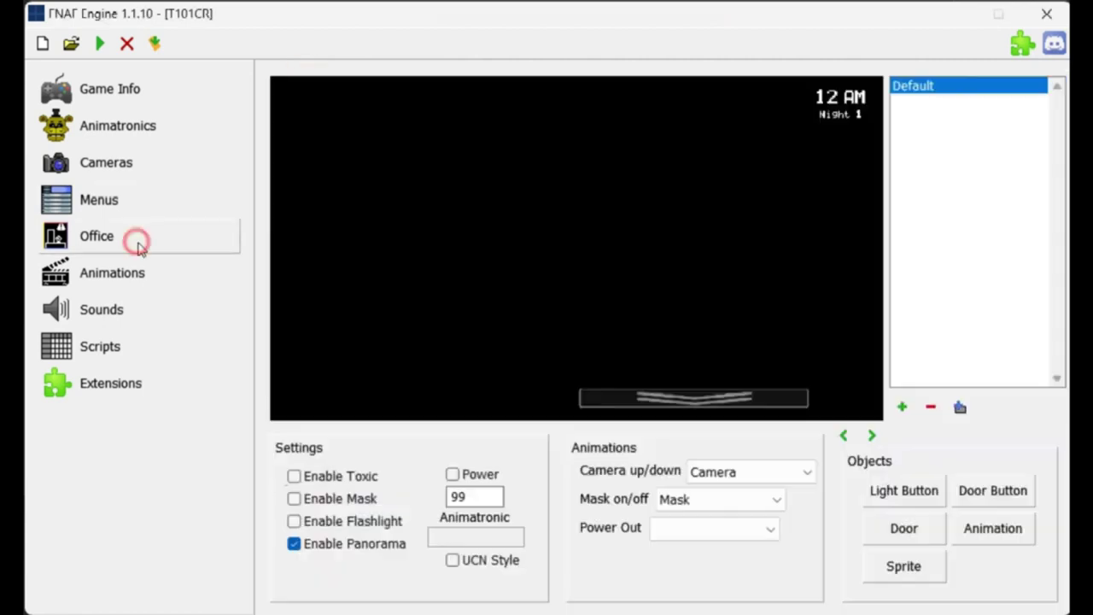
pyautogui.click(903, 566)
pyautogui.click(413, 449)
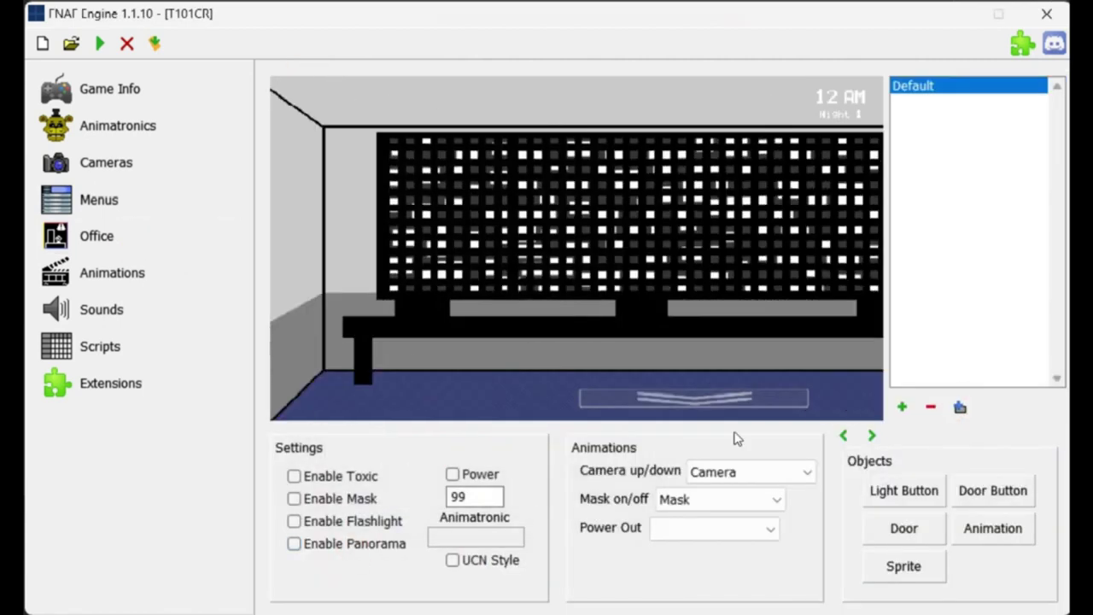
pyautogui.click(868, 436)
pyautogui.click(864, 436)
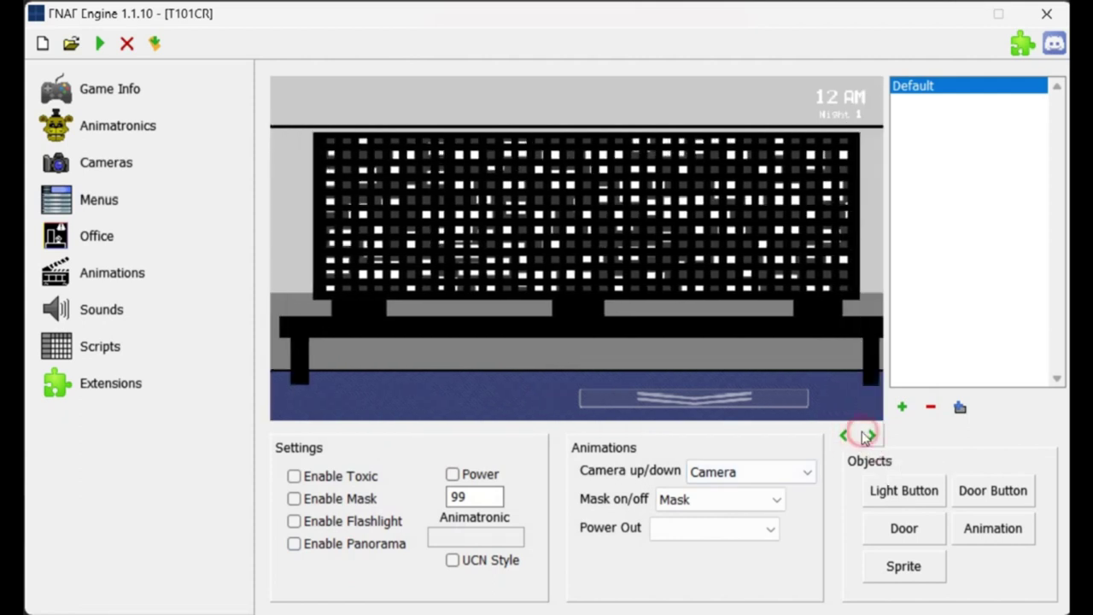
# Create an animation named ItsMe4 from ItsMe\01.png and ItsMe\02.png, and set the first frame's number to 60
pyautogui.click(140, 275)
pyautogui.click(793, 96)
pyautogui.write('ItsMe4')
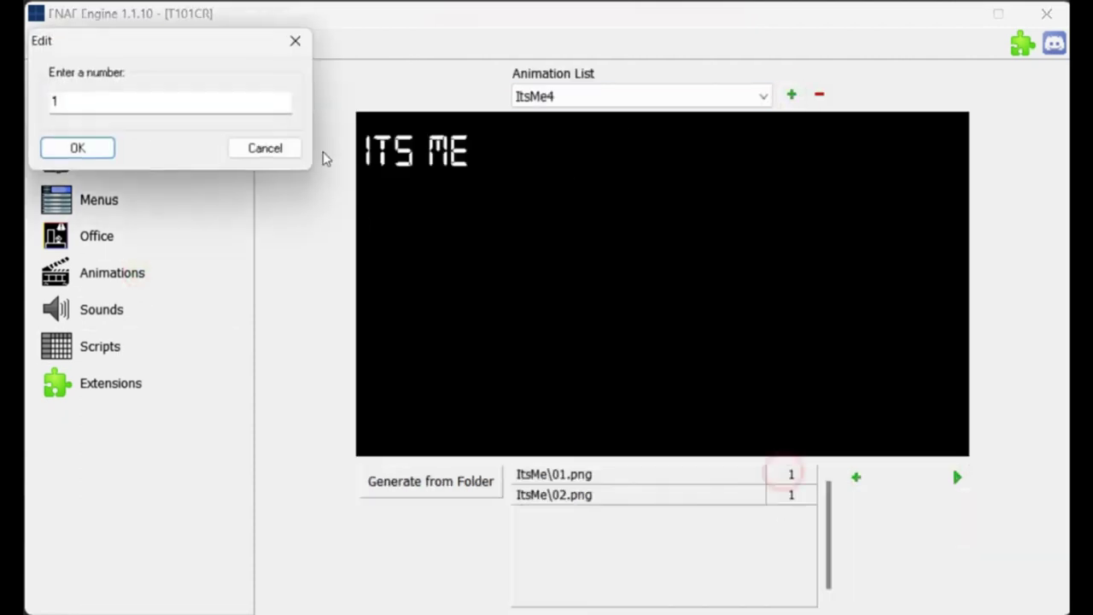
pyautogui.write('60')
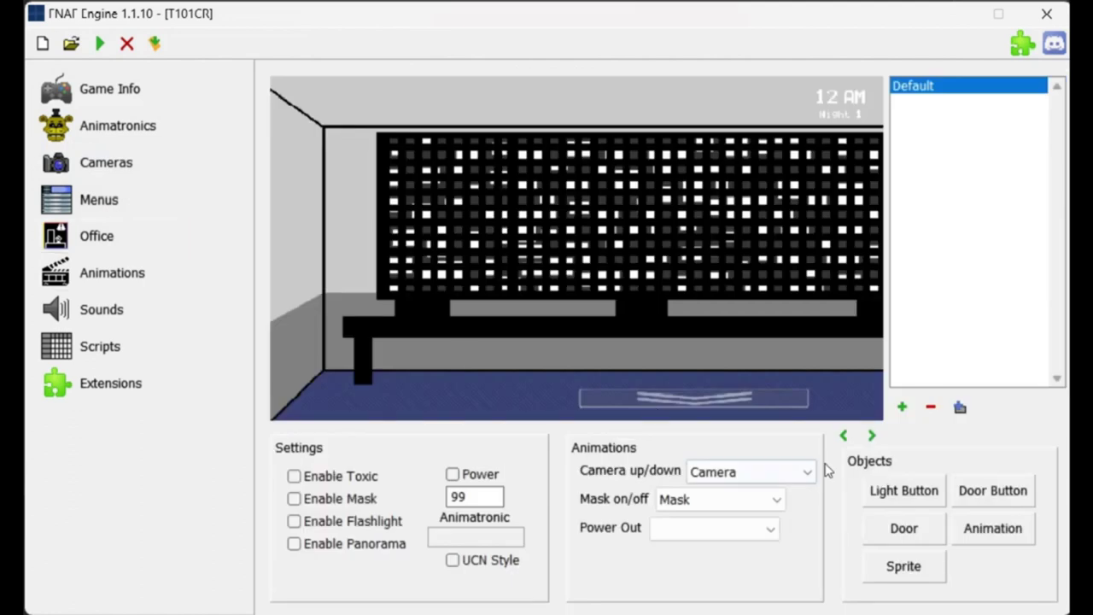
# Add two animations to the office's right-hand part and shift the second one slightly left and up
pyautogui.click(871, 435)
pyautogui.click(990, 528)
pyautogui.click(455, 203)
pyautogui.click(497, 458)
pyautogui.click(871, 435)
pyautogui.click(990, 528)
pyautogui.click(455, 220)
pyautogui.click(498, 458)
pyautogui.moveTo(734, 276); pyautogui.dragTo(668, 261)
# Add three more animations to the office and spread them out to separate spots in the screen room
pyautogui.click(982, 528)
pyautogui.click(498, 463)
pyautogui.moveTo(463, 213); pyautogui.dragTo(367, 246)
pyautogui.click(991, 528)
pyautogui.click(510, 466)
pyautogui.moveTo(487, 219); pyautogui.dragTo(543, 184)
pyautogui.click(992, 528)
pyautogui.click(493, 458)
pyautogui.moveTo(828, 251); pyautogui.dragTo(657, 251)
# Add another three office animations, moving the first up and right and the second slightly down and right
pyautogui.click(992, 527)
pyautogui.click(456, 219)
pyautogui.click(499, 466)
pyautogui.moveTo(588, 317); pyautogui.dragTo(722, 211)
pyautogui.click(992, 527)
pyautogui.click(456, 256)
pyautogui.click(499, 465)
pyautogui.moveTo(478, 224); pyautogui.dragTo(512, 250)
pyautogui.click(992, 528)
pyautogui.click(456, 255)
pyautogui.click(499, 465)
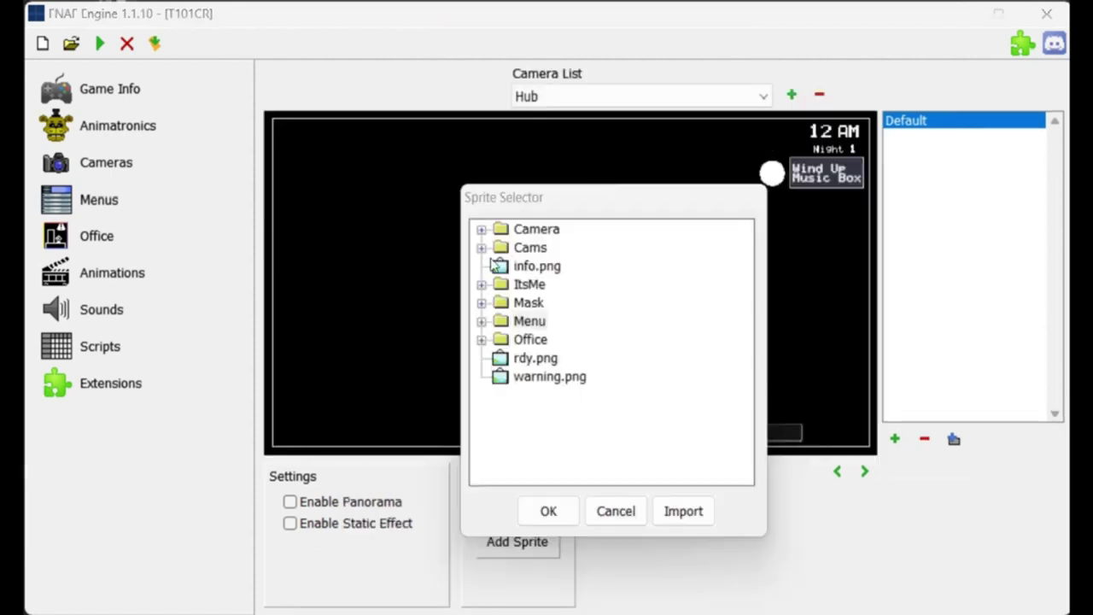
# Add the HubBtn.png button from the Cams folder to the Hub camera and position it above the power read-out
pyautogui.doubleClick(512, 248)
pyautogui.scroll(-1, 567, 427)
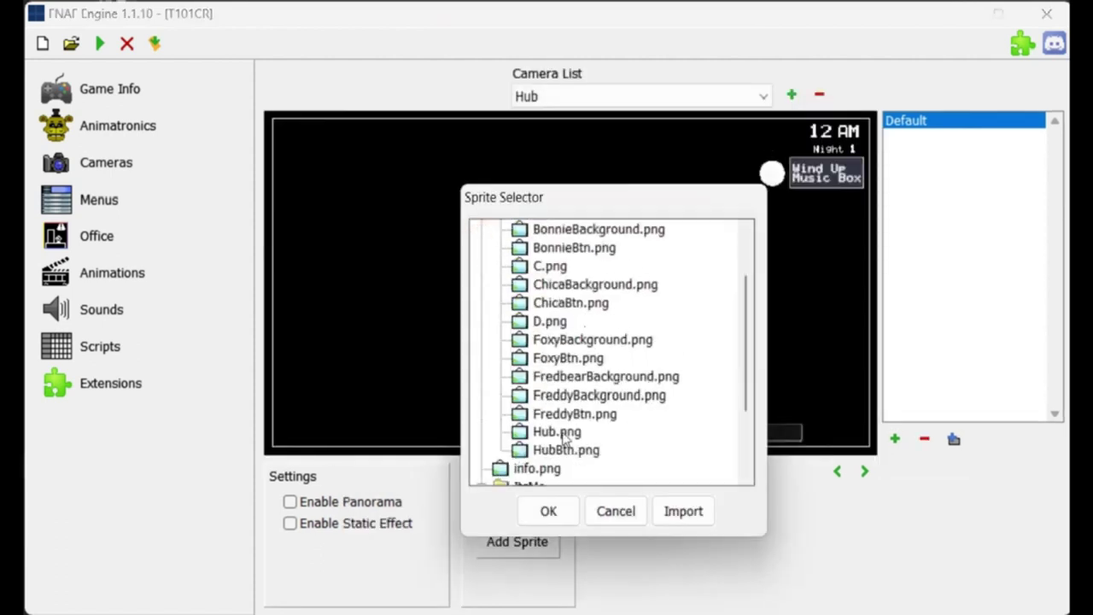
pyautogui.doubleClick(564, 433)
pyautogui.moveTo(318, 370); pyautogui.dragTo(312, 317)
# Try to assign a sprite from the Cams folder to the Hub camera's Default state
pyautogui.click(953, 438)
pyautogui.doubleClick(512, 247)
pyautogui.scroll(-1, 563, 341)
pyautogui.click(580, 282)
pyautogui.click(550, 510)
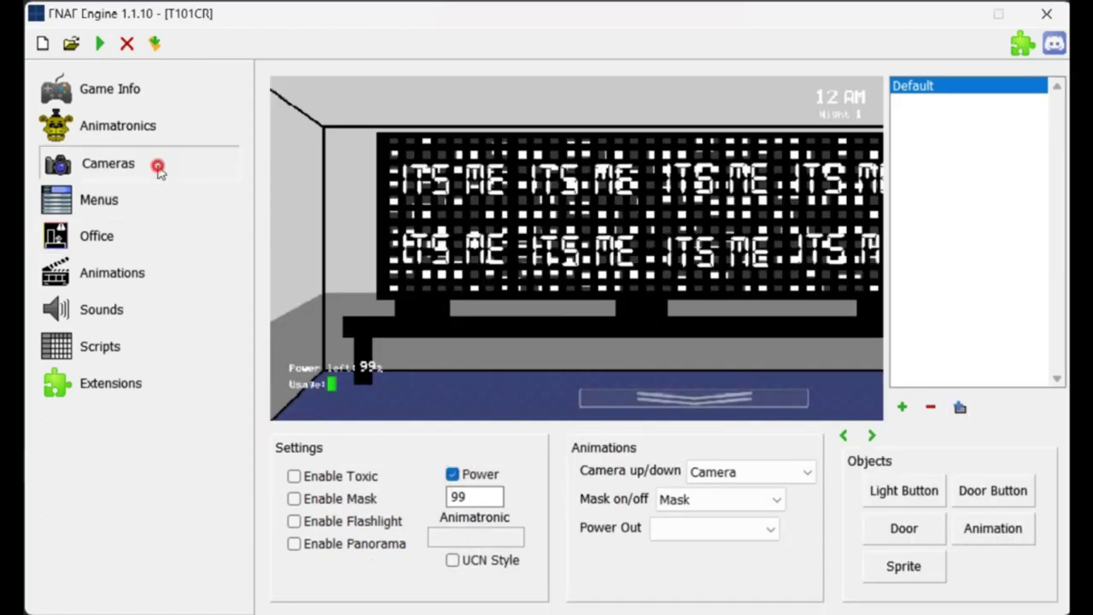
# Reopen the Hub camera and set Hub.png from the Cams folder as its Default state background
pyautogui.click(158, 171)
pyautogui.click(578, 91)
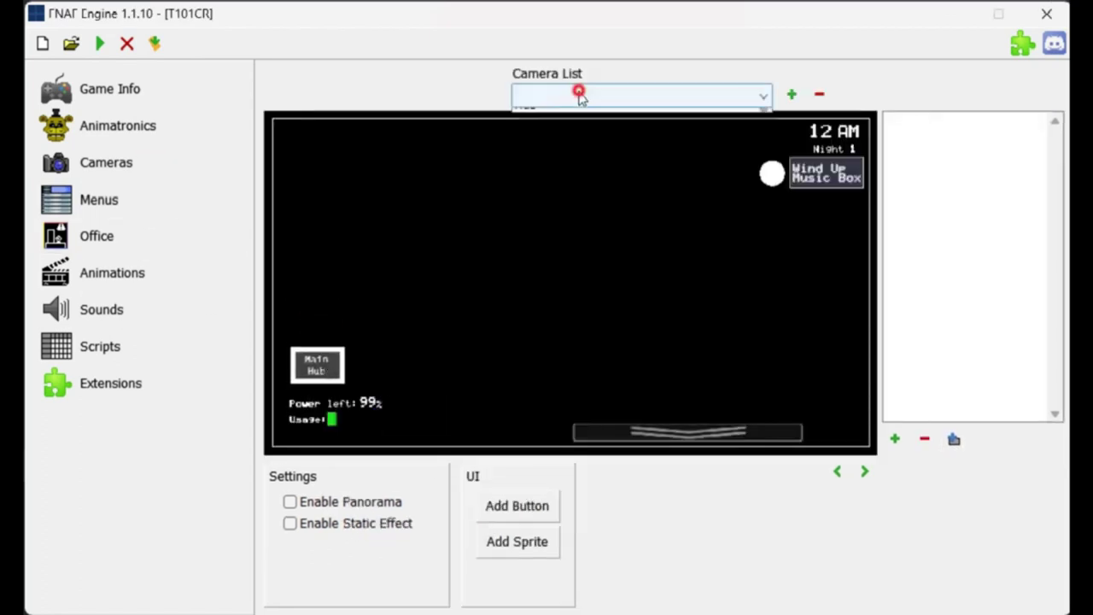
pyautogui.click(547, 111)
pyautogui.click(953, 438)
pyautogui.doubleClick(532, 247)
pyautogui.scroll(-2, 563, 367)
pyautogui.click(559, 447)
pyautogui.click(548, 510)
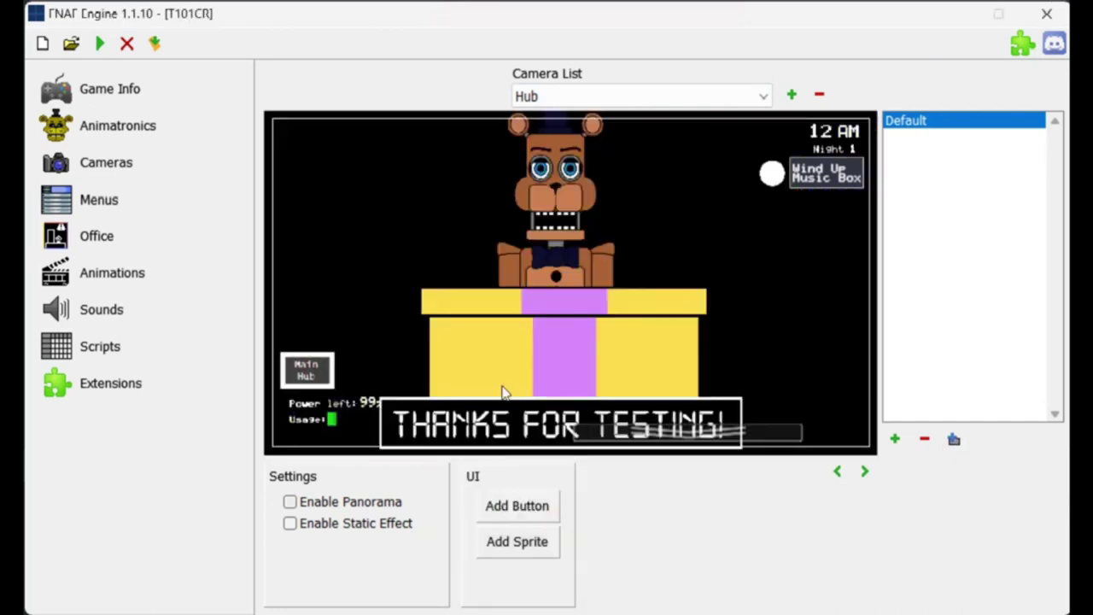
# Add four cameras named Freddy, Bonnie, Chica and Foxy to the camera list
pyautogui.click(796, 95)
pyautogui.write('Fw')
pyautogui.press('Return')
pyautogui.click(794, 94)
pyautogui.write('Bu')
pyautogui.press('Return')
pyautogui.click(792, 94)
pyautogui.write('Chica')
pyautogui.click(792, 94)
pyautogui.write('Foxy')
pyautogui.press('Return')
# Open the Freddy camera and set FreddyBackground.png as its Default state background
pyautogui.click(640, 95)
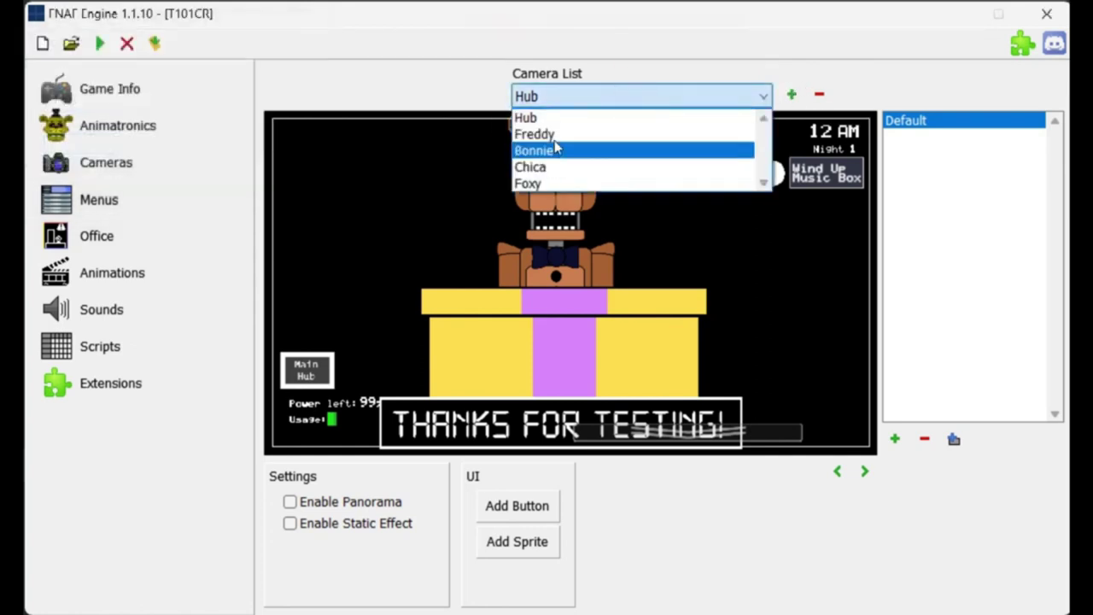
pyautogui.click(537, 131)
pyautogui.click(357, 525)
pyautogui.click(357, 523)
pyautogui.click(953, 438)
pyautogui.click(481, 248)
pyautogui.doubleClick(584, 450)
# Add the FreddyBtn.png button to the Freddy camera and place it beside the Main Hub button
pyautogui.click(519, 505)
pyautogui.click(482, 248)
pyautogui.click(586, 450)
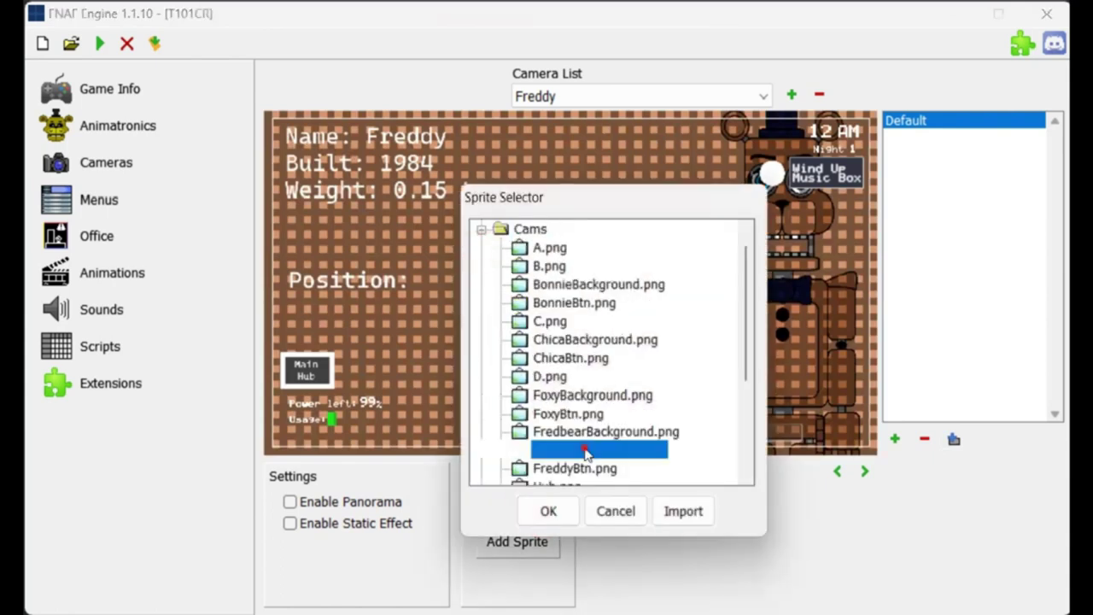
pyautogui.doubleClick(586, 451)
pyautogui.moveTo(312, 145); pyautogui.dragTo(372, 371)
# Open the Bonnie camera and set BonnieBackground.png as its Default state background
pyautogui.click(598, 95)
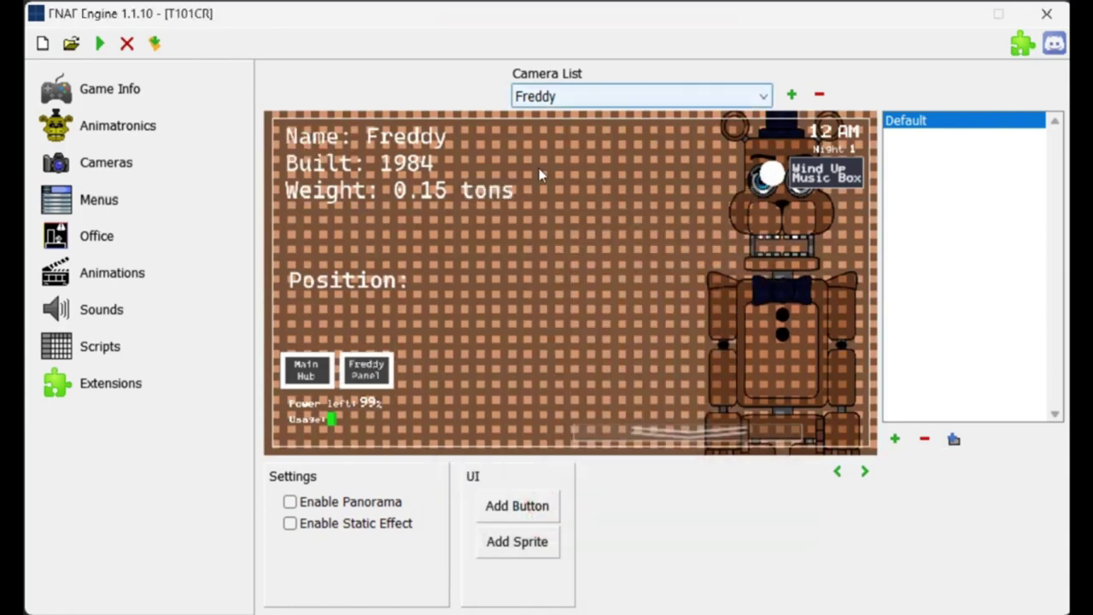
pyautogui.click(566, 149)
pyautogui.click(953, 439)
pyautogui.doubleClick(586, 283)
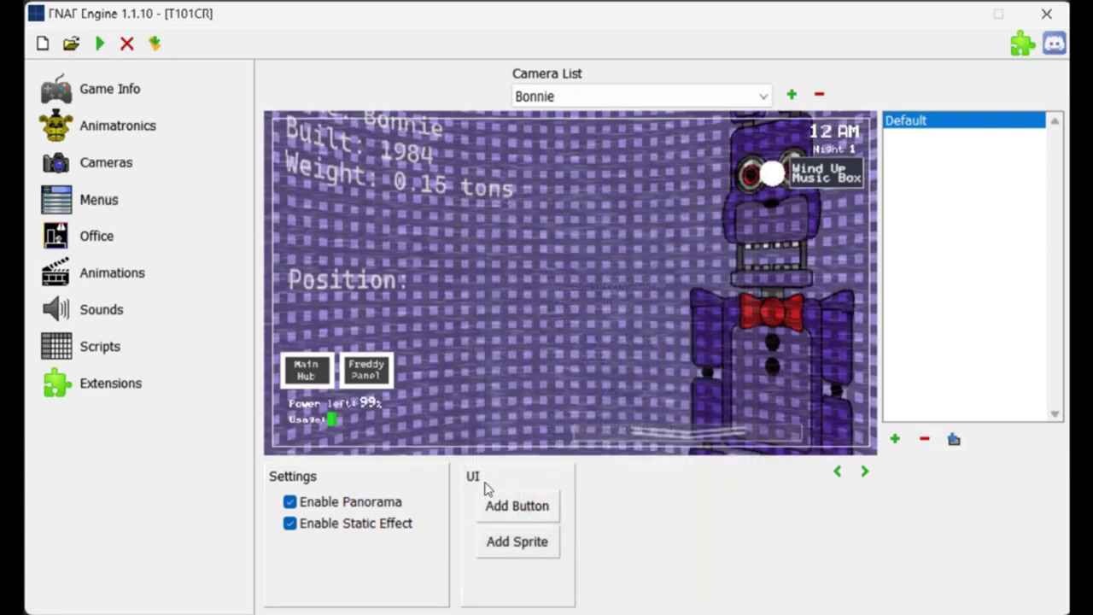
# Add the BonnieBtn.png button to the Bonnie camera and place it beside the Freddy Panel button
pyautogui.click(517, 507)
pyautogui.click(482, 247)
pyautogui.doubleClick(572, 301)
pyautogui.moveTo(312, 132); pyautogui.dragTo(433, 363)
# Open the Chica camera, set ChicaBackground.png as its Default background and add the ChicaBtn.png button beside the Bonnie Panel button
pyautogui.click(791, 95)
pyautogui.write('Chica')
pyautogui.press('Return')
pyautogui.click(634, 94)
pyautogui.click(588, 151)
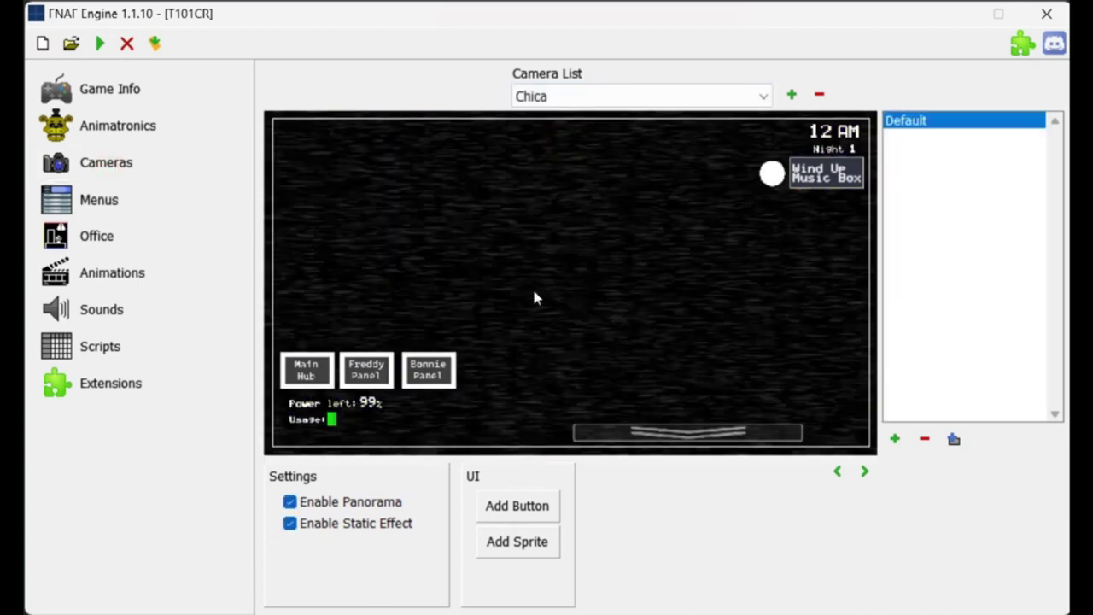
pyautogui.click(953, 439)
pyautogui.doubleClick(582, 340)
pyautogui.click(517, 506)
pyautogui.doubleClick(570, 358)
# Open the Foxy camera, set FoxyBackground.png as its Default background and add the FoxyBtn.png button beside the Chica Panel button
pyautogui.click(634, 95)
pyautogui.click(546, 132)
pyautogui.click(953, 439)
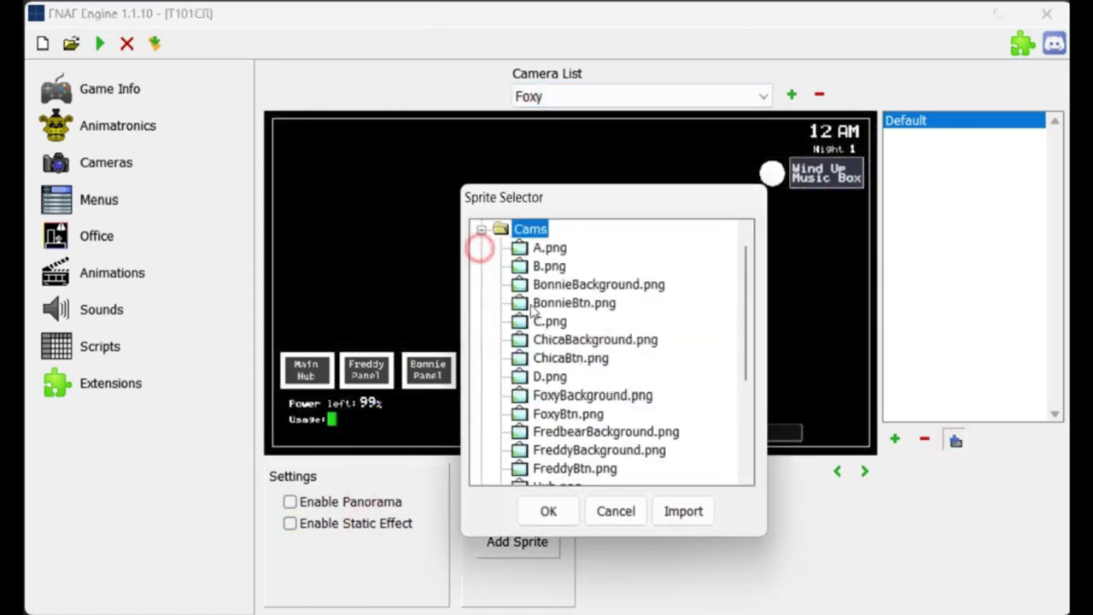
pyautogui.doubleClick(589, 395)
pyautogui.click(516, 505)
pyautogui.doubleClick(583, 414)
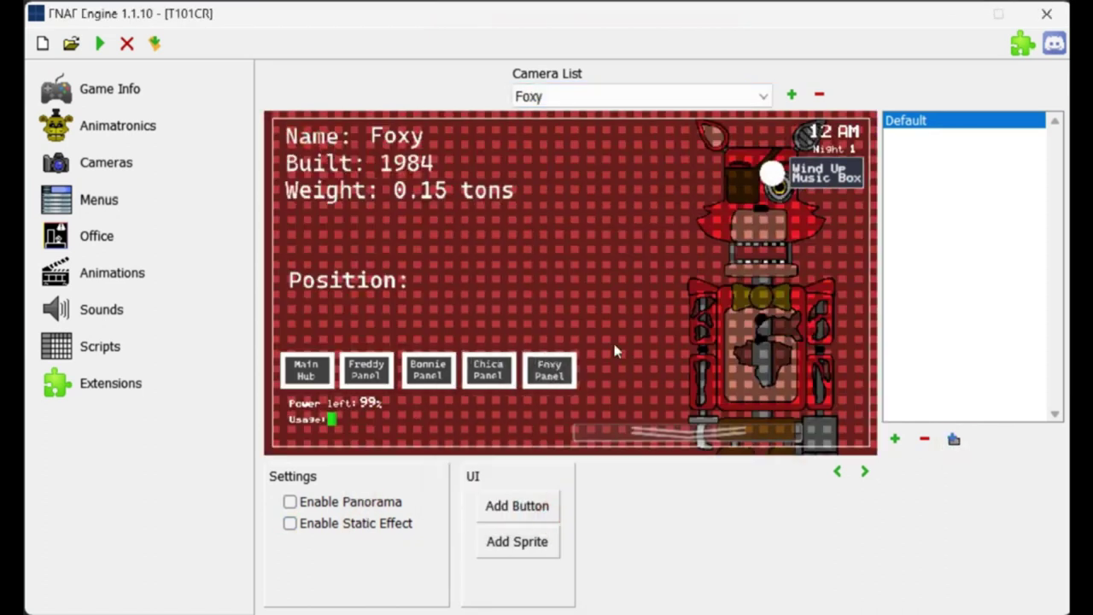
# Add the A.png sprite to the Foxy camera directly after the Position label
pyautogui.click(516, 541)
pyautogui.doubleClick(501, 265)
pyautogui.click(517, 247)
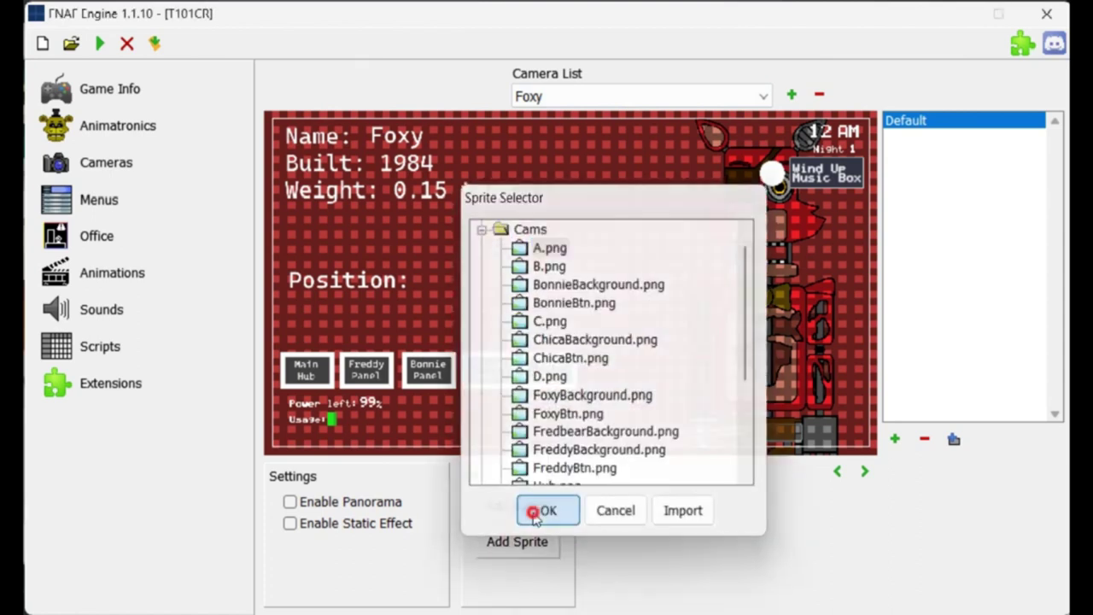
pyautogui.click(540, 510)
# Add the B.png sprite to the Foxy camera and move it down toward the Position line
pyautogui.click(538, 547)
pyautogui.click(481, 251)
pyautogui.doubleClick(533, 284)
pyautogui.moveTo(317, 163); pyautogui.dragTo(495, 256)
pyautogui.rightClick(496, 257)
pyautogui.click(493, 260)
pyautogui.click(261, 146)
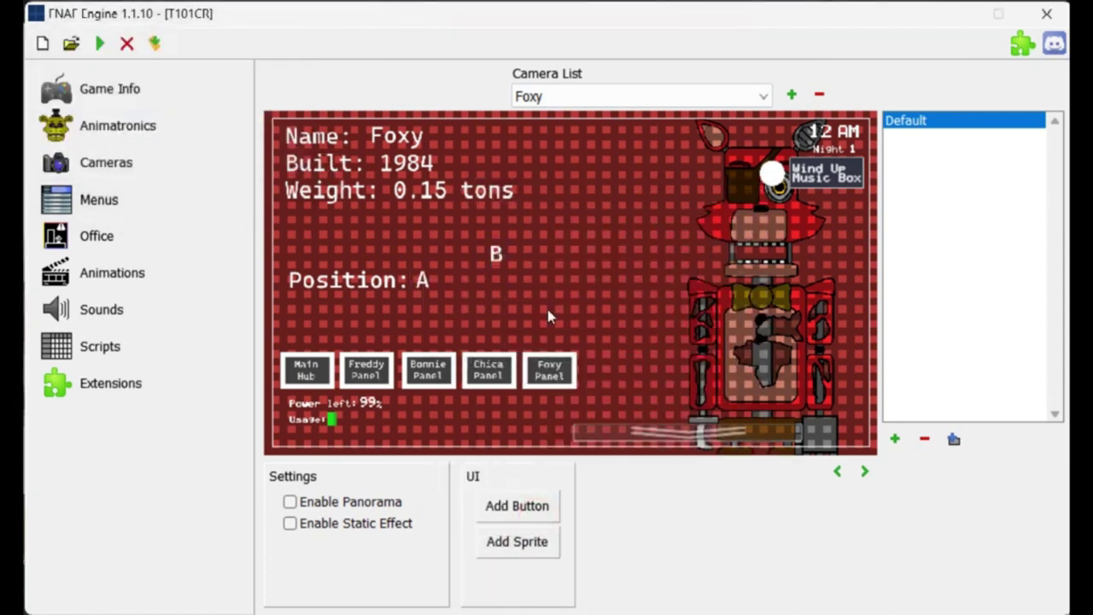
# Add the C.png sprite to the Foxy camera and line it up after B on the Position line
pyautogui.click(517, 542)
pyautogui.doubleClick(501, 249)
pyautogui.click(541, 317)
pyautogui.doubleClick(541, 317)
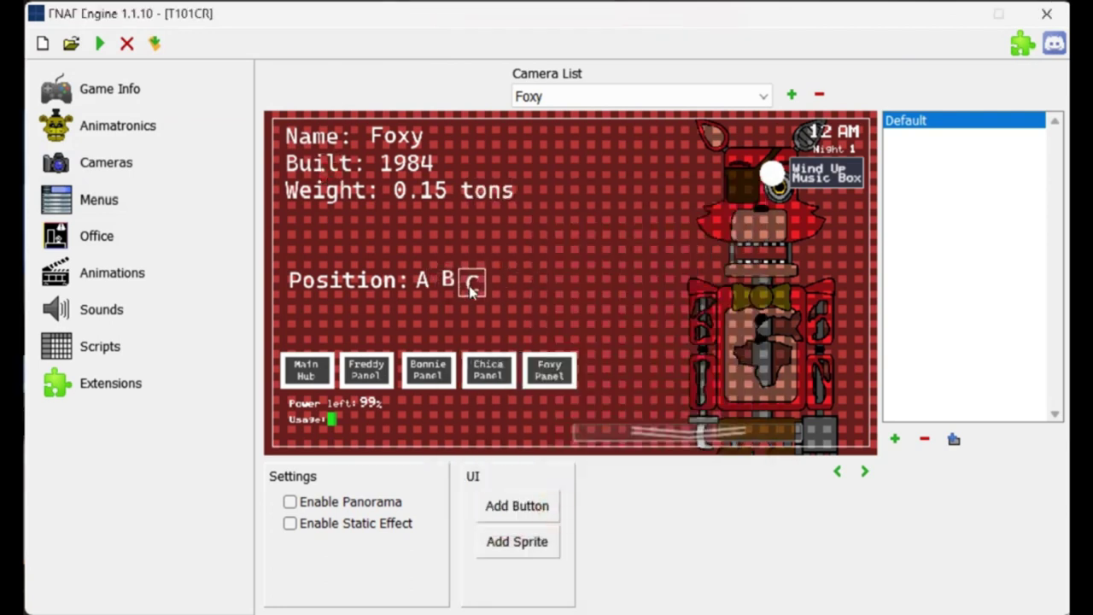
pyautogui.rightClick(483, 318)
pyautogui.click(493, 333)
pyautogui.press('Return')
# Add the D.png sprite to the Foxy camera and place it after C on the Position line
pyautogui.click(516, 542)
pyautogui.doubleClick(546, 379)
pyautogui.rightClick(544, 285)
pyautogui.click(555, 300)
pyautogui.press('Return')
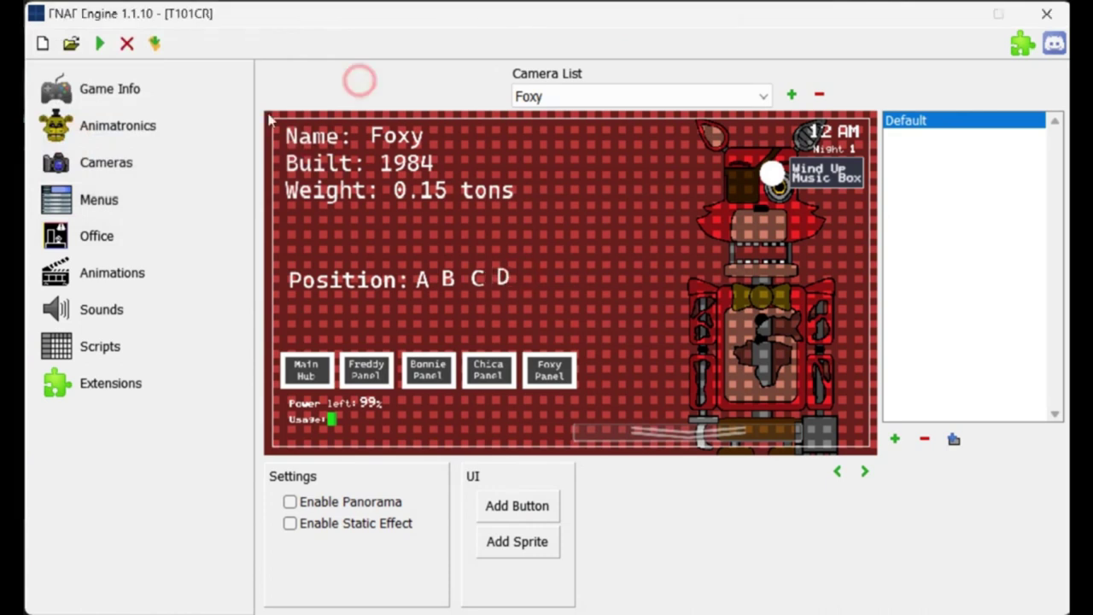
# In the script's On Night Start event, set the player camera change to Hub
pyautogui.click(158, 171)
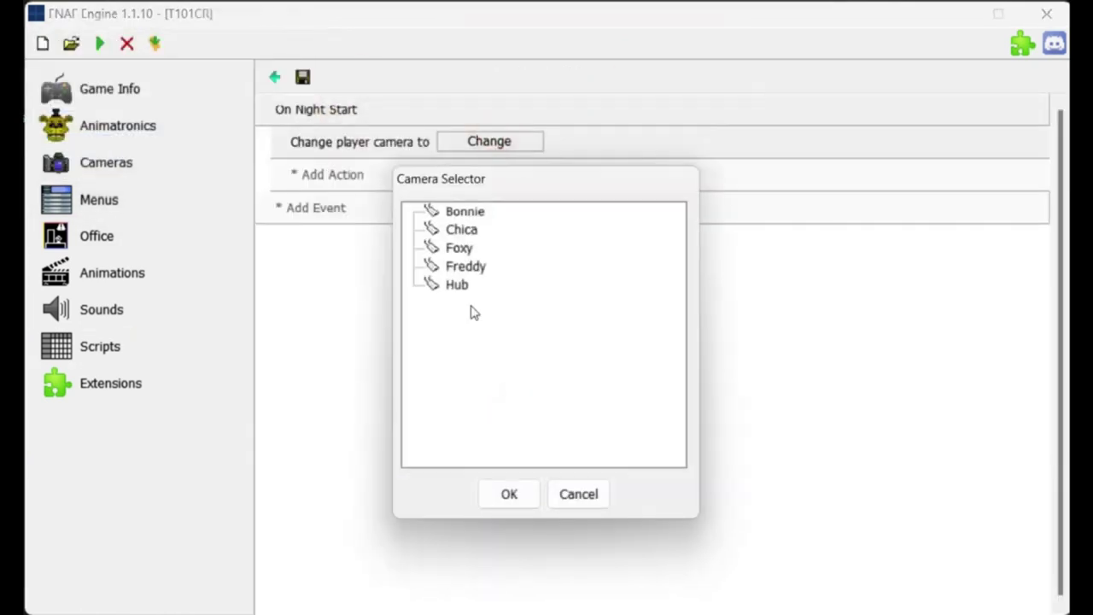
pyautogui.doubleClick(456, 284)
pyautogui.click(535, 198)
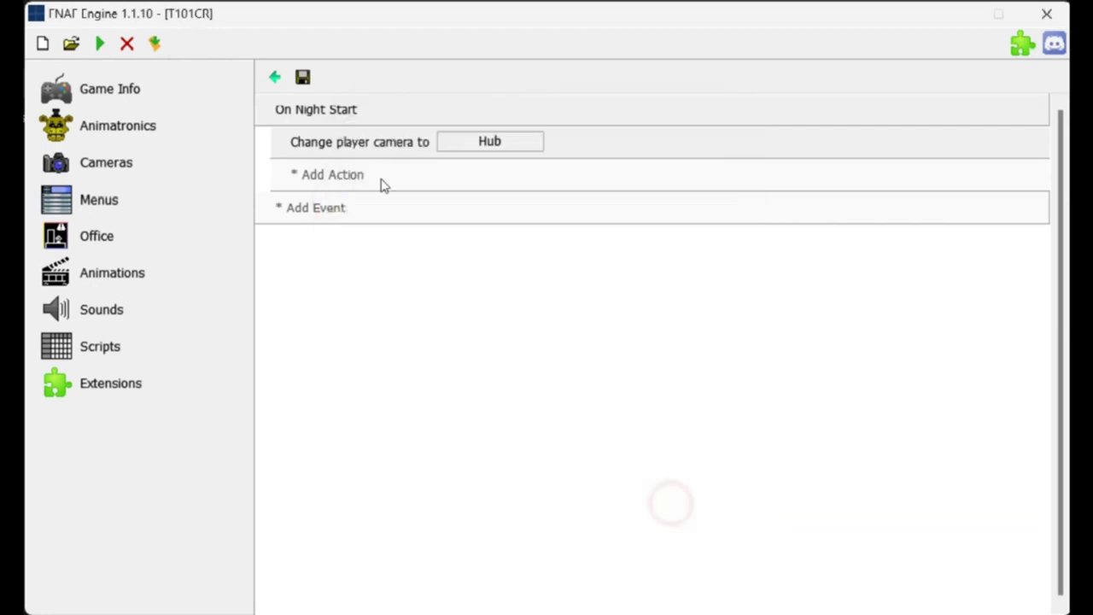
# Add four more actions of the same type to the On Night Start event
pyautogui.click(380, 183)
pyautogui.click(402, 411)
pyautogui.click(512, 442)
pyautogui.click(350, 213)
pyautogui.click(401, 411)
pyautogui.click(512, 441)
pyautogui.click(332, 240)
pyautogui.click(401, 410)
pyautogui.click(513, 441)
pyautogui.click(332, 273)
pyautogui.click(402, 410)
pyautogui.click(512, 442)
# Enter B, C and D as the values of the last three added actions
pyautogui.write('B')
pyautogui.click(506, 240)
pyautogui.write('C')
pyautogui.click(505, 273)
pyautogui.write('D')
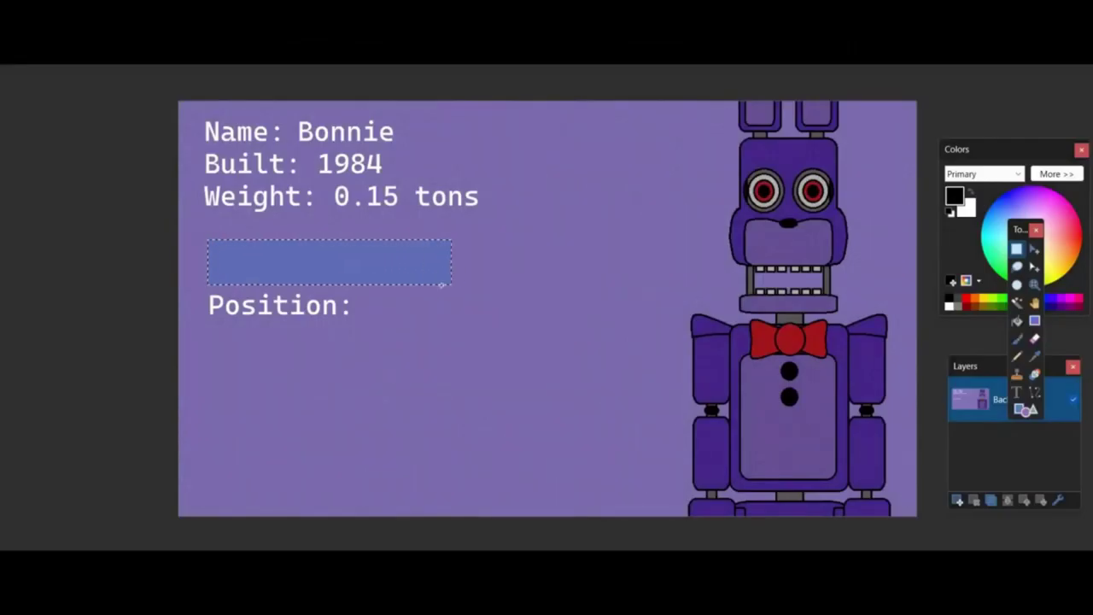
# Switch to paint.net, create a new image and make a gray panel framed by a thick white border
pyautogui.hotkey('ctrl', 'n')
pyautogui.press('Return')
pyautogui.press('b')
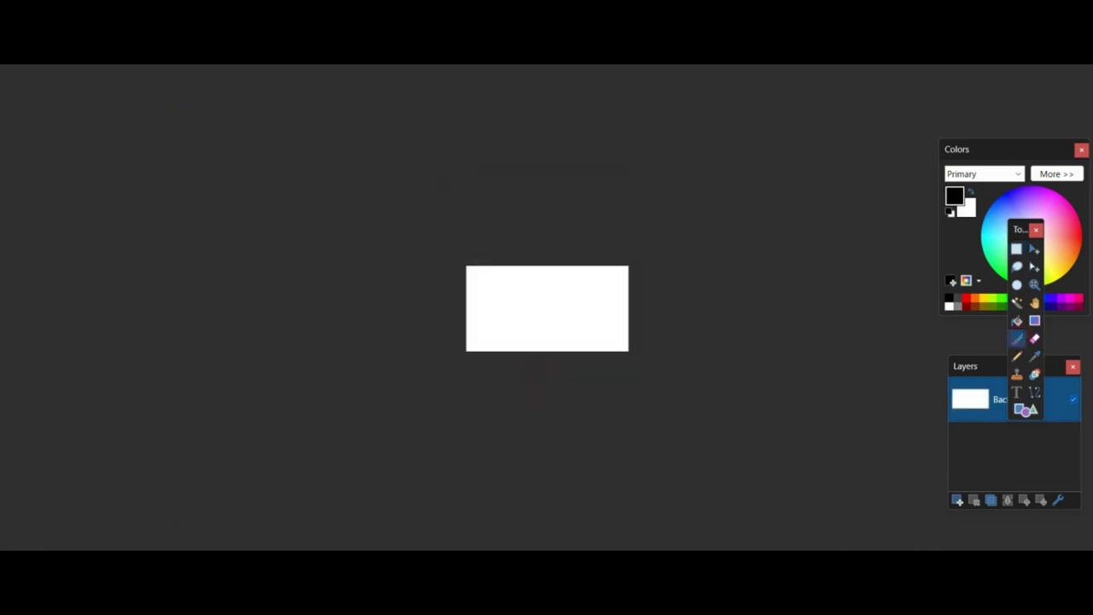
pyautogui.moveTo(365, 192); pyautogui.dragTo(794, 397)
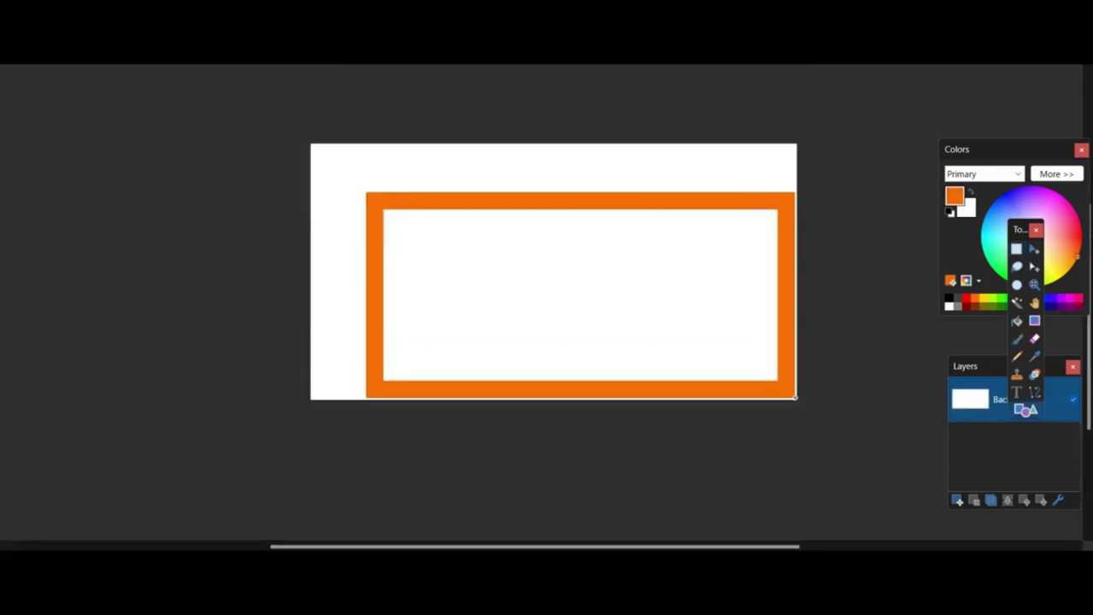
pyautogui.moveTo(368, 196); pyautogui.dragTo(310, 143)
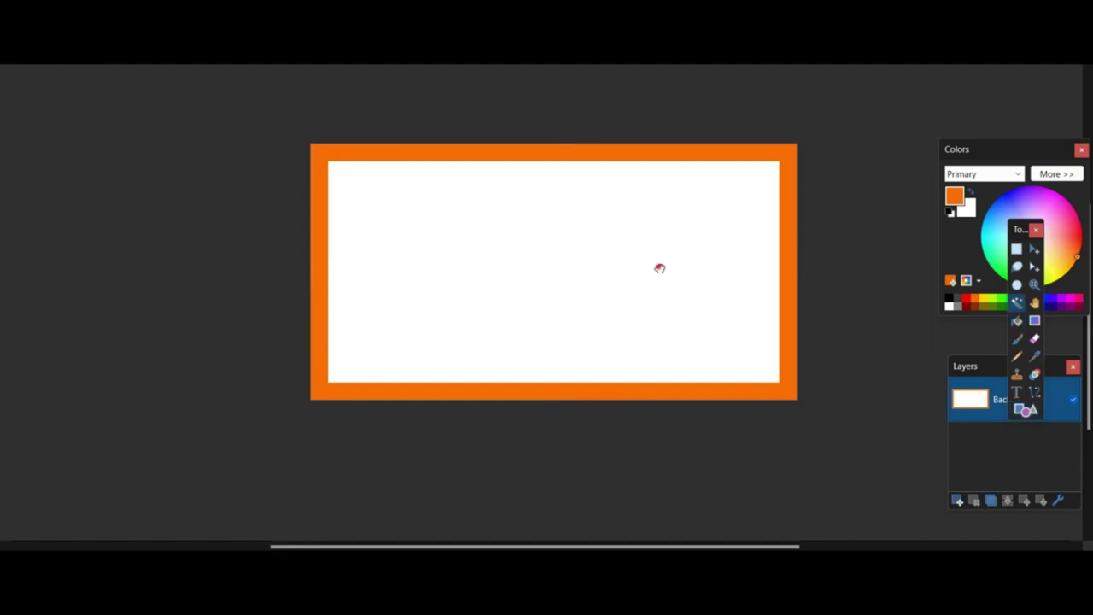
pyautogui.click(659, 268)
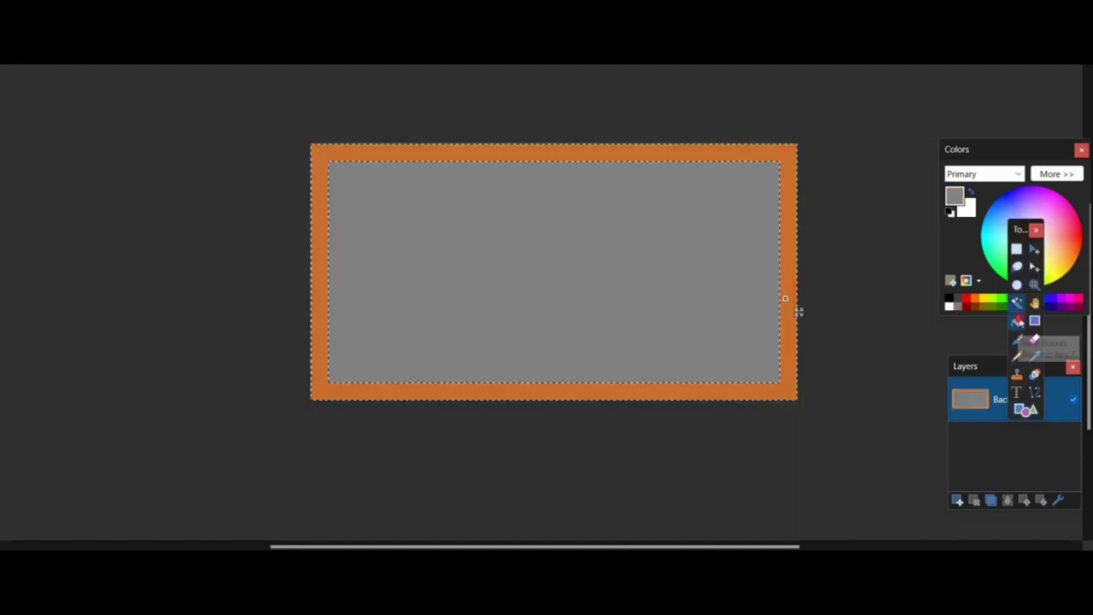
pyautogui.press('Return')
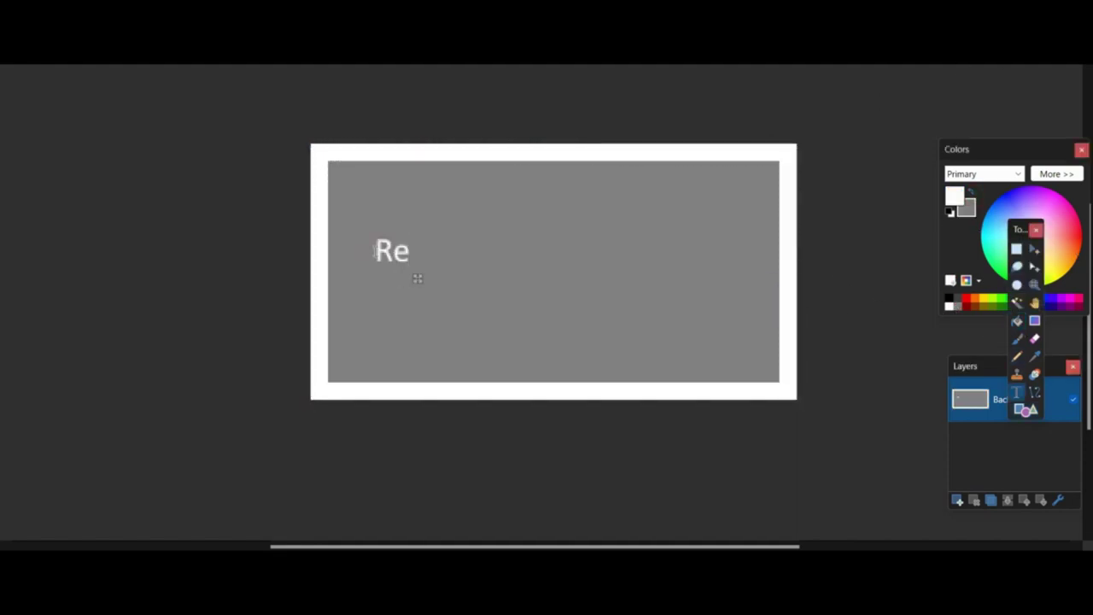
# Write "Restart test" in white Cascadia Code, enlarged to span the full width of the gray panel
pyautogui.click(158, 53)
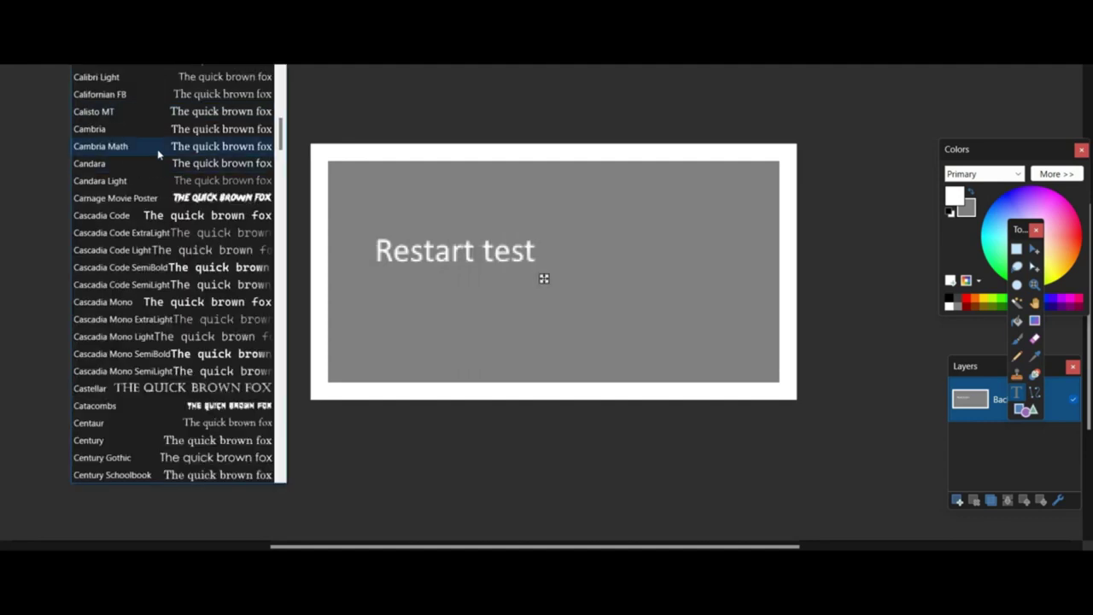
pyautogui.click(148, 217)
pyautogui.scroll(5, 773, 361)
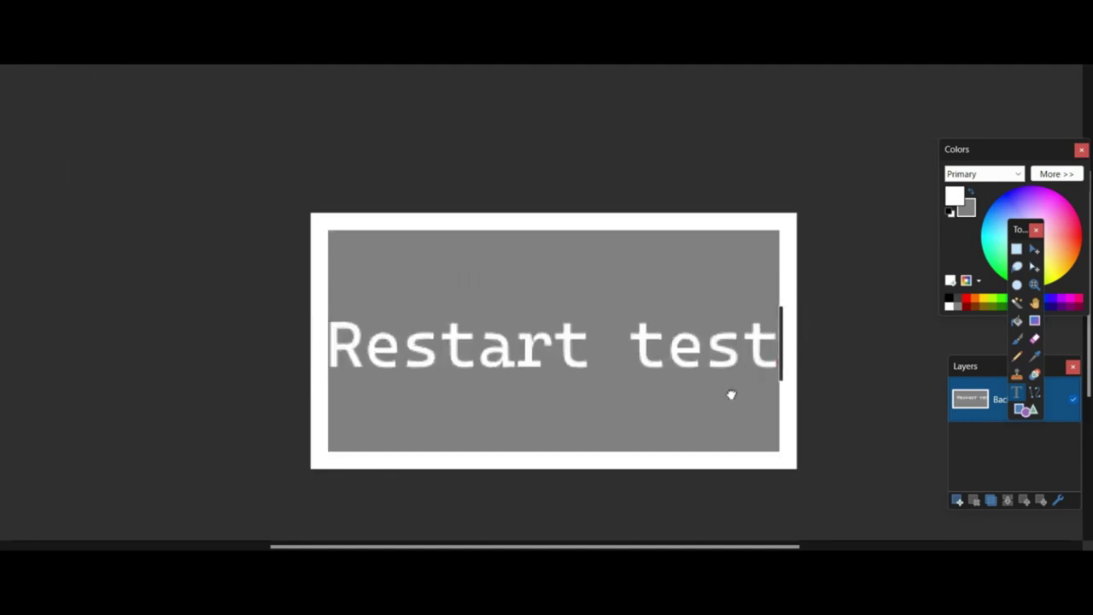
# Move the text strip and bottom border upward to form a compact framed button, and crop the image to it
pyautogui.click(1017, 249)
pyautogui.moveTo(823, 373); pyautogui.dragTo(246, 317)
pyautogui.press('m')
pyautogui.moveTo(611, 393); pyautogui.dragTo(610, 319)
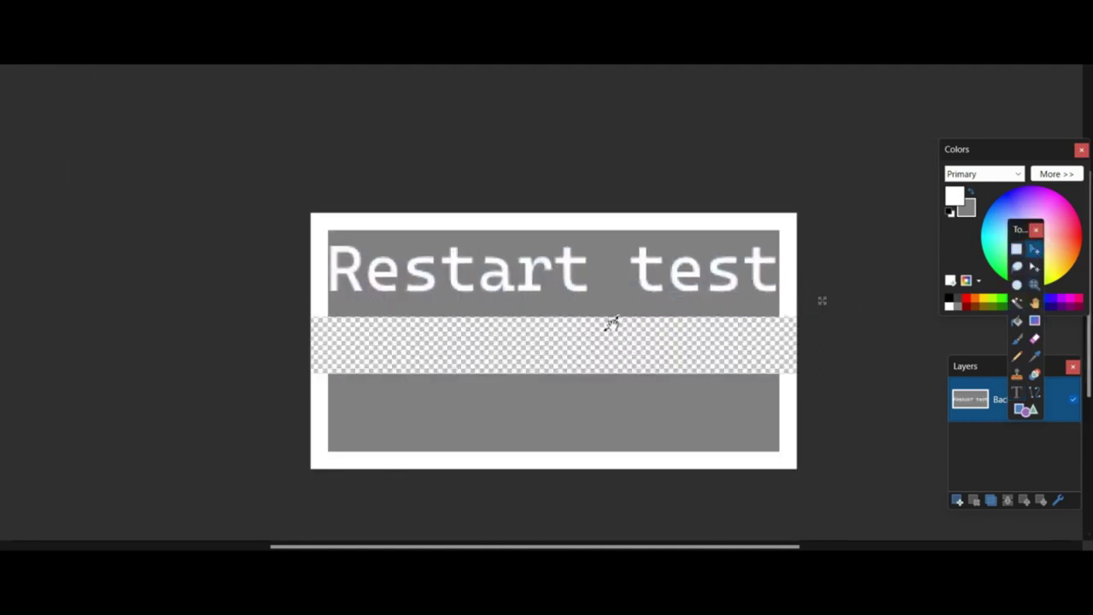
pyautogui.click(1015, 248)
pyautogui.moveTo(316, 446); pyautogui.dragTo(796, 466)
pyautogui.press('m')
pyautogui.moveTo(717, 456); pyautogui.dragTo(700, 422)
pyautogui.moveTo(273, 181); pyautogui.dragTo(918, 319)
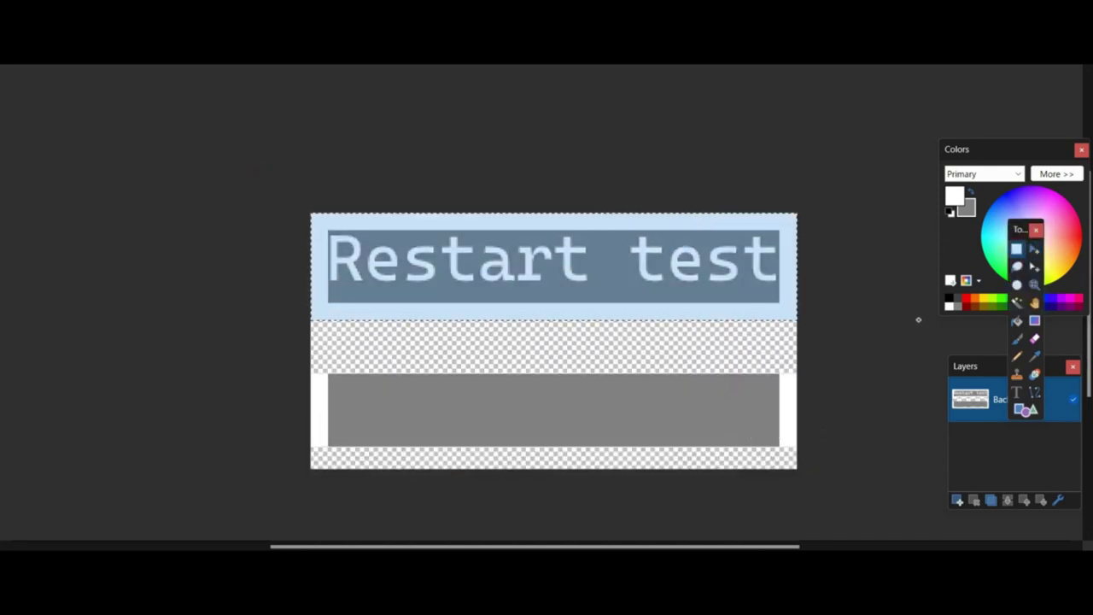
pyautogui.hotkey('ctrl', 'shift', 'x')
# Copy the entire cropped Restart test button and paste it into a new image
pyautogui.hotkey('ctrl', 'a')
pyautogui.hotkey('ctrl', 'c')
pyautogui.hotkey('ctrl', 'n')
pyautogui.click(534, 368)
pyautogui.hotkey('ctrl', 'v')
pyautogui.hotkey('ctrl', 'b')
pyautogui.press('Return')
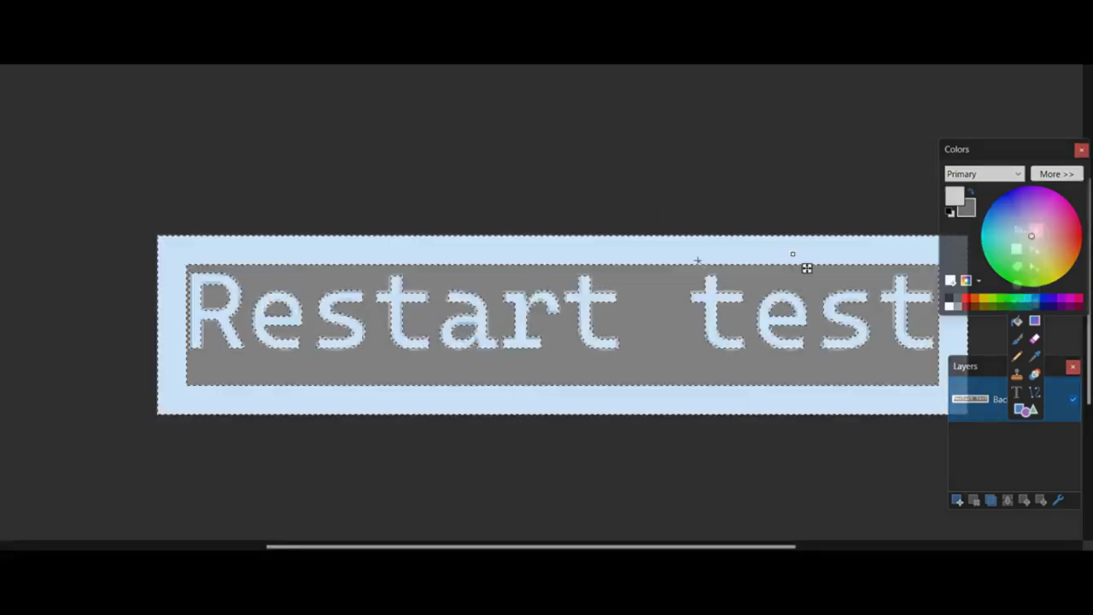
# Recolor the button's white border and lettering dark red and its gray interior dark gray
pyautogui.click(965, 299)
pyautogui.click(1016, 338)
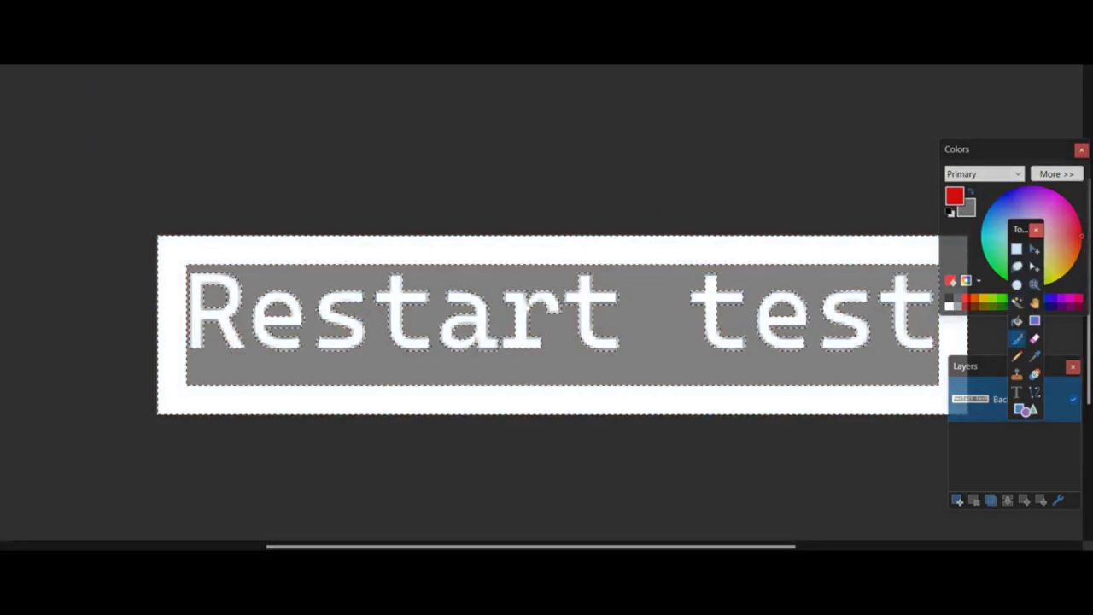
pyautogui.moveTo(139, 321); pyautogui.dragTo(845, 317)
pyautogui.press('m')
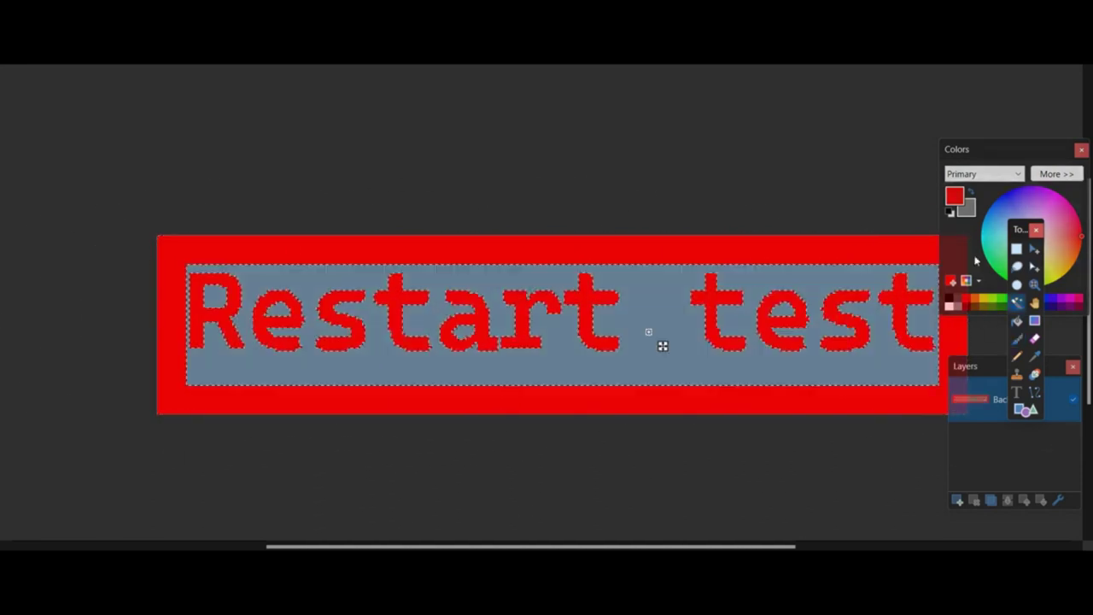
pyautogui.hotkey('ctrl', 'i')
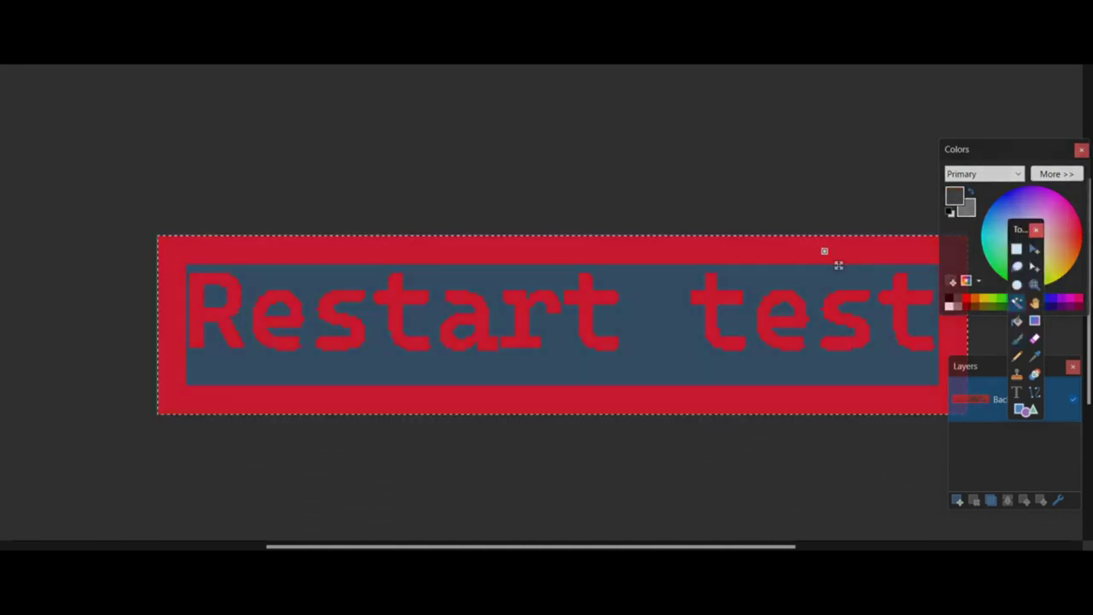
pyautogui.press('BackSpace')
# Select scattered rectangular pieces across the Restart test button and shift them slightly to create a broken, glitched look
pyautogui.press('s')
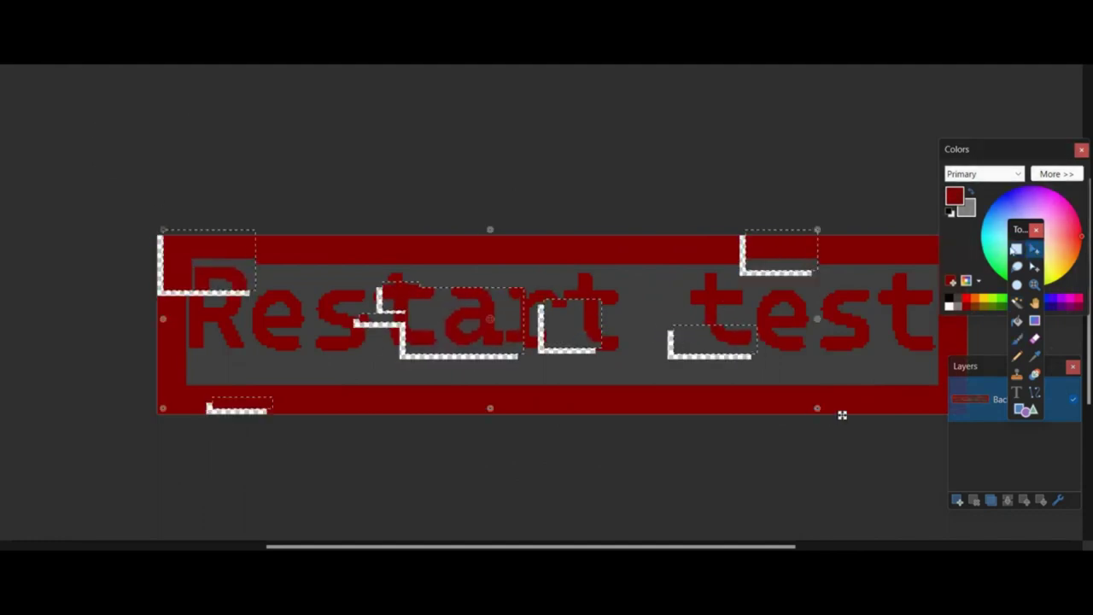
pyautogui.moveTo(798, 414); pyautogui.dragTo(642, 339)
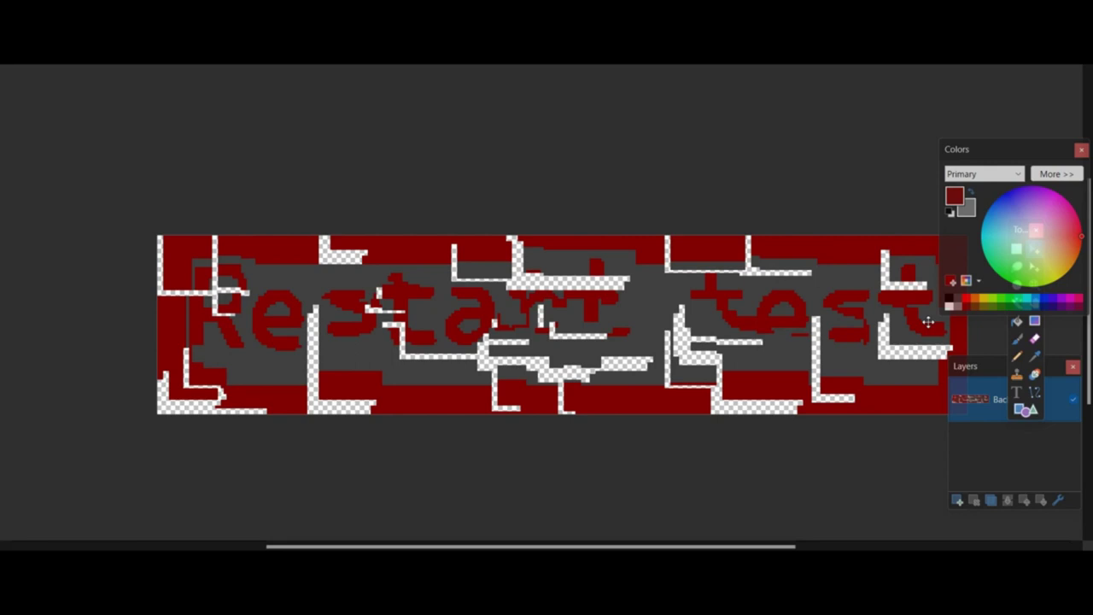
pyautogui.click(1034, 248)
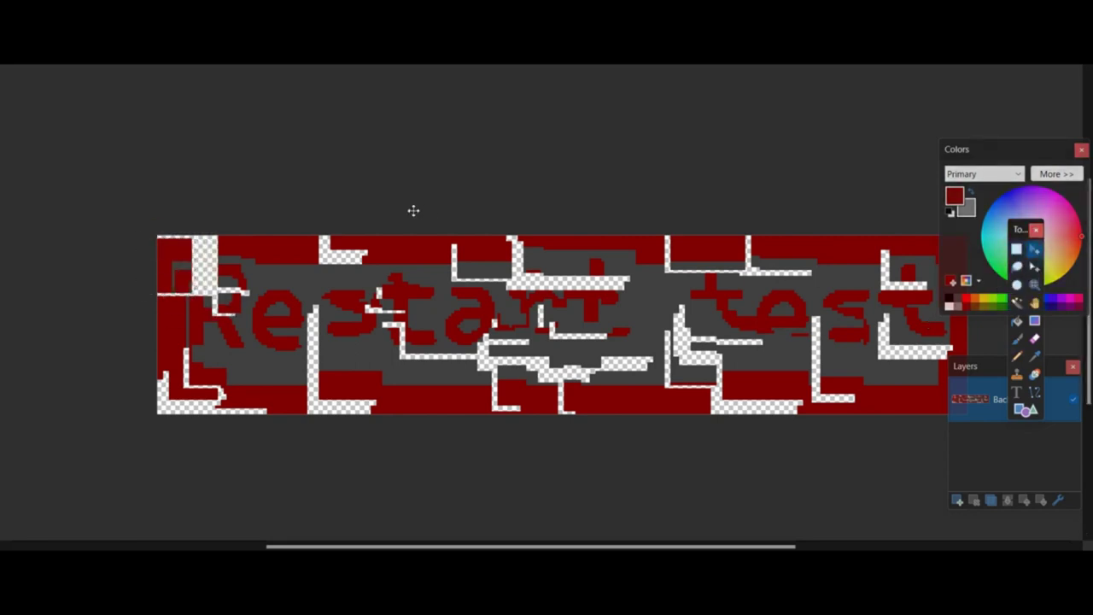